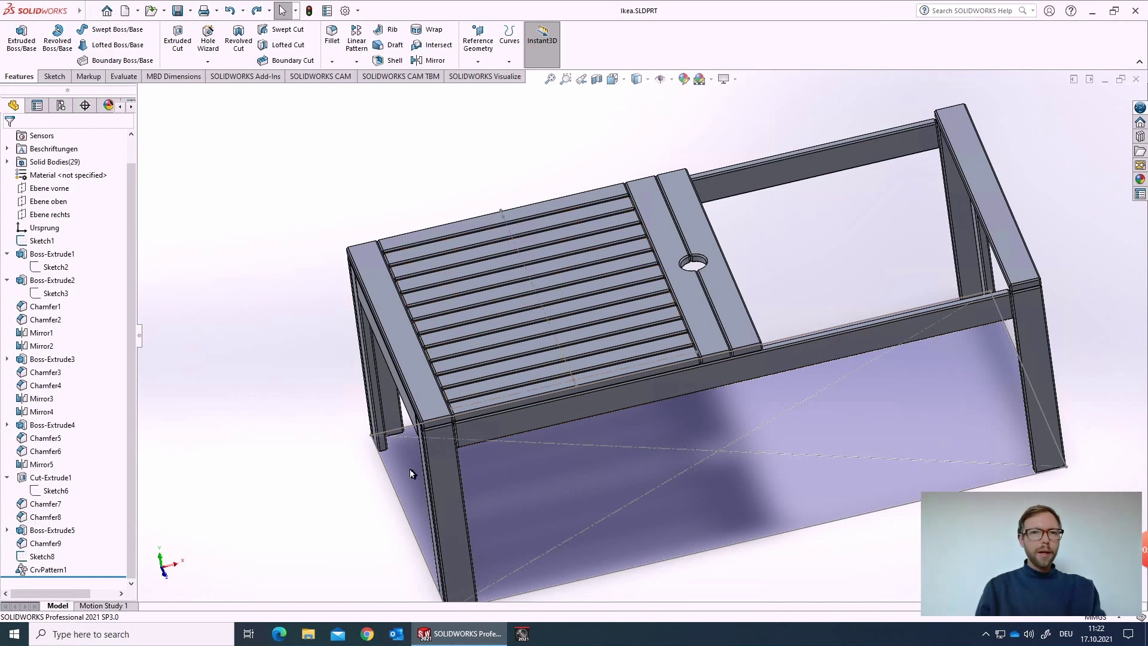
# - Set the table base rectangle's width in Sketch1 to 1500 mm
pyautogui.scroll(1, 565, 450)
pyautogui.scroll(-1, 613, 482)
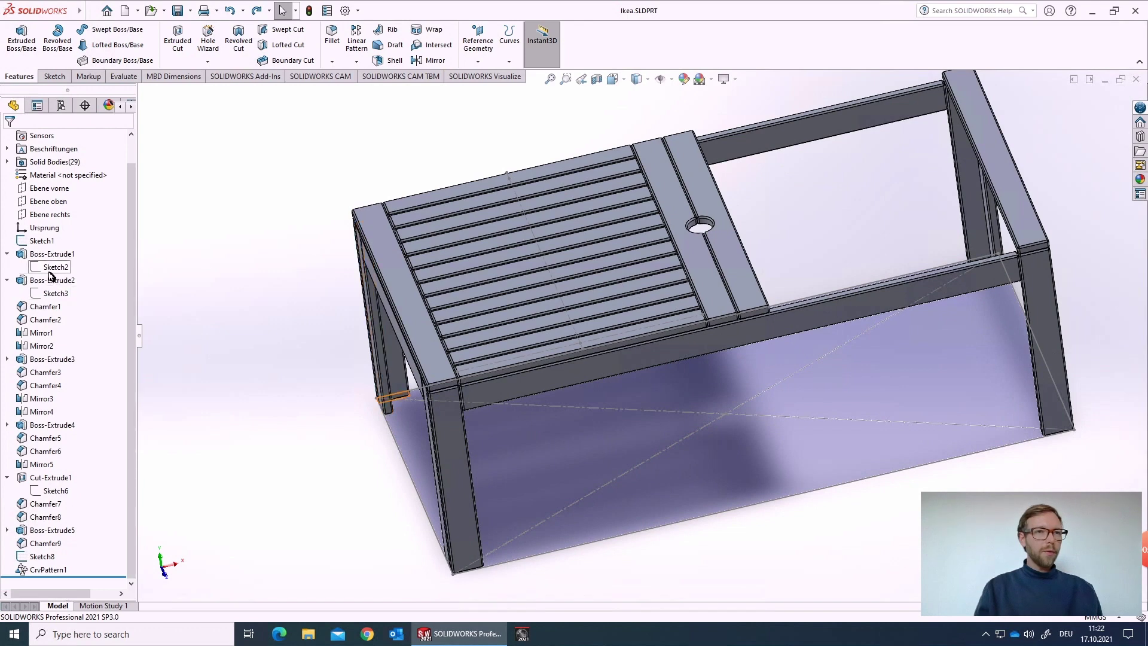
pyautogui.click(42, 240)
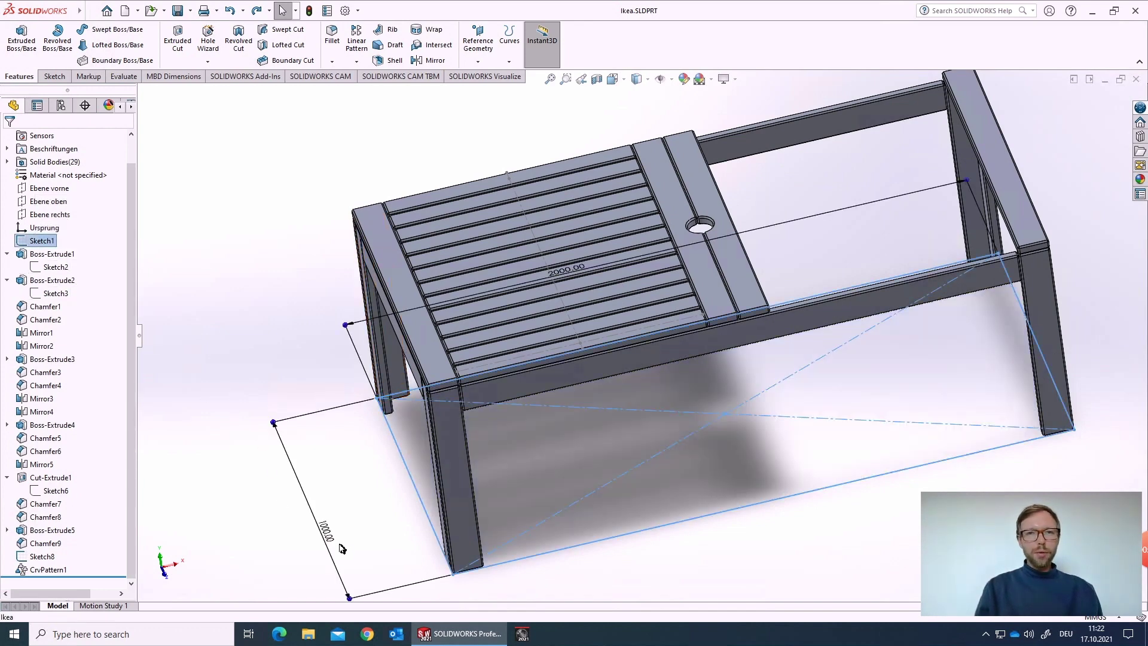
pyautogui.doubleClick(327, 530)
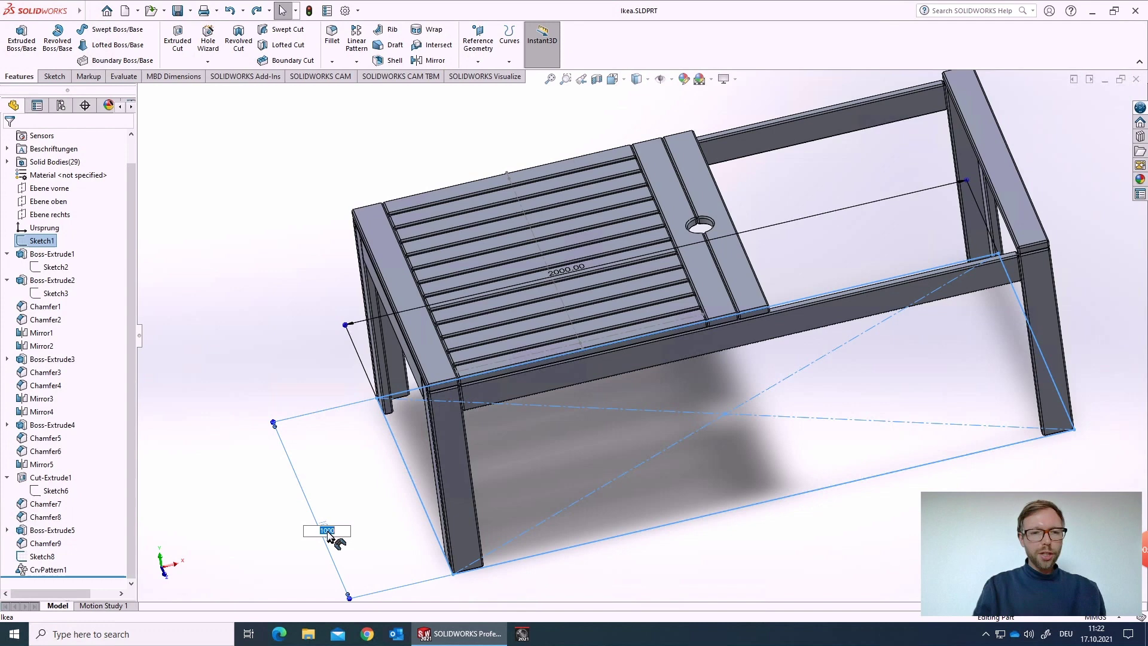
pyautogui.write('1500')
pyautogui.press('Return')
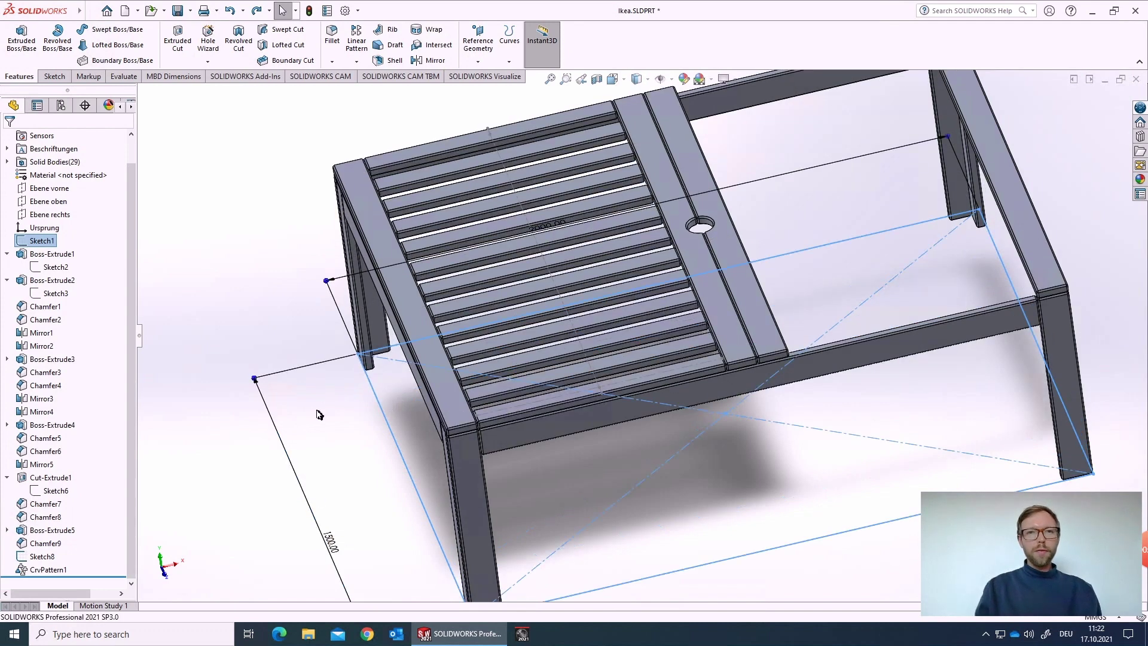
pyautogui.moveTo(342, 361); pyautogui.dragTo(430, 400, button='middle')
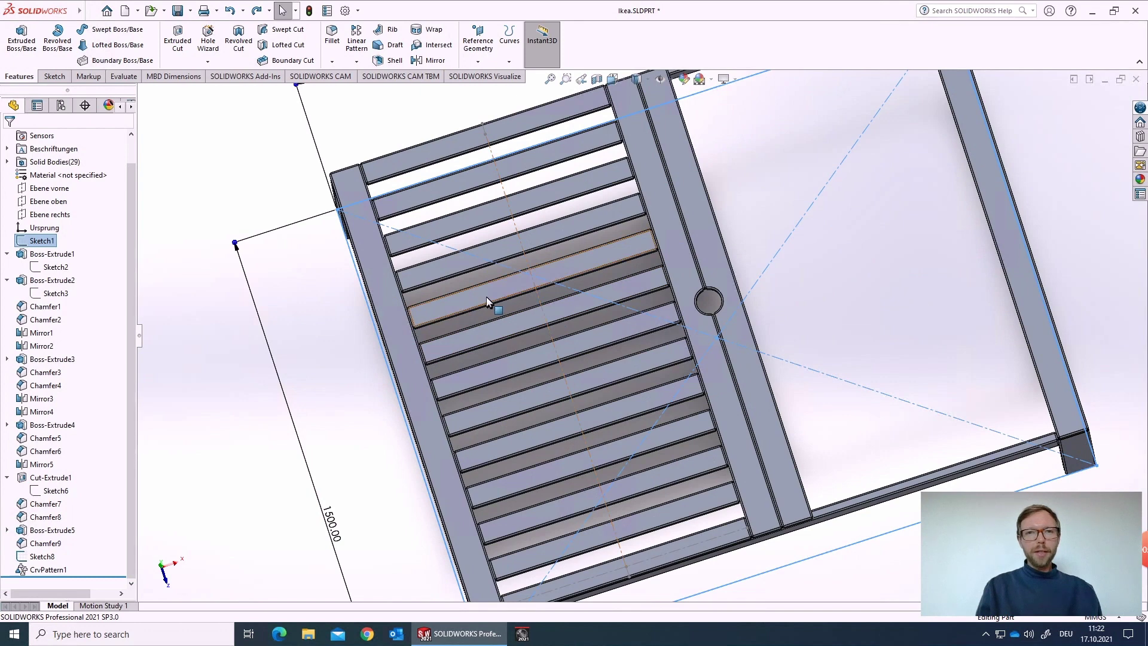
# - Edit the curve driven pattern of tabletop slats to use 18 equally spaced instances
pyautogui.click(57, 569)
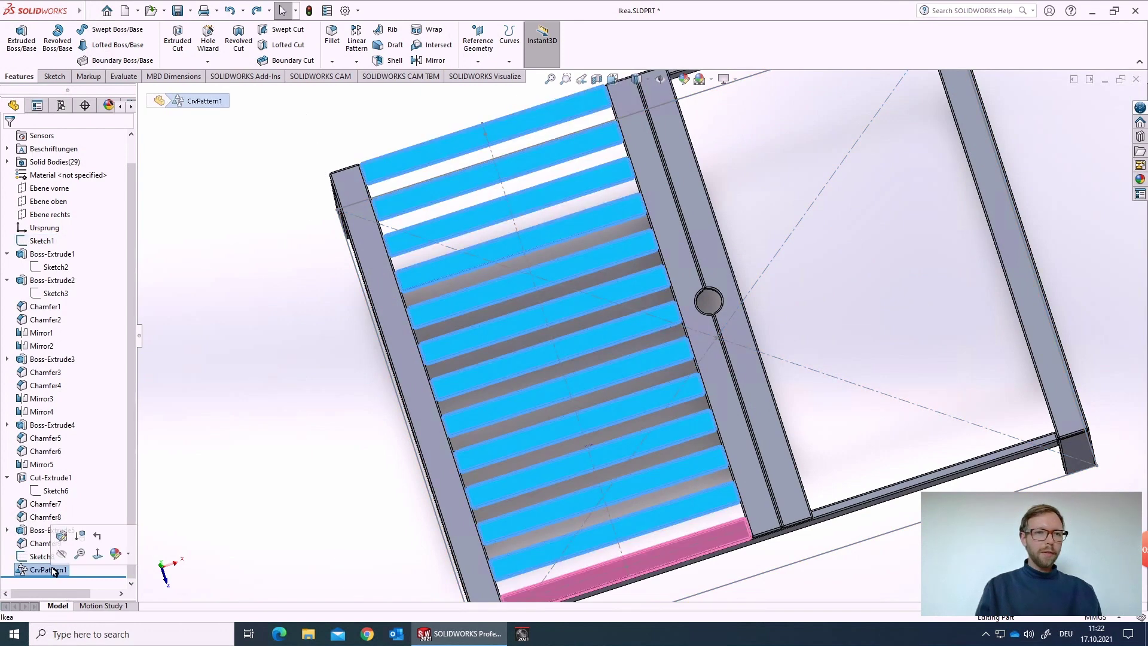
pyautogui.click(61, 537)
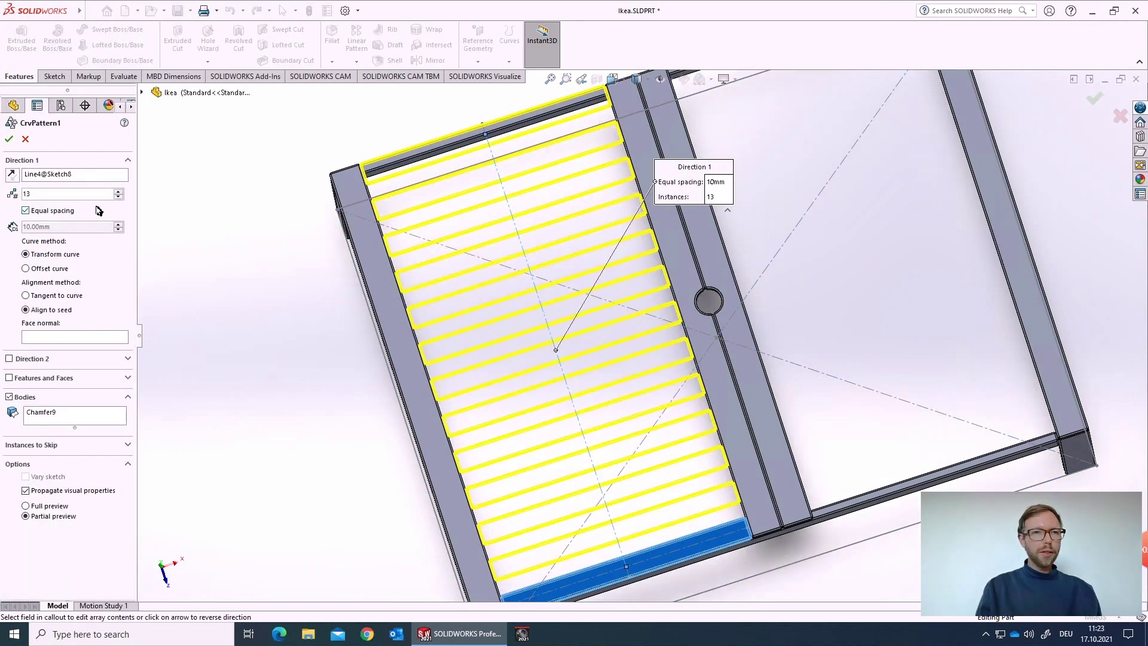
pyautogui.click(118, 191)
pyautogui.click(118, 191)
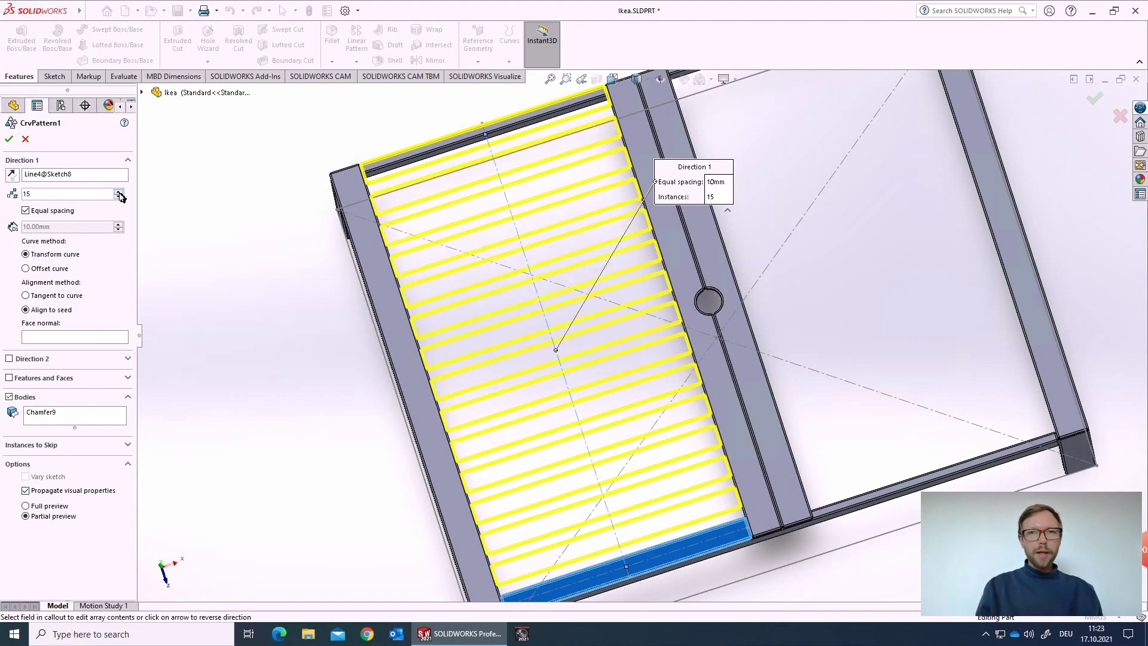
pyautogui.click(118, 191)
pyautogui.click(118, 192)
pyautogui.click(118, 191)
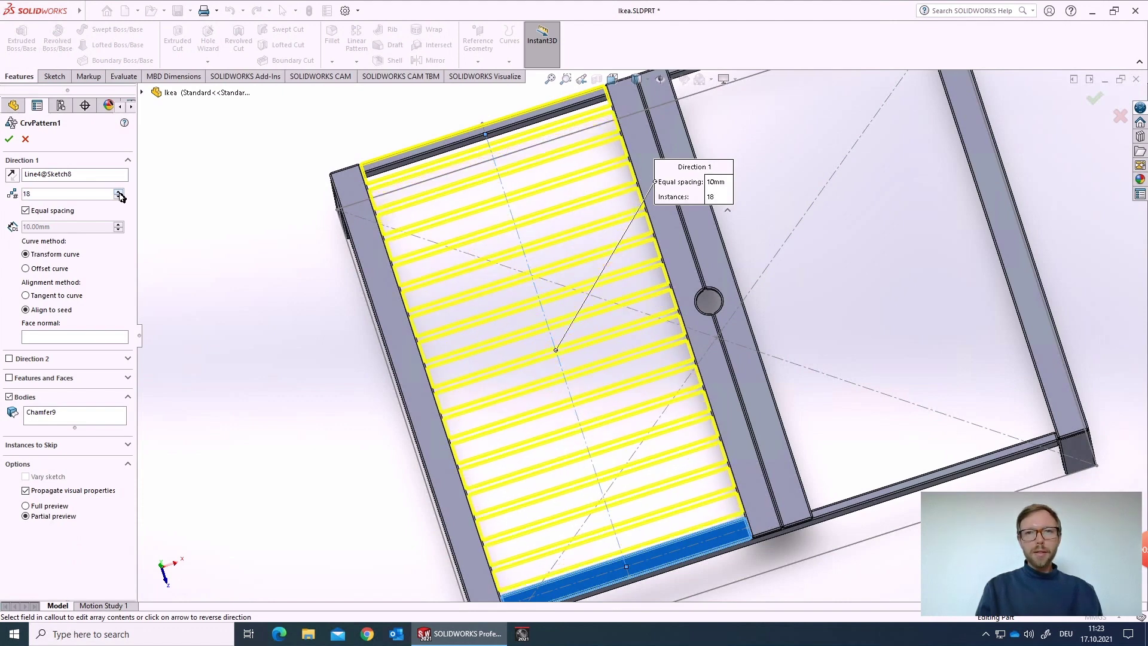
pyautogui.click(9, 139)
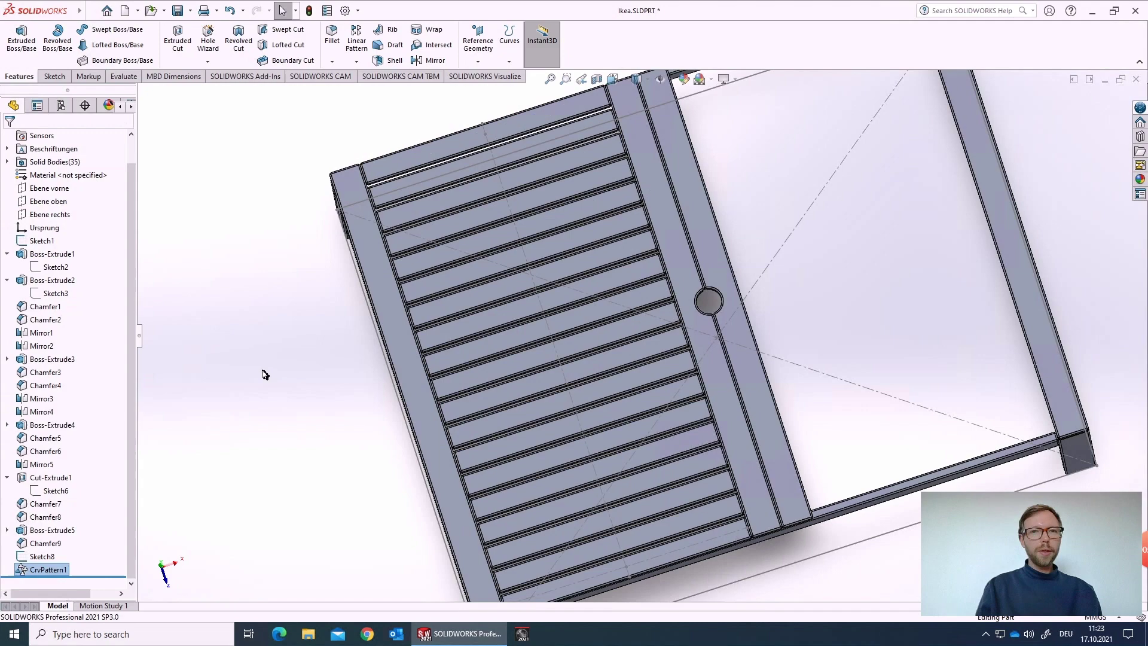
pyautogui.click(280, 387)
pyautogui.hotkey('ctrl', '7')
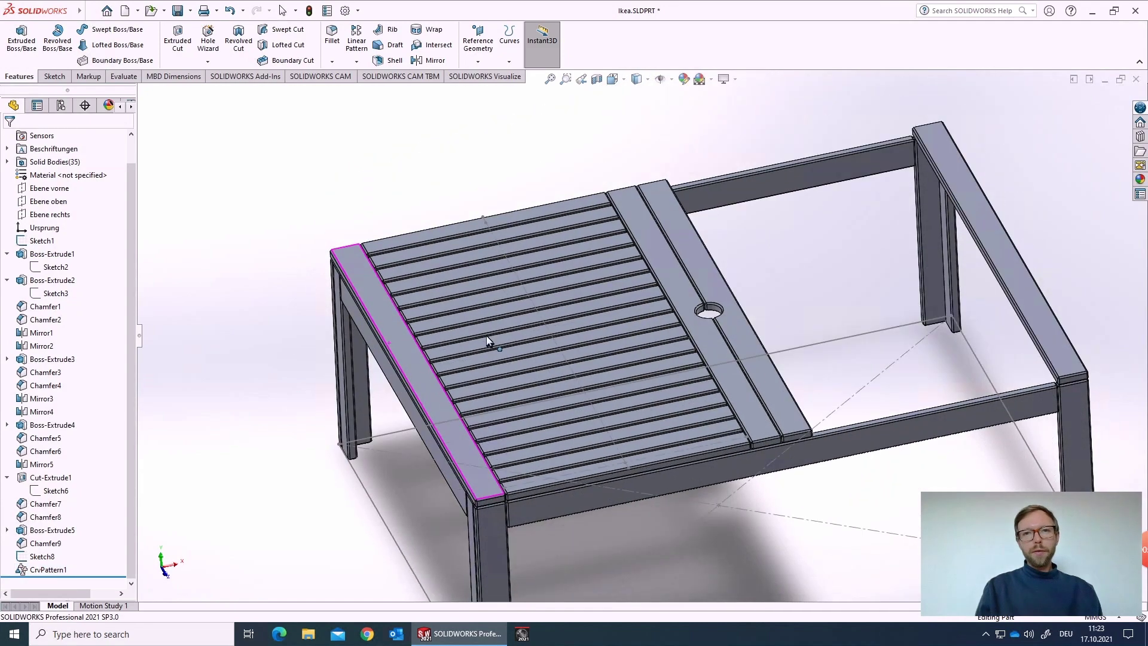
pyautogui.scroll(1, 658, 356)
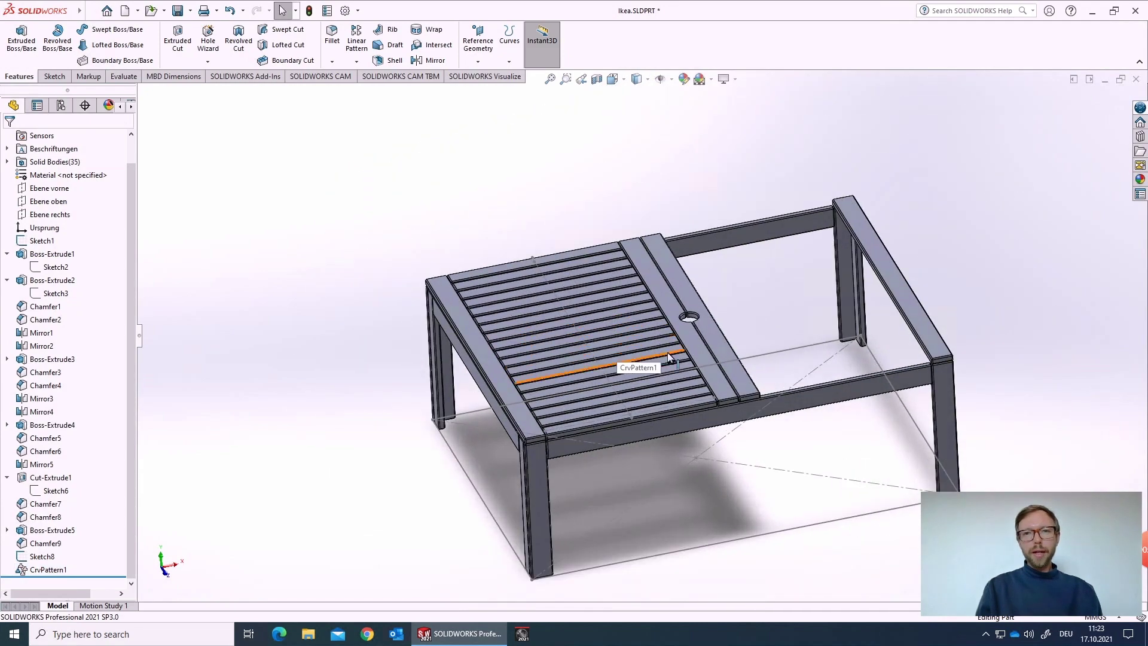
pyautogui.scroll(-2, 669, 357)
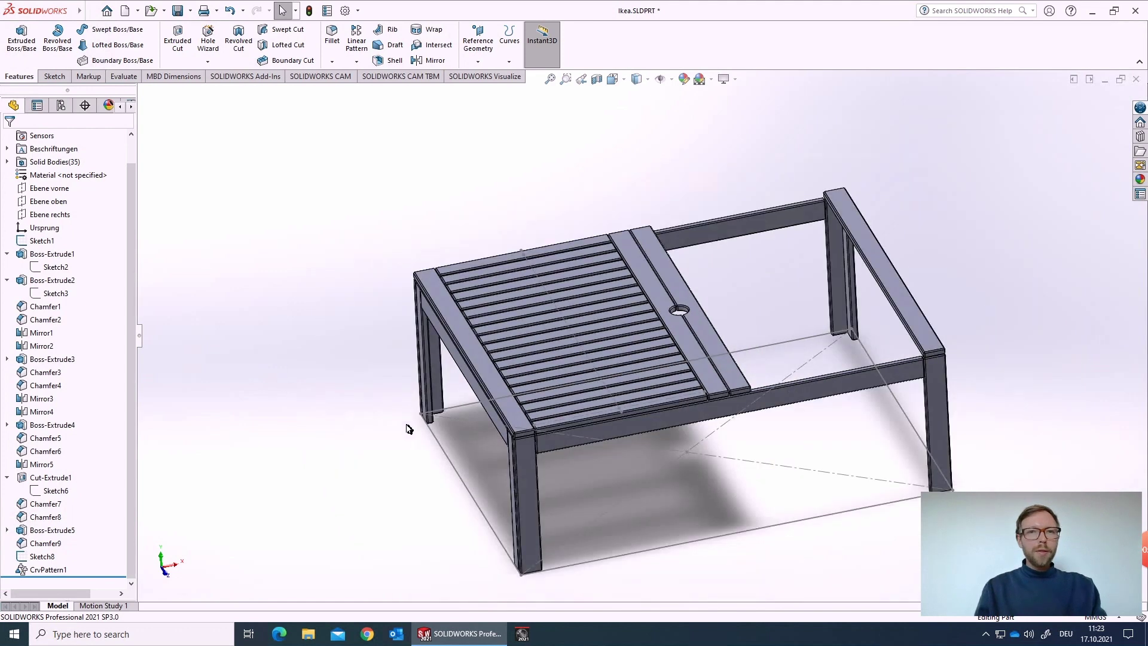
pyautogui.press('f')
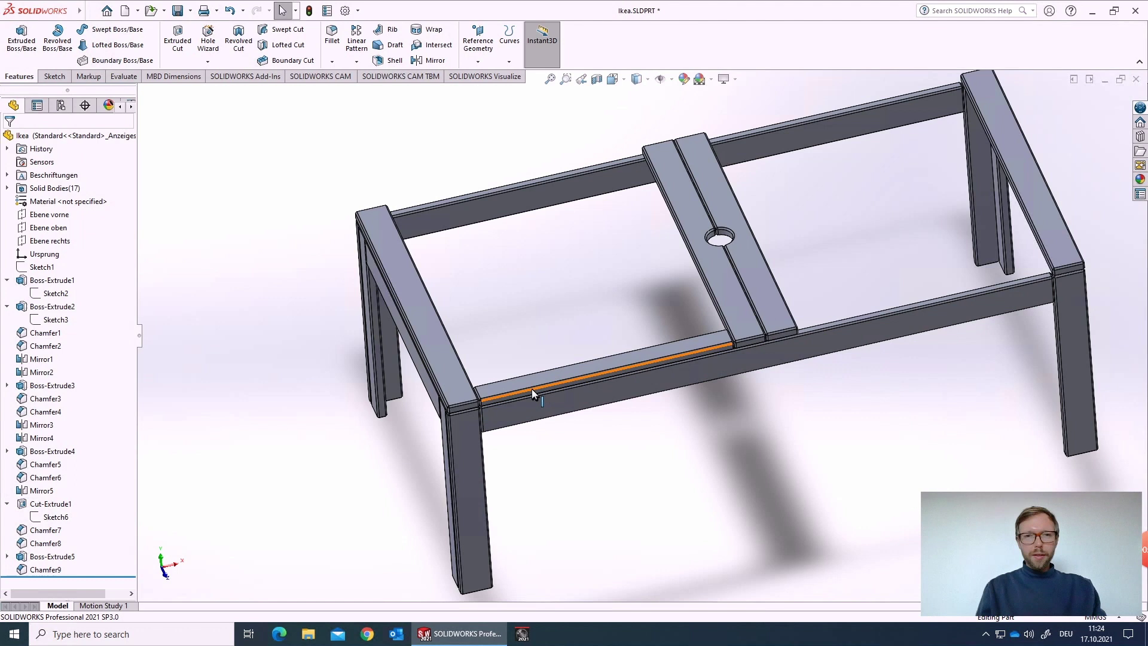
# - Start a sketch on the top face of the single front slat and view the table from the top
pyautogui.click(516, 384)
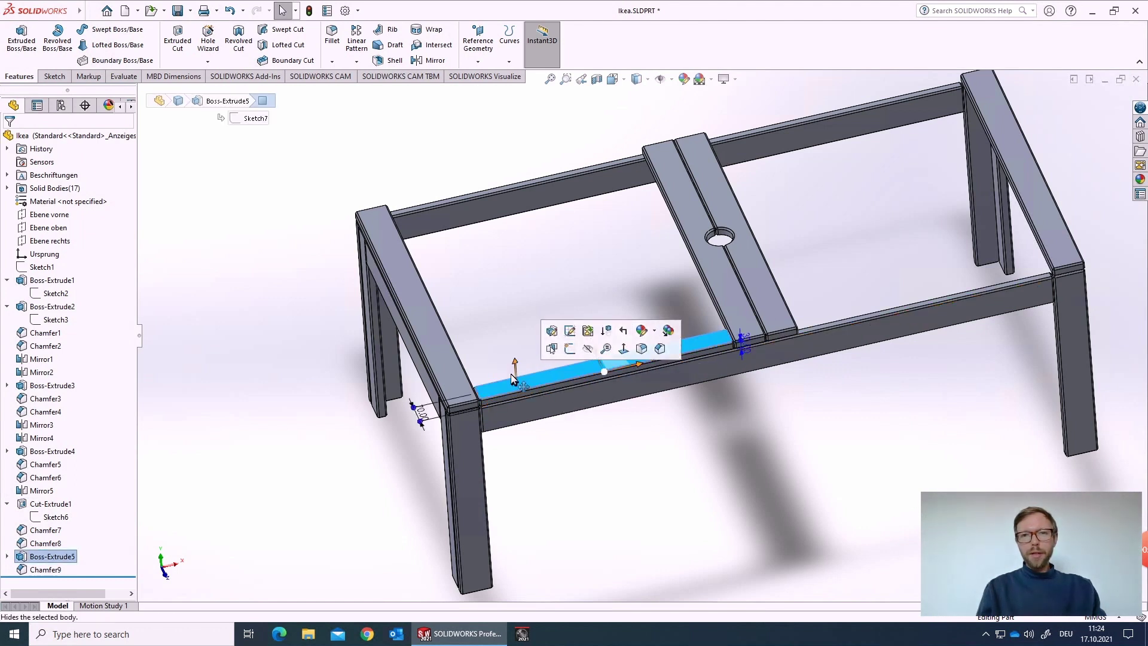
pyautogui.click(481, 309)
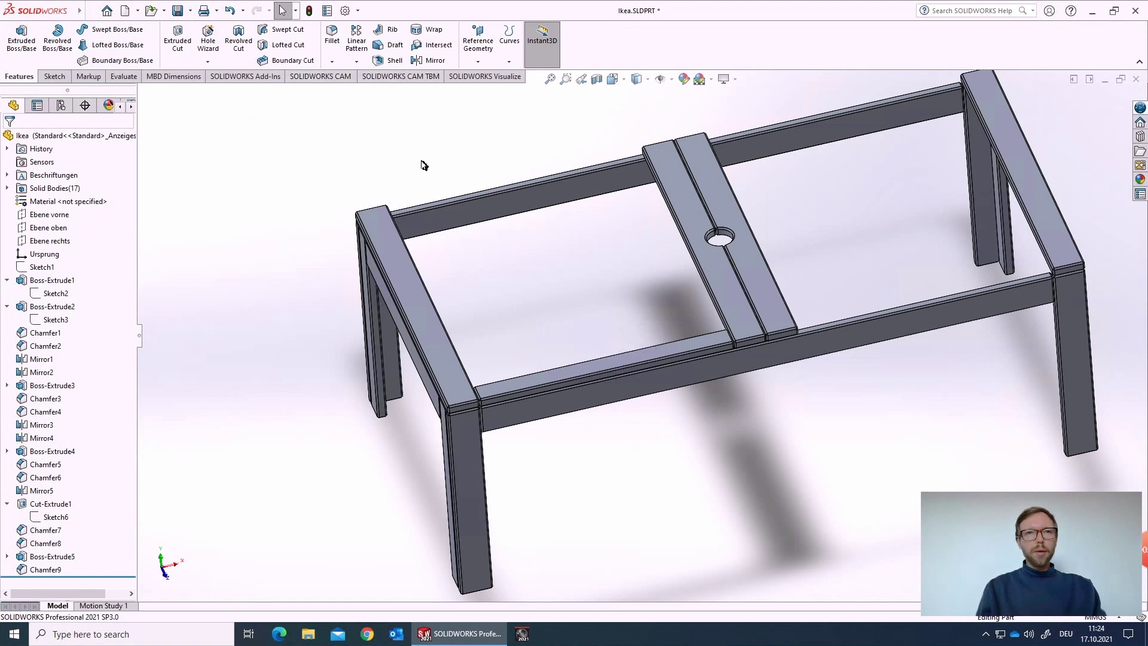
pyautogui.moveTo(597, 274); pyautogui.dragTo(613, 310, button='middle')
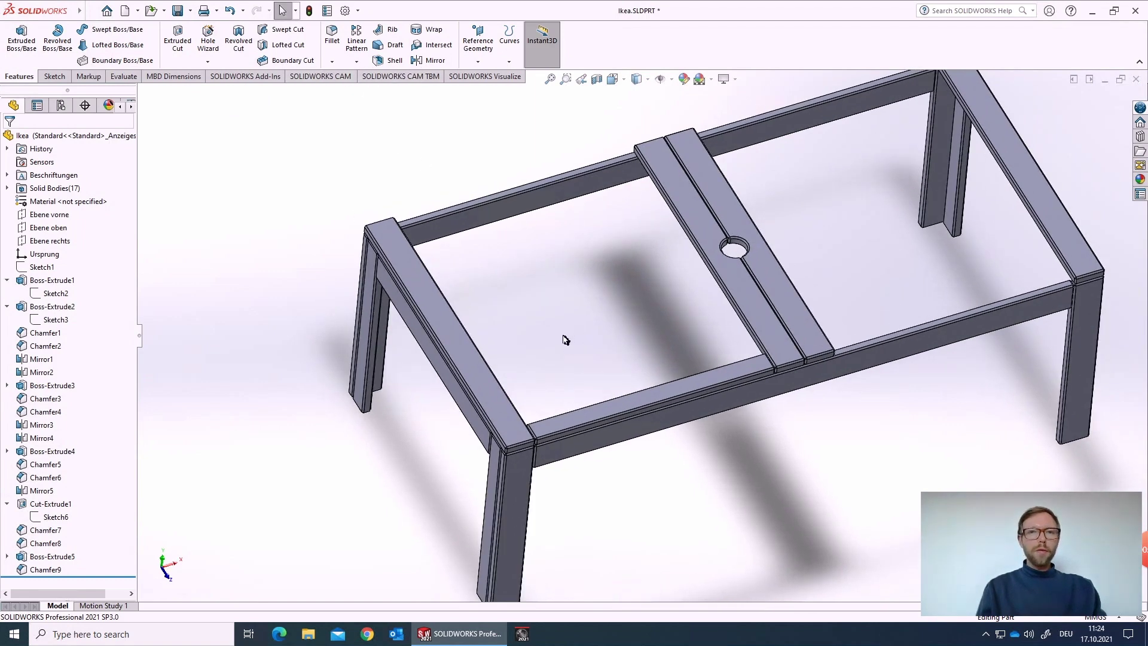
pyautogui.click(582, 414)
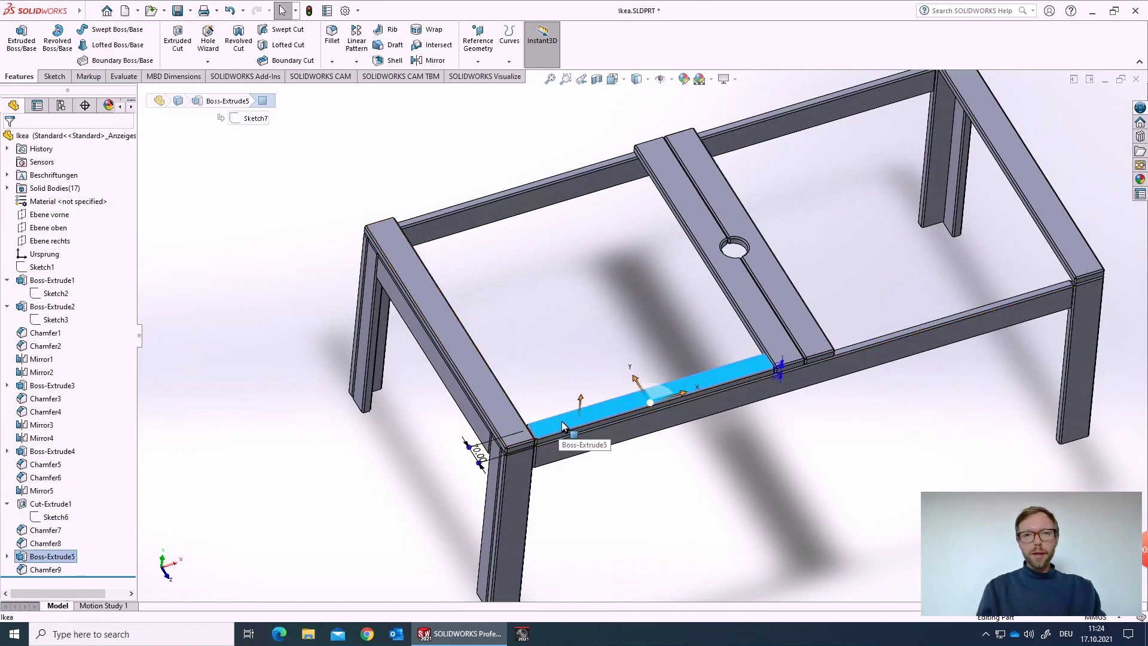
pyautogui.click(562, 424)
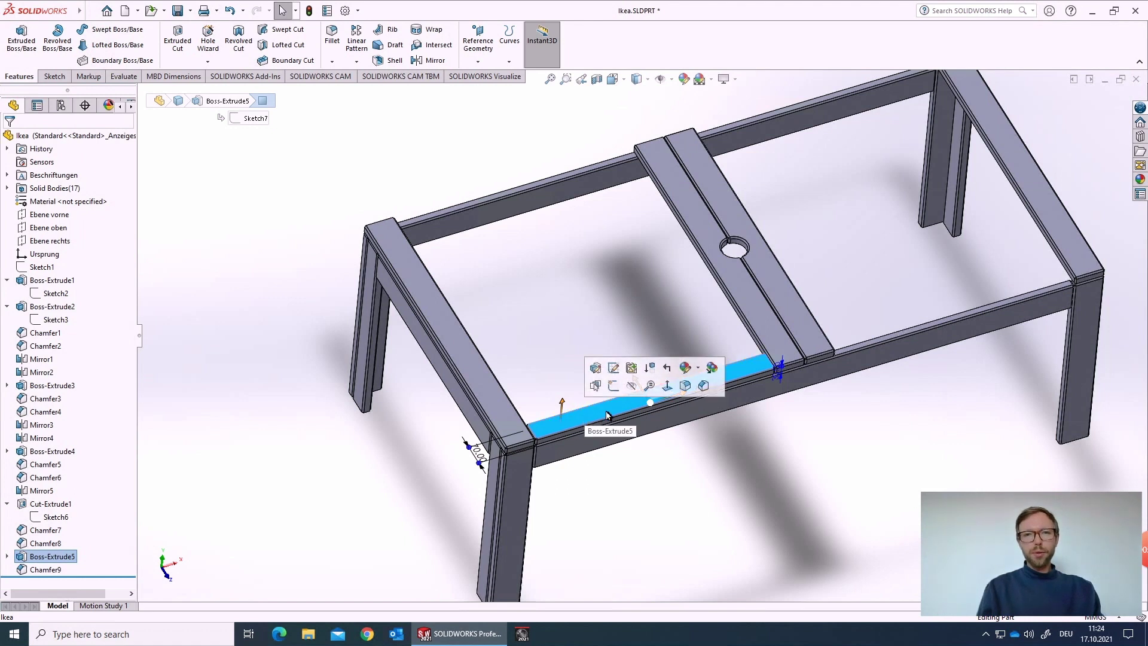
pyautogui.click(614, 385)
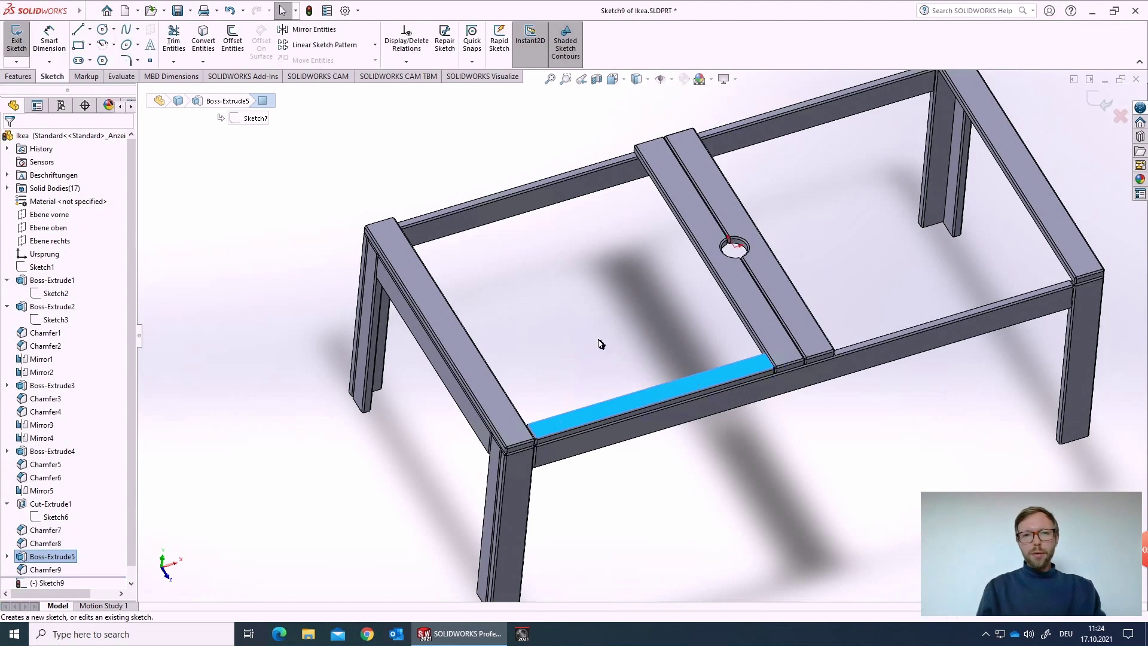
pyautogui.click(613, 78)
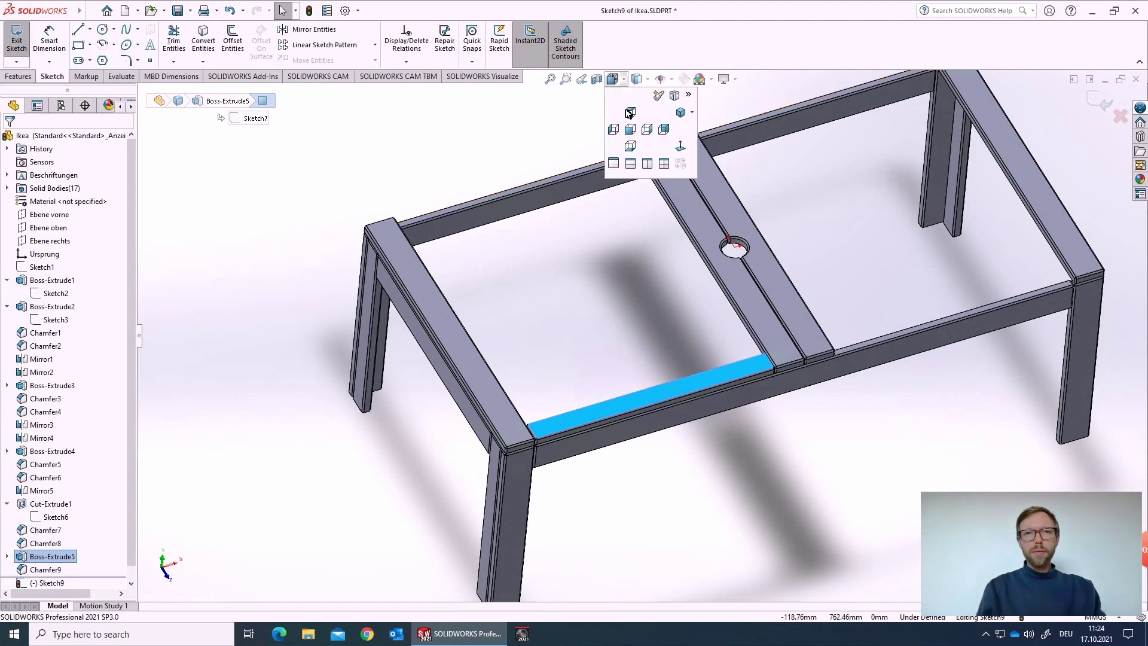
pyautogui.click(630, 116)
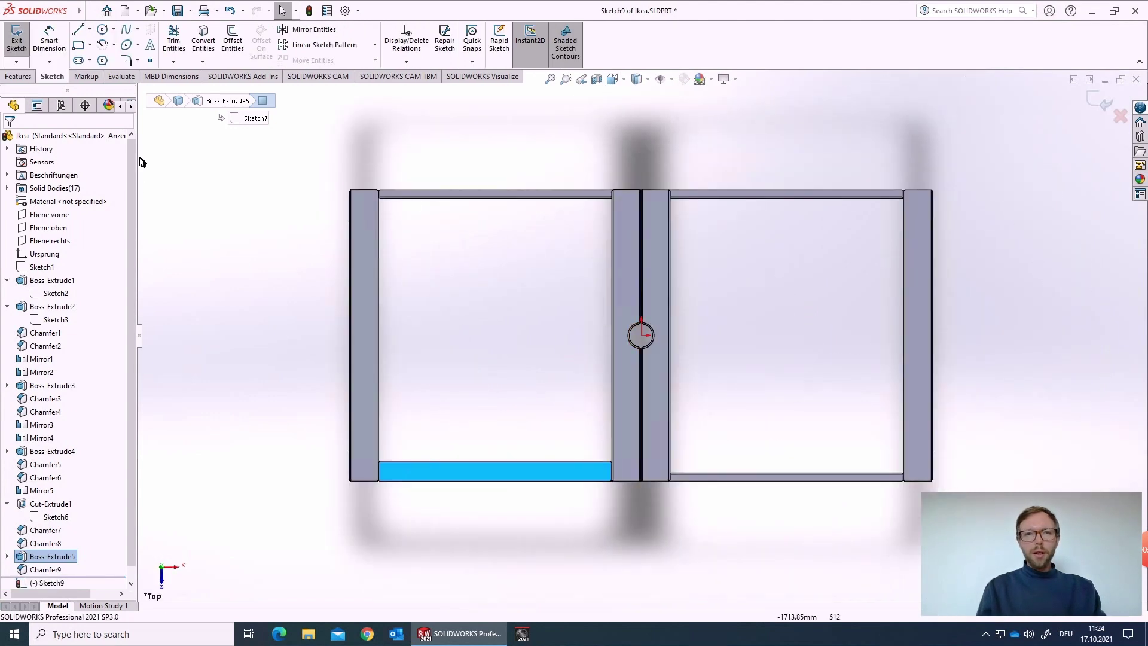
# - Draw a vertical centerline about 640 mm long from the slat's middle across the table opening, and finish the sketch
pyautogui.click(80, 30)
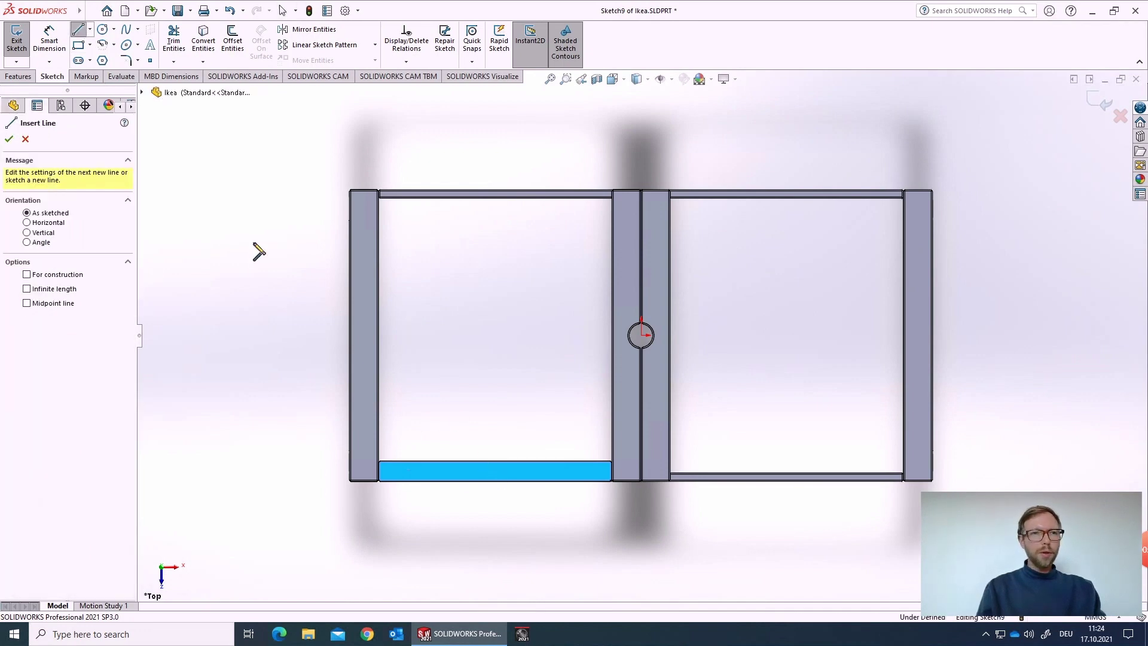
pyautogui.click(89, 45)
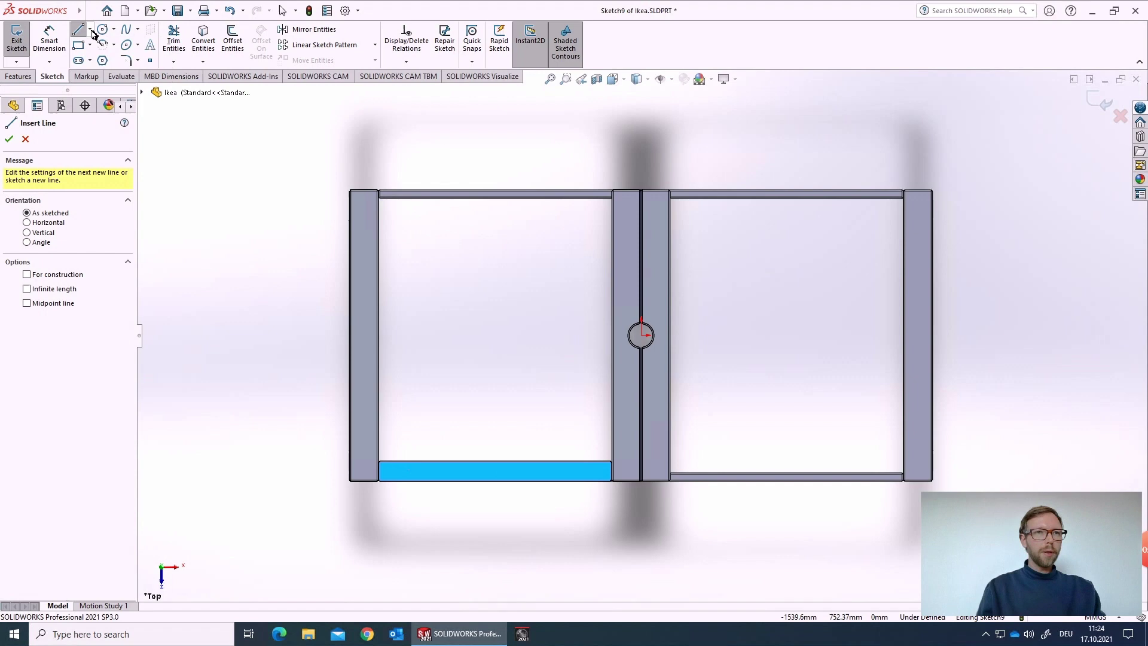
pyautogui.click(90, 29)
pyautogui.click(104, 59)
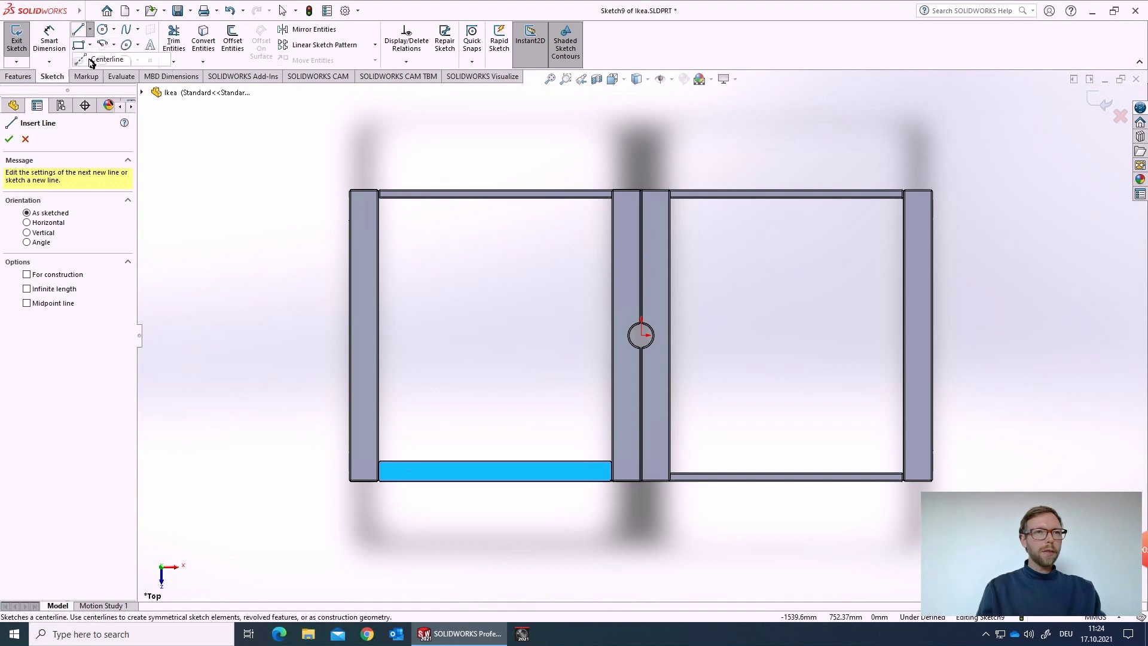
pyautogui.click(489, 470)
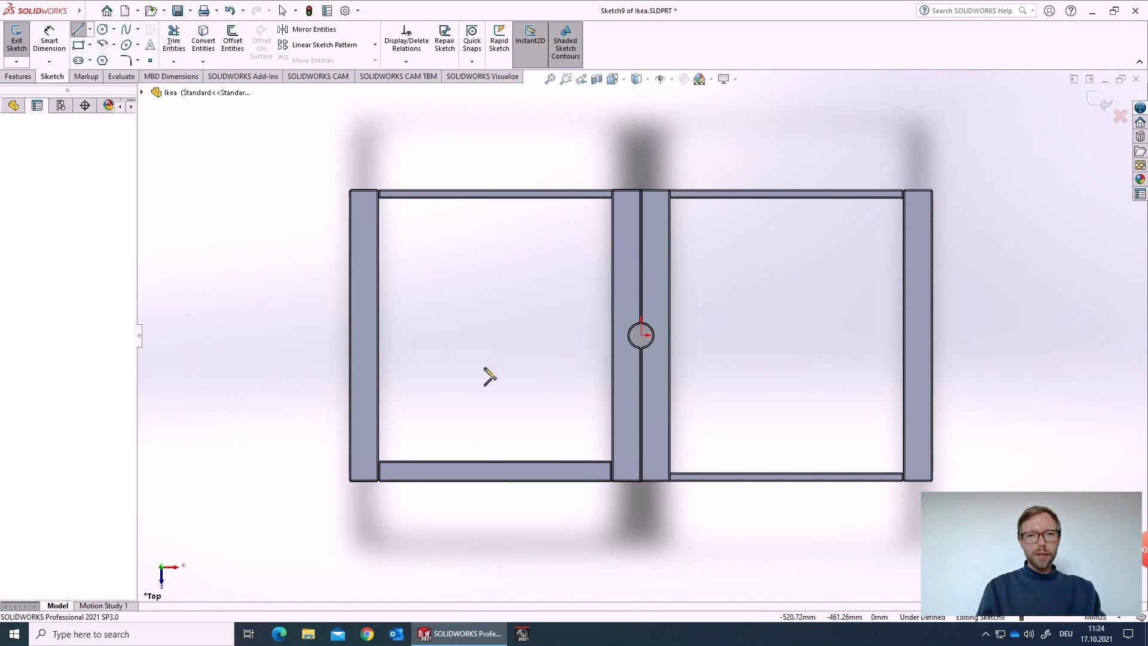
pyautogui.click(490, 286)
pyautogui.press('Escape')
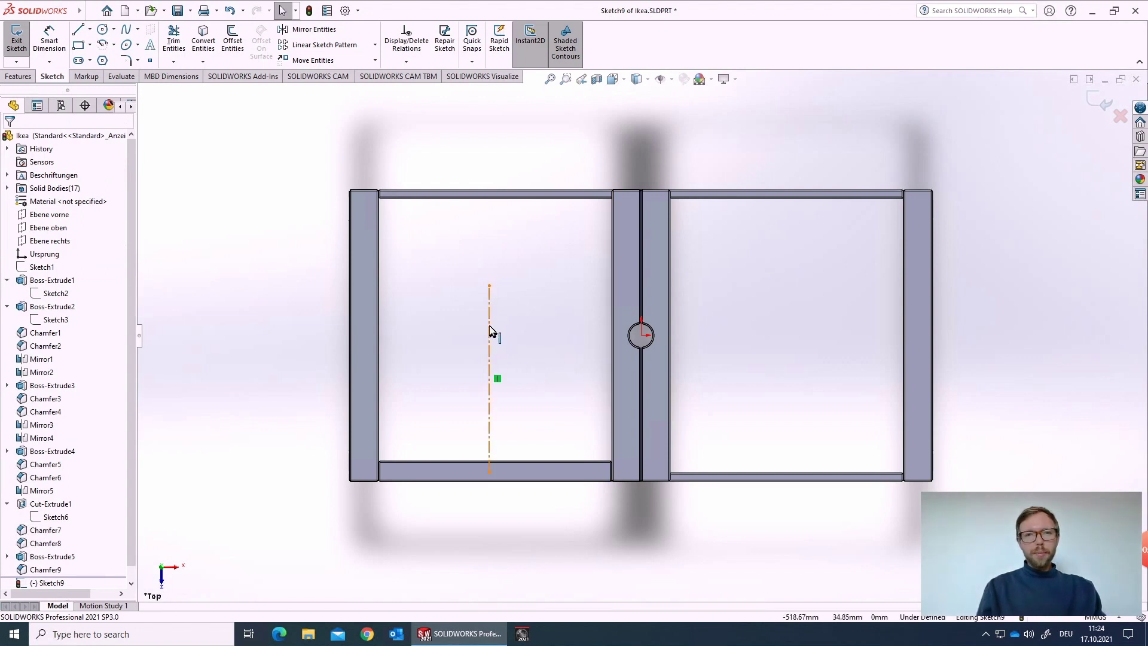
pyautogui.moveTo(543, 369); pyautogui.dragTo(551, 242, button='middle')
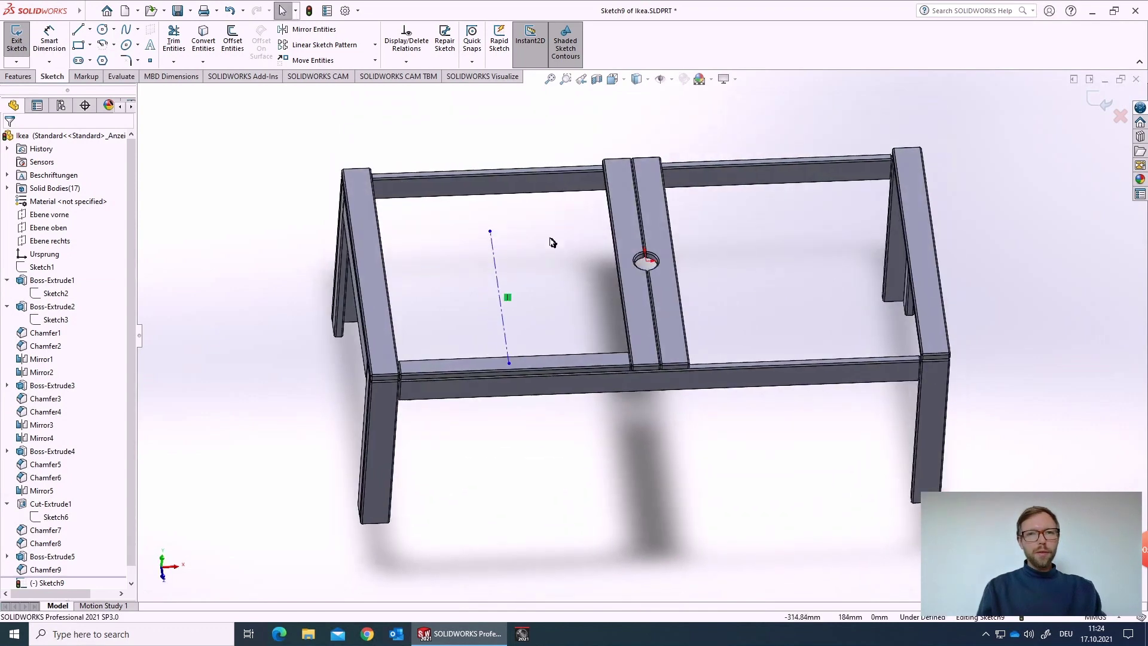
pyautogui.click(1105, 104)
pyautogui.click(393, 139)
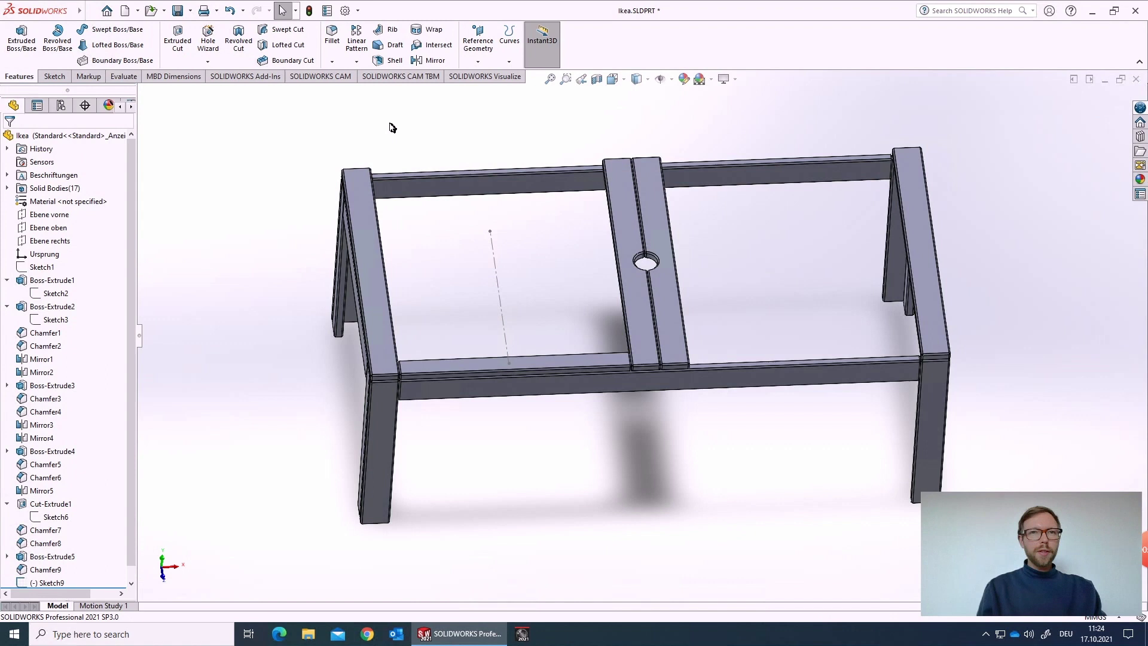
# - Start a linear pattern of the single front slat body, using the sketched centerline as Direction 1
pyautogui.click(357, 62)
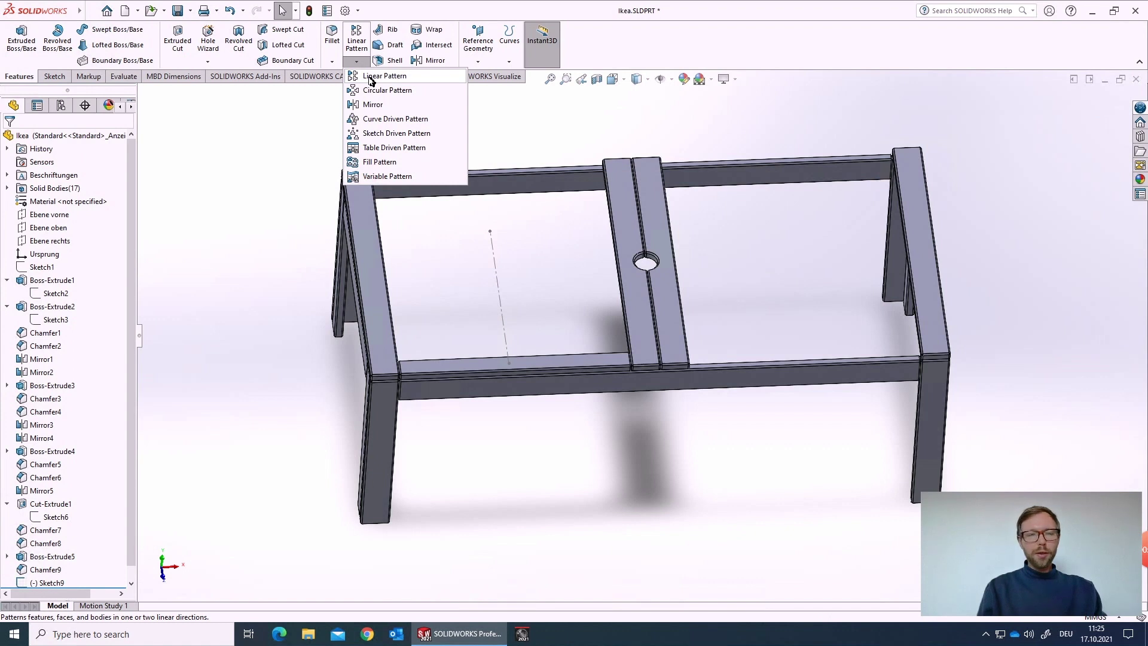
pyautogui.click(385, 76)
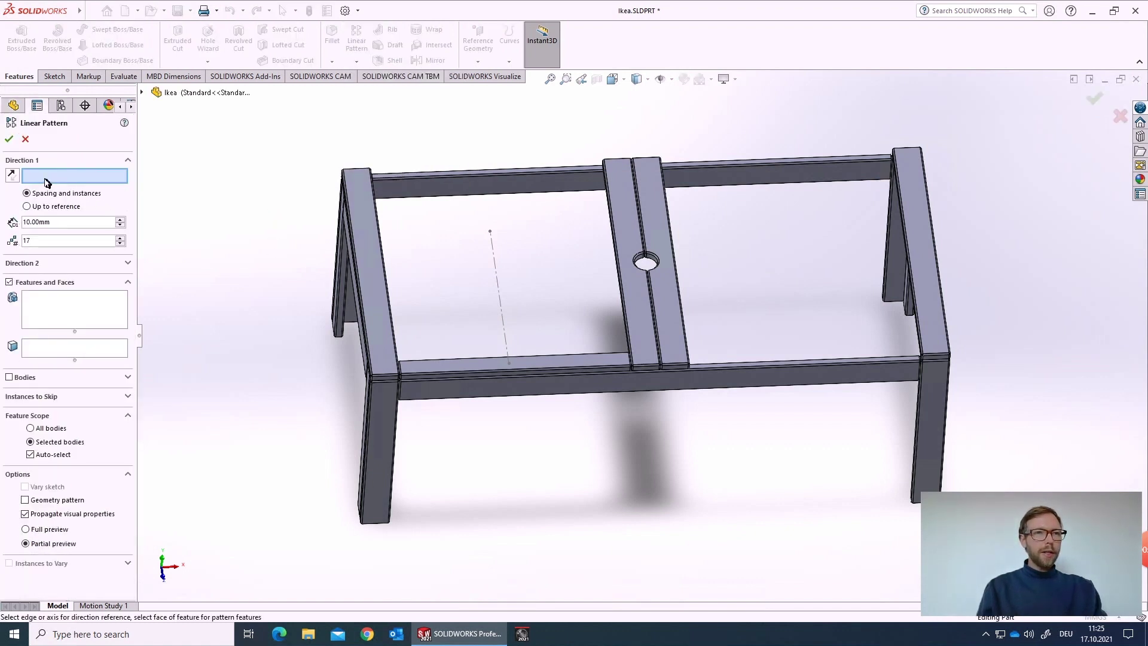
pyautogui.click(501, 293)
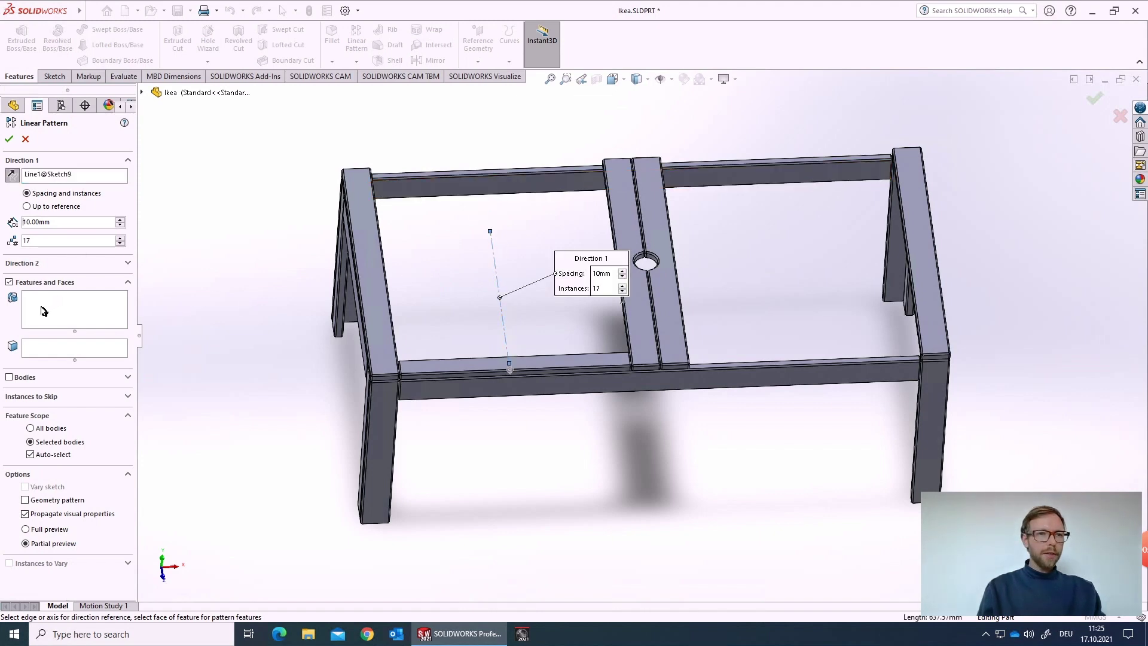
pyautogui.scroll(3, 445, 373)
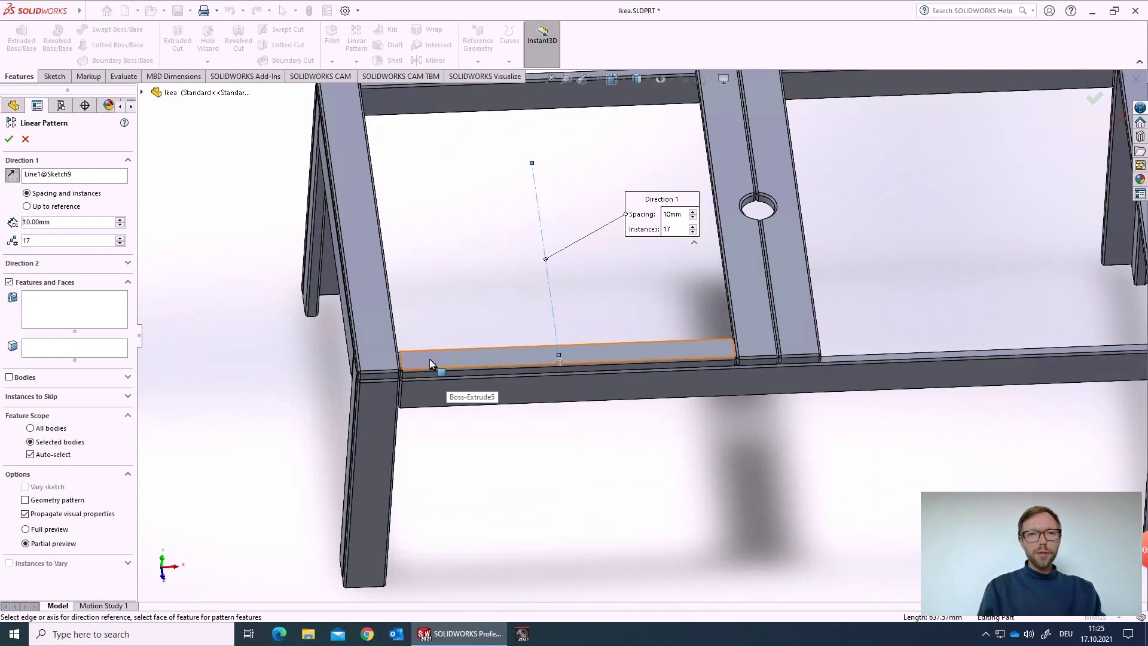
pyautogui.scroll(4, 428, 366)
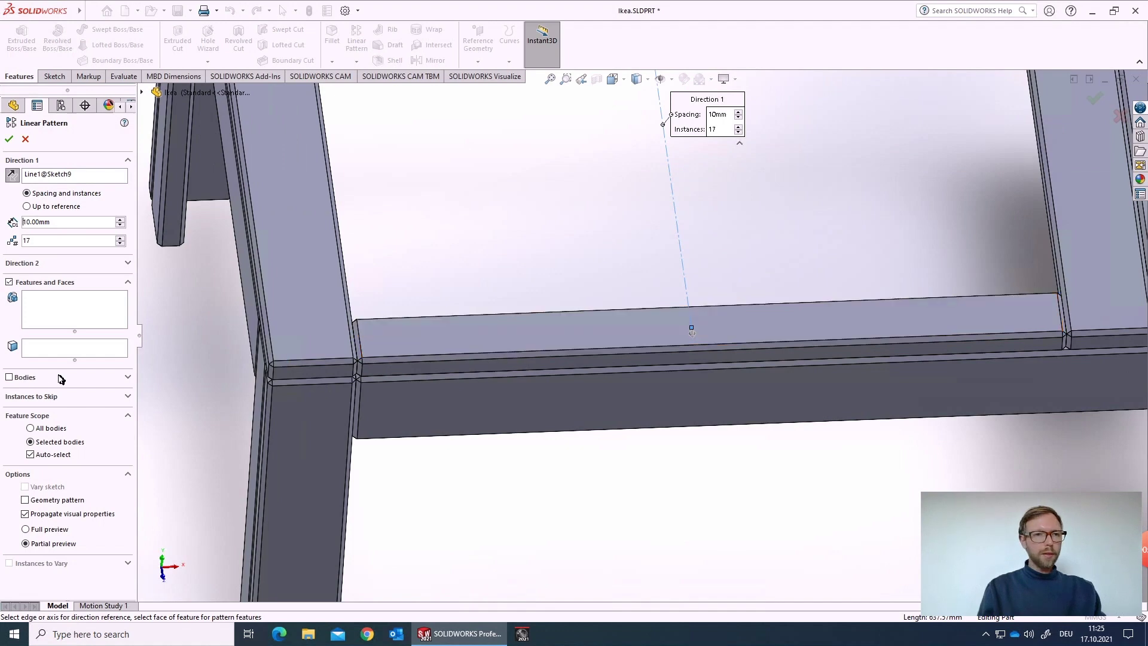
pyautogui.click(13, 379)
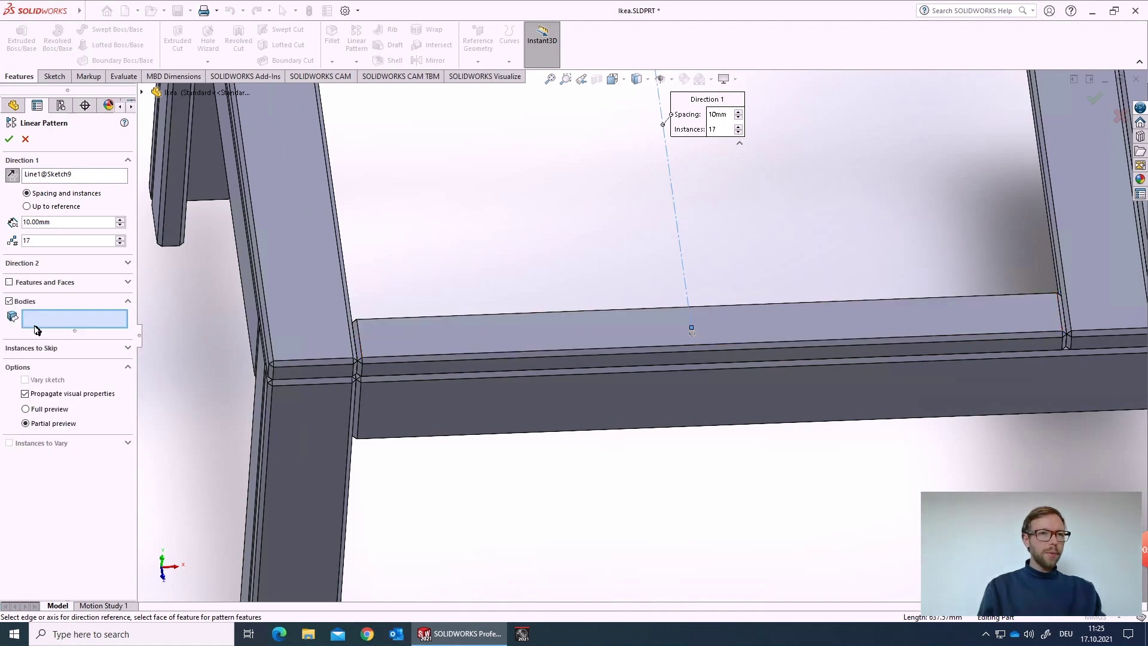
pyautogui.click(421, 339)
pyautogui.scroll(3, 584, 303)
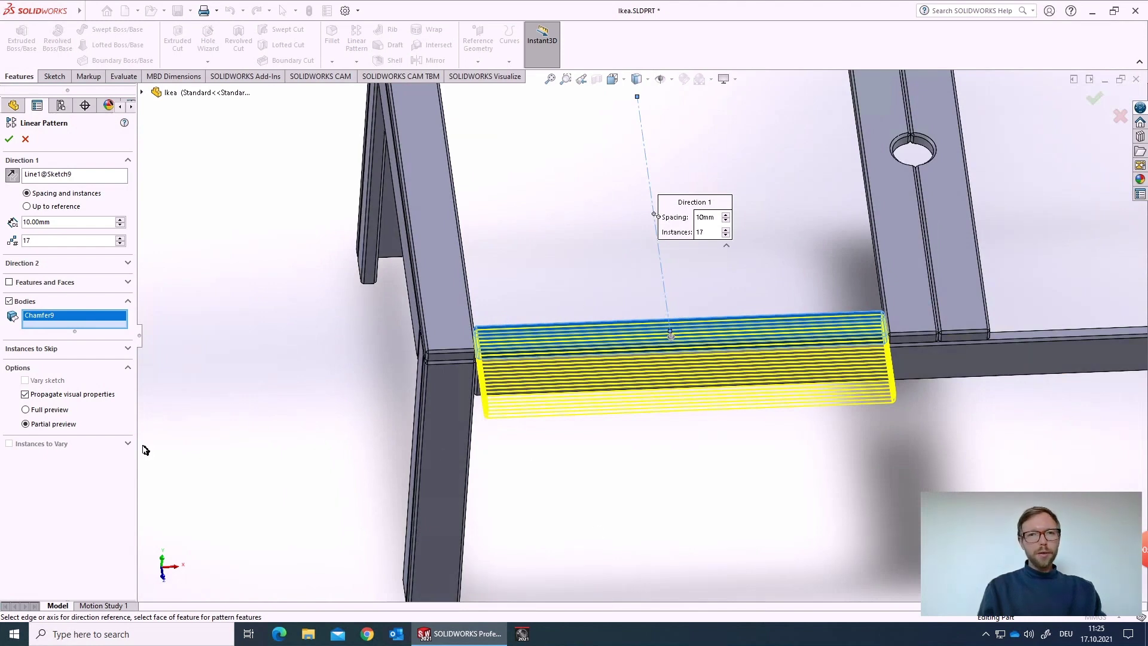
# - Reverse the linear pattern's direction so it runs into the table opening, and set its spacing to 80 mm
pyautogui.click(13, 176)
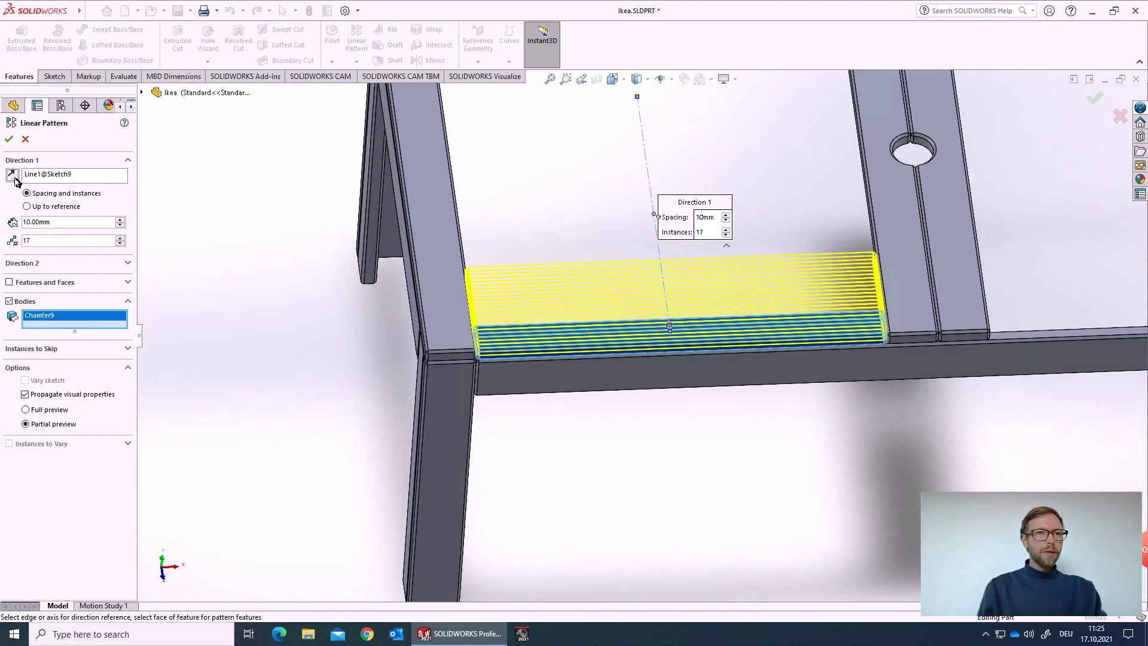
pyautogui.click(120, 220)
pyautogui.click(120, 219)
pyautogui.click(121, 219)
pyautogui.click(121, 220)
pyautogui.click(121, 219)
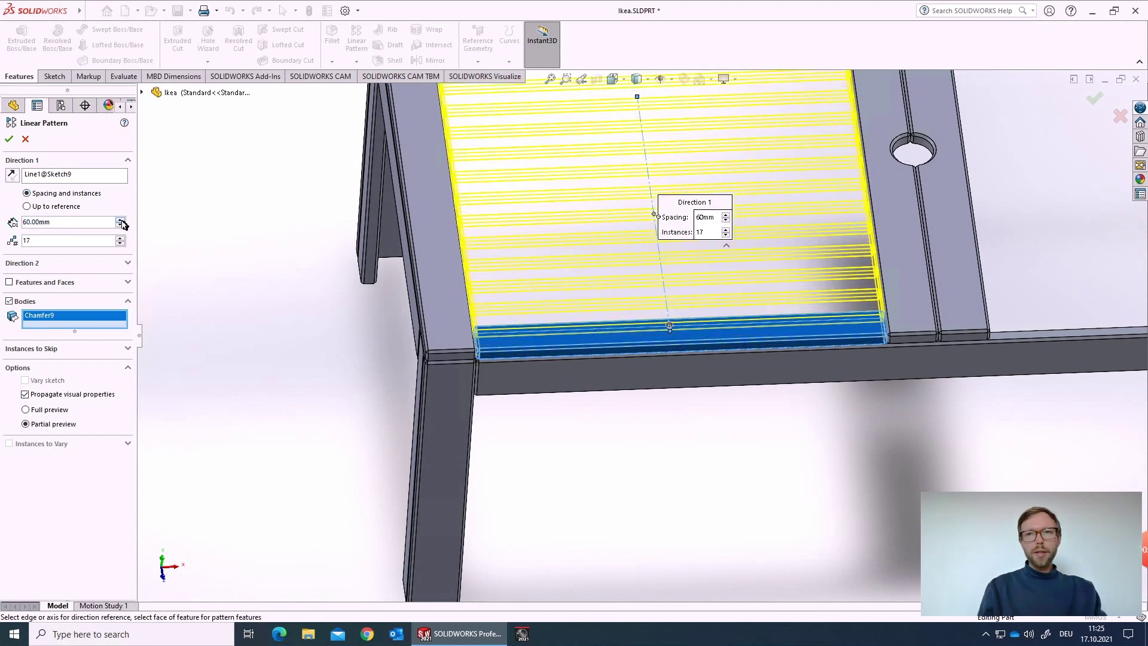
pyautogui.click(121, 220)
pyautogui.moveTo(582, 237); pyautogui.dragTo(594, 382, button='middle')
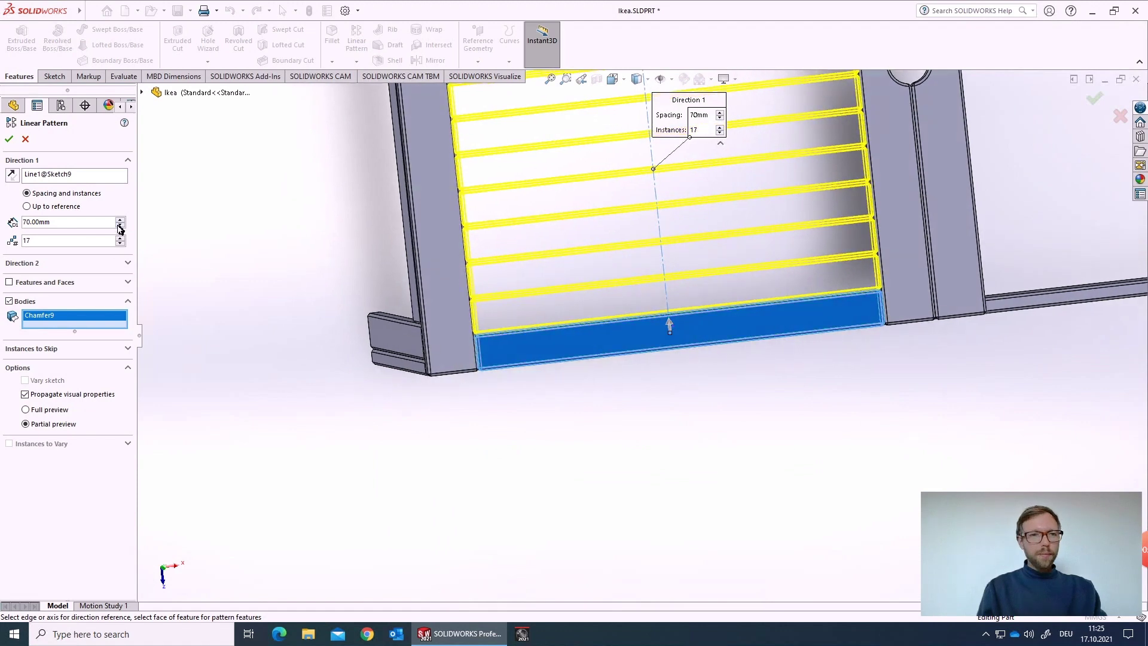
pyautogui.click(120, 219)
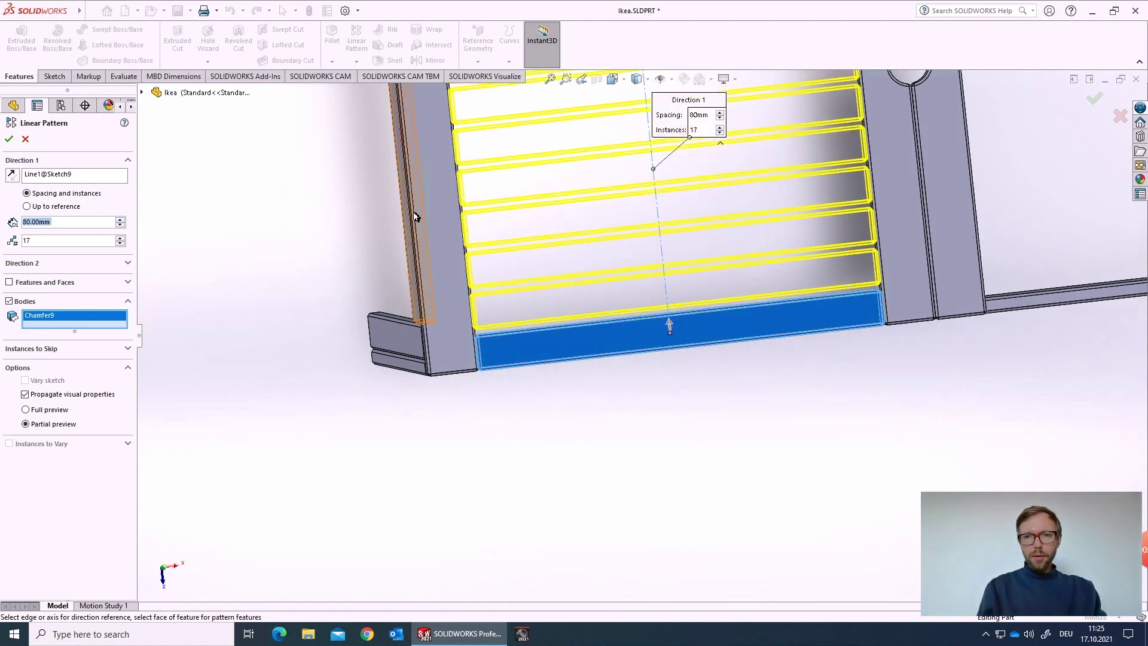
# - Reduce the slat pattern to 12 instances
pyautogui.scroll(5, 618, 149)
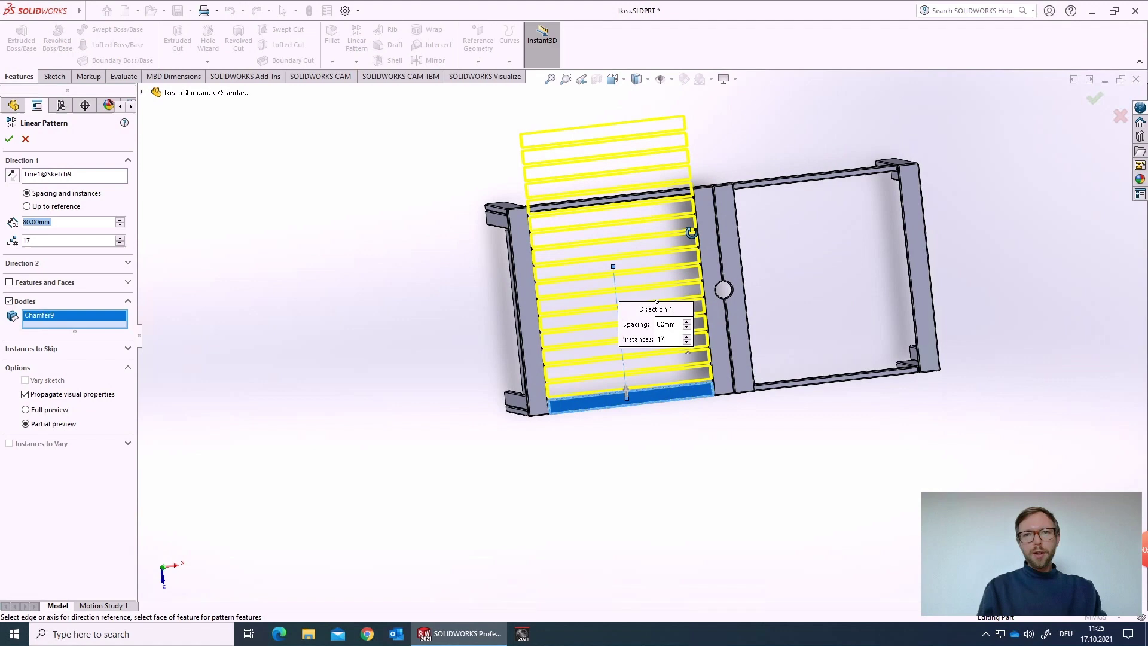
pyautogui.moveTo(692, 232); pyautogui.dragTo(538, 251, button='middle')
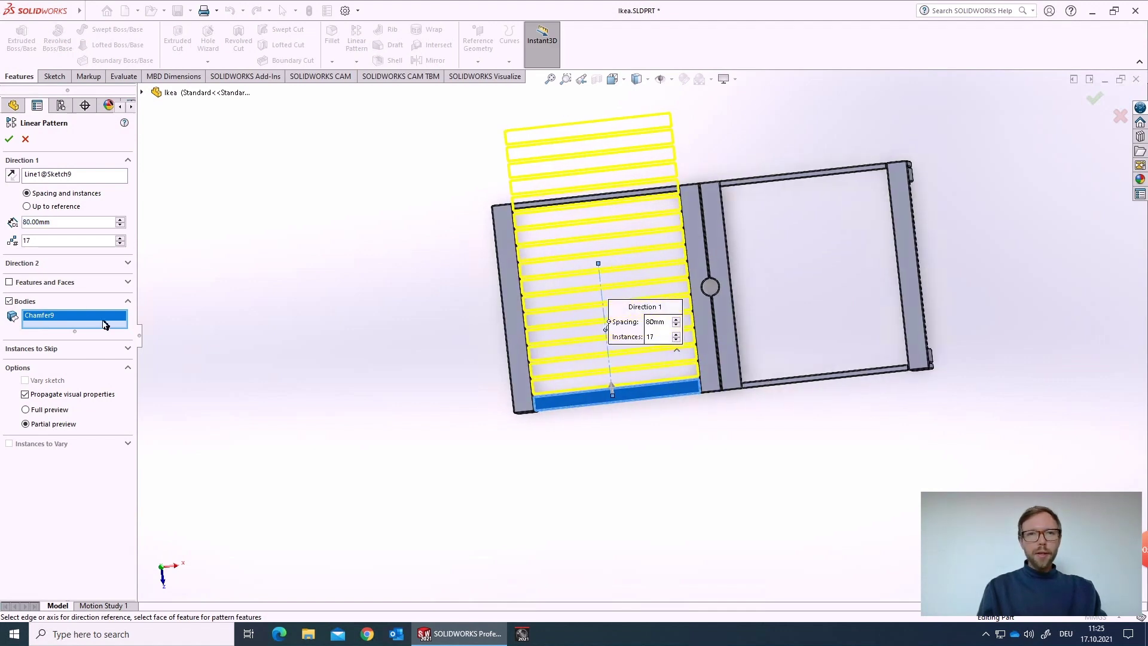
pyautogui.click(120, 244)
pyautogui.click(120, 243)
pyautogui.click(120, 244)
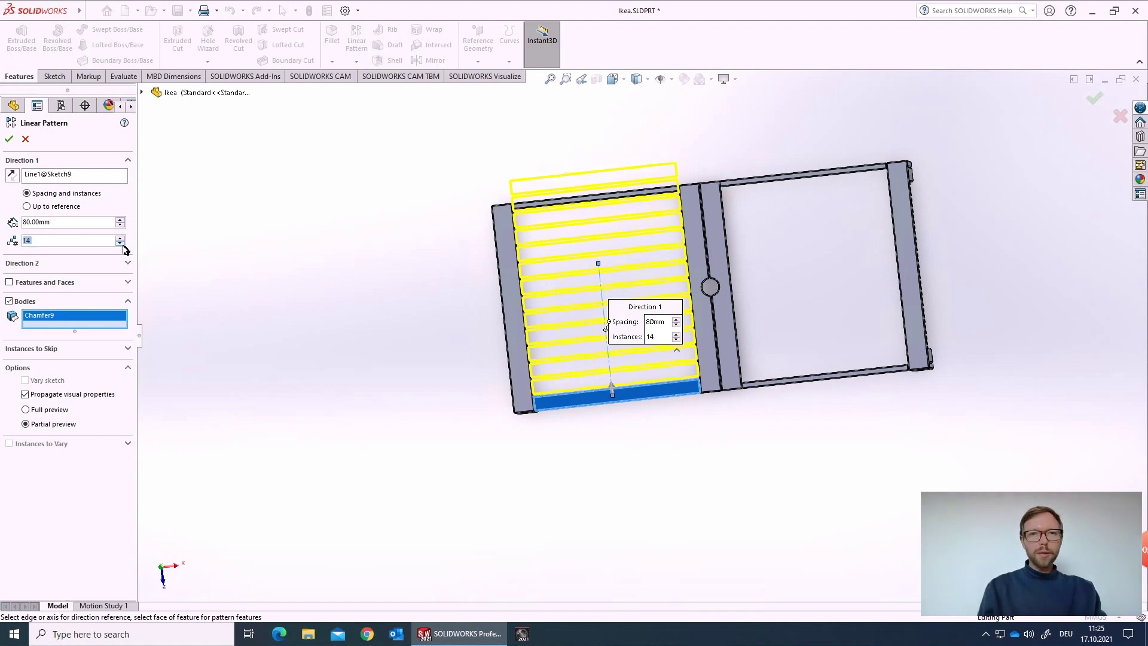
pyautogui.click(120, 243)
pyautogui.click(120, 244)
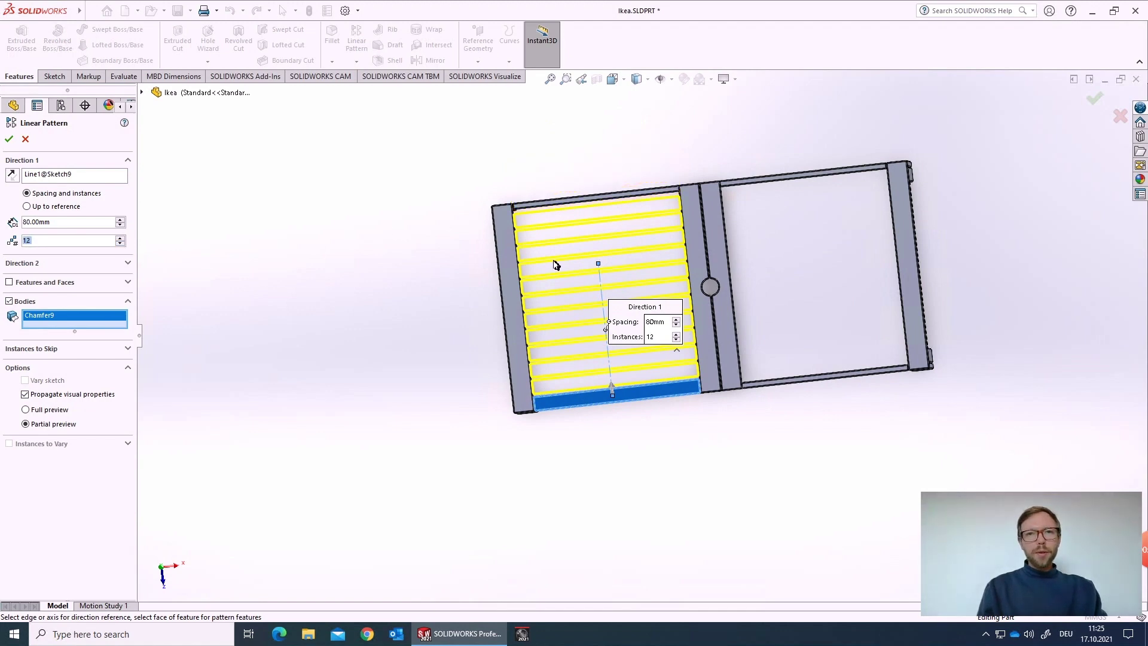
# - Set the slat pattern's spacing to 85 mm and finish the linear pattern
pyautogui.scroll(-5, 557, 265)
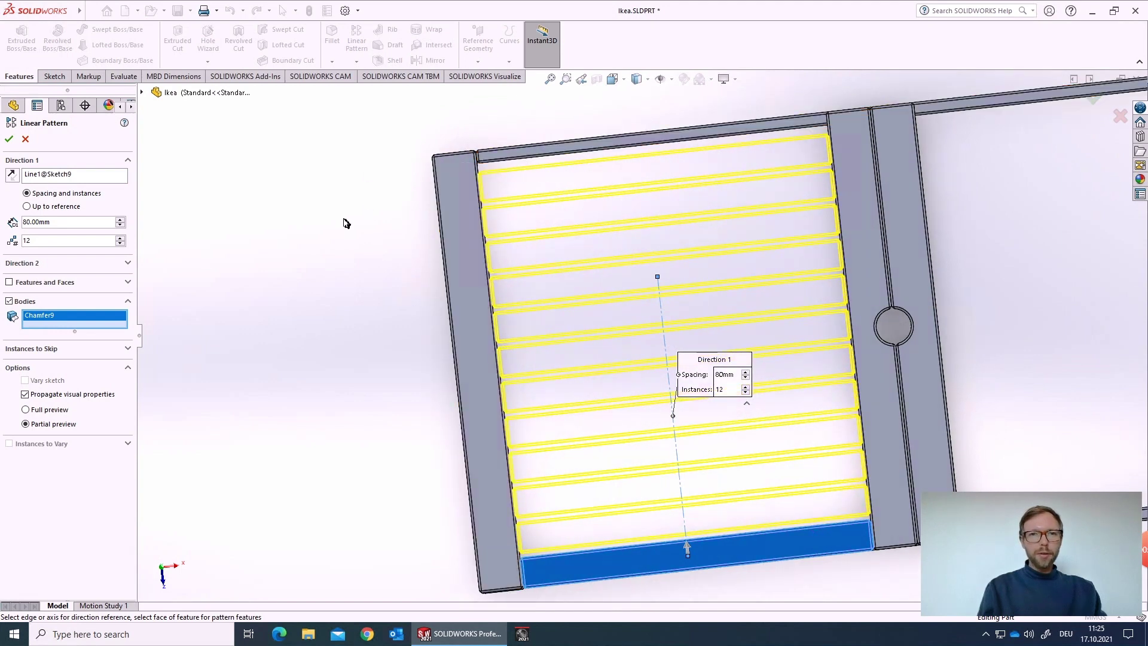
pyautogui.moveTo(51, 222); pyautogui.dragTo(26, 222)
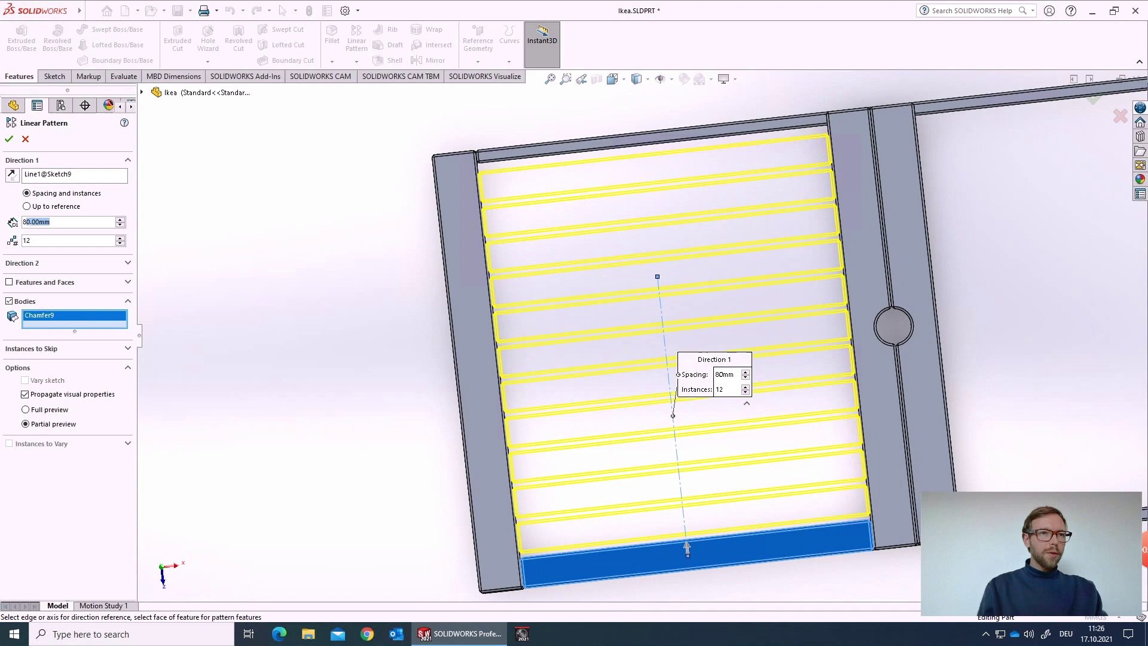
pyautogui.press('BackSpace')
pyautogui.press('BackSpace')
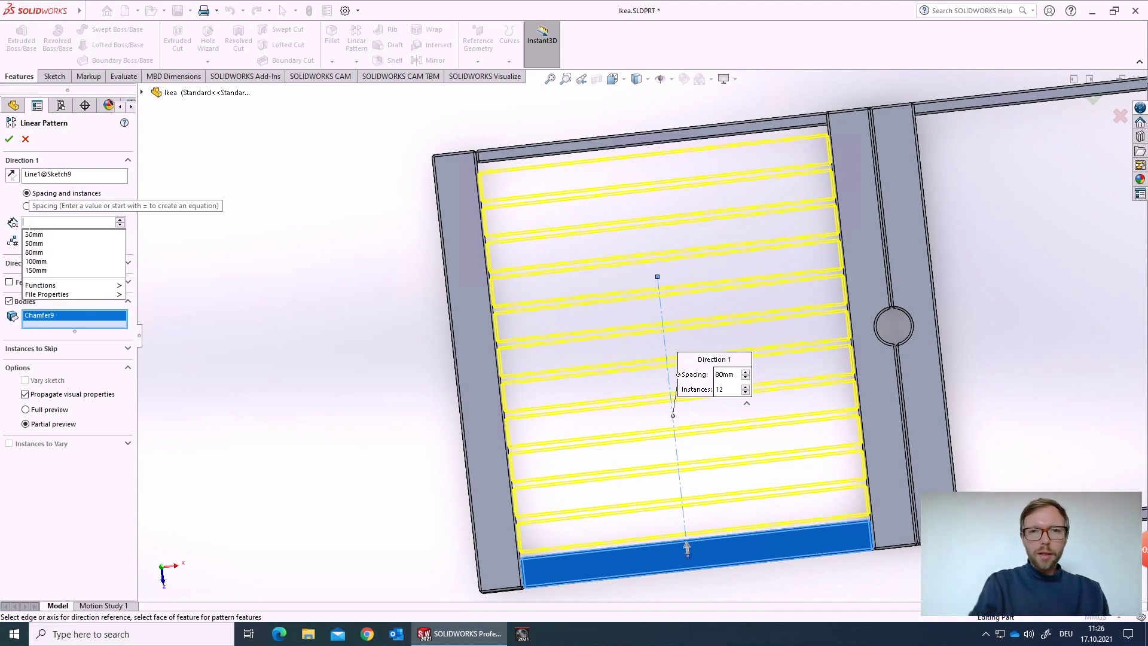
pyautogui.write('85')
pyautogui.press('Return')
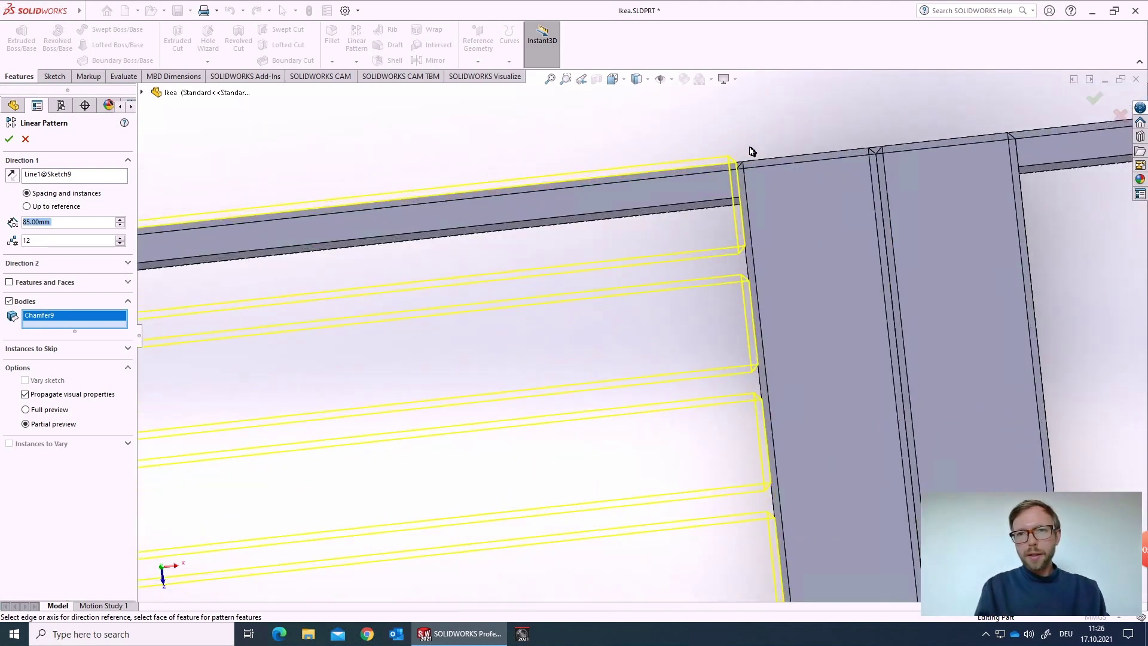
pyautogui.scroll(5, 740, 173)
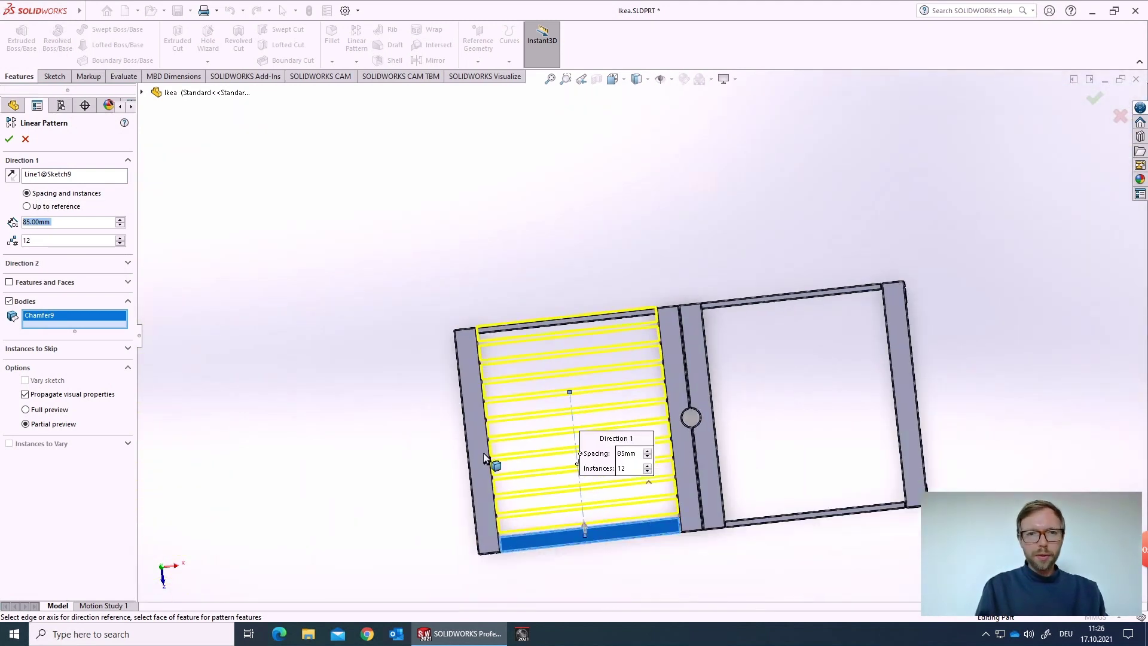
pyautogui.moveTo(487, 289); pyautogui.dragTo(478, 221, button='middle')
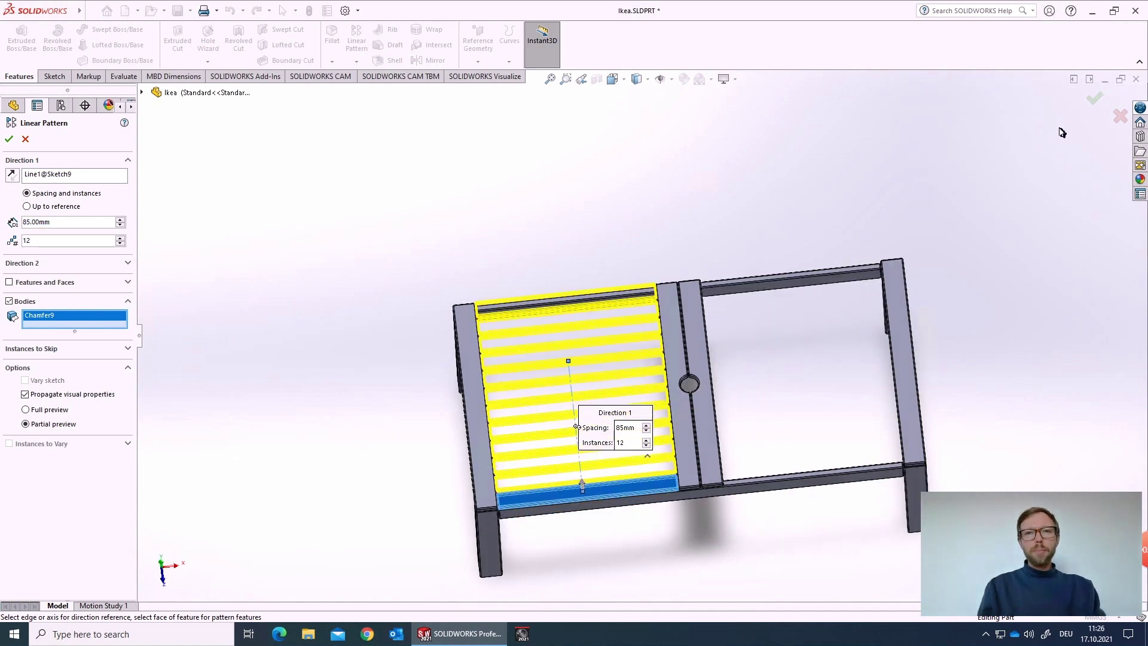
pyautogui.click(1097, 103)
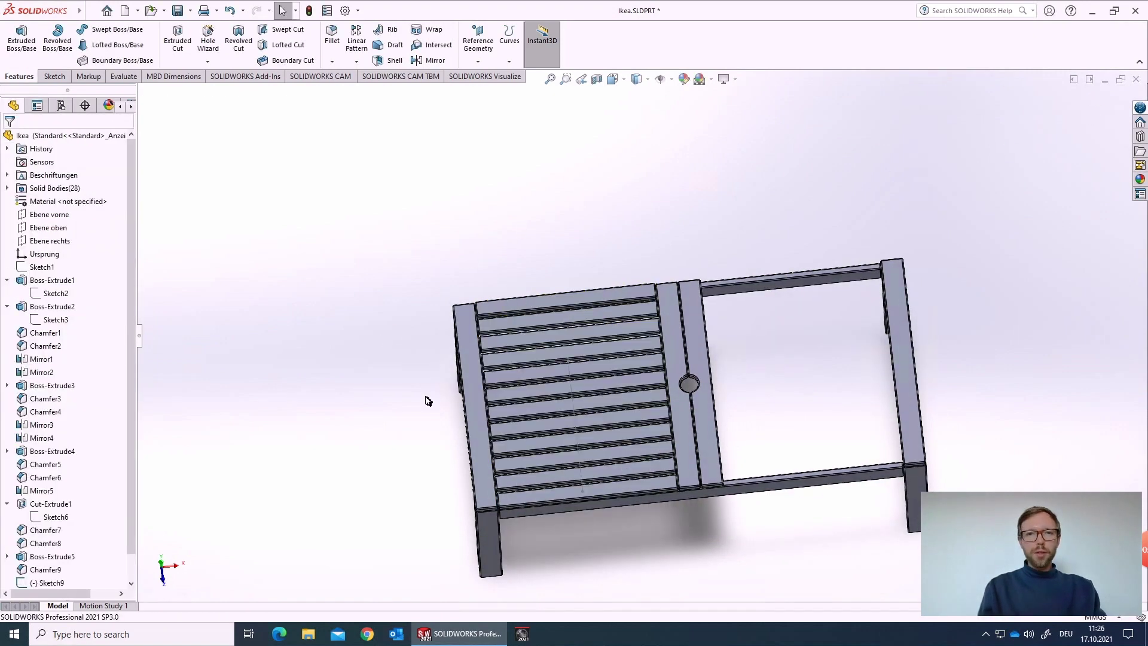
# - Set the table base rectangle's width in Sketch1 to 1500 mm
pyautogui.moveTo(568, 429); pyautogui.dragTo(686, 384, button='middle')
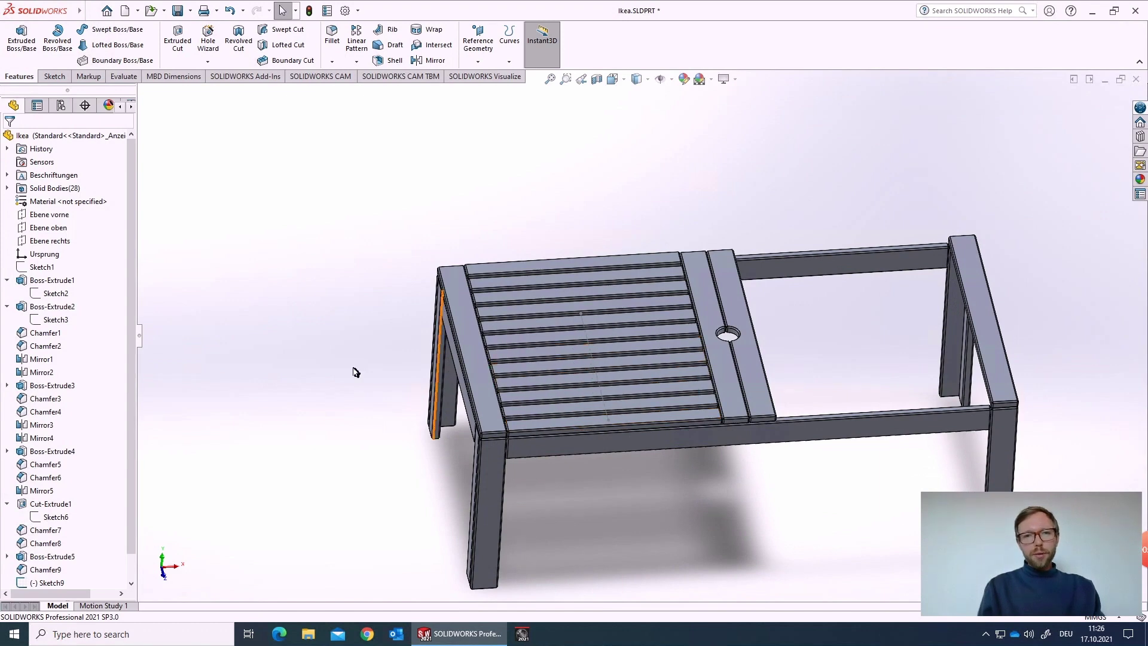
pyautogui.click(42, 268)
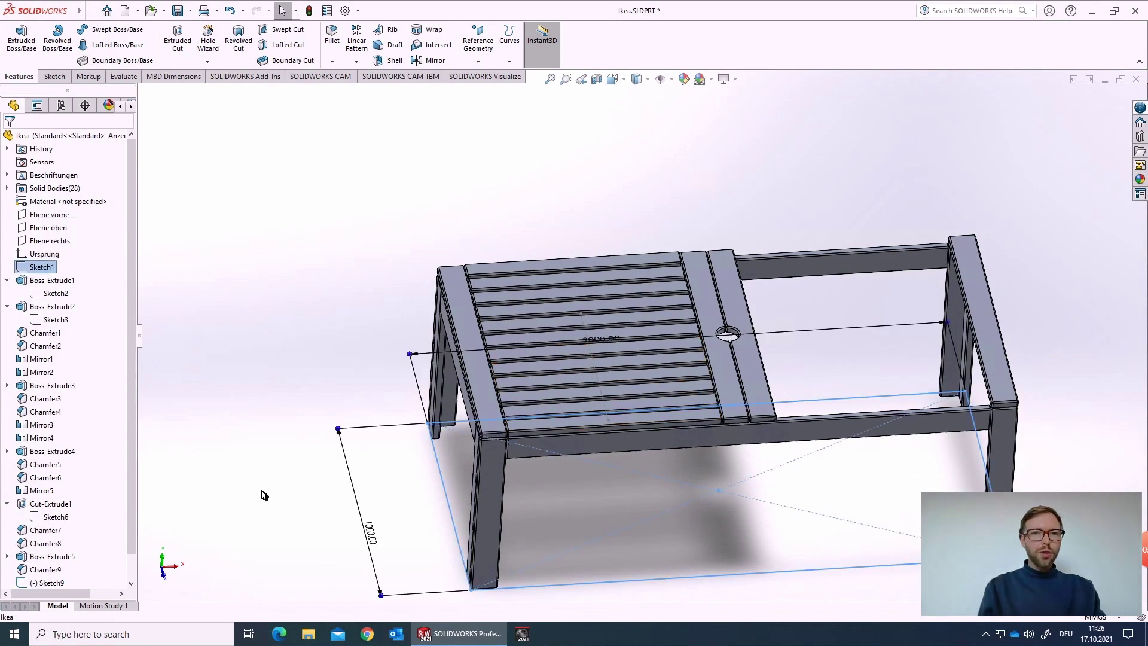
pyautogui.doubleClick(370, 533)
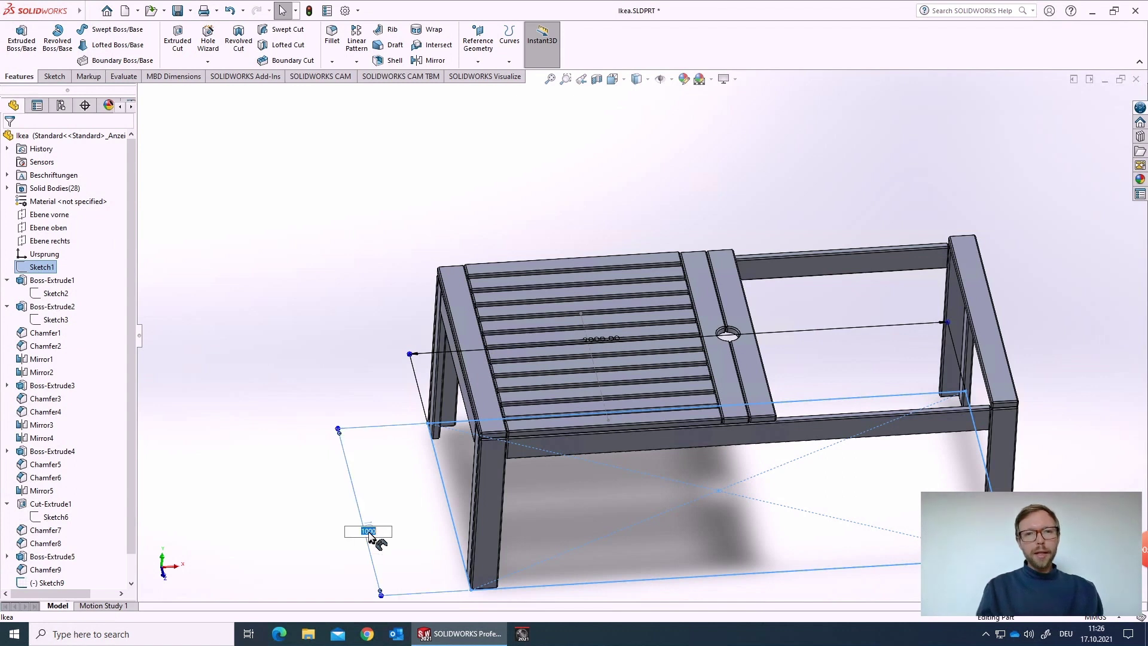
pyautogui.write('1500')
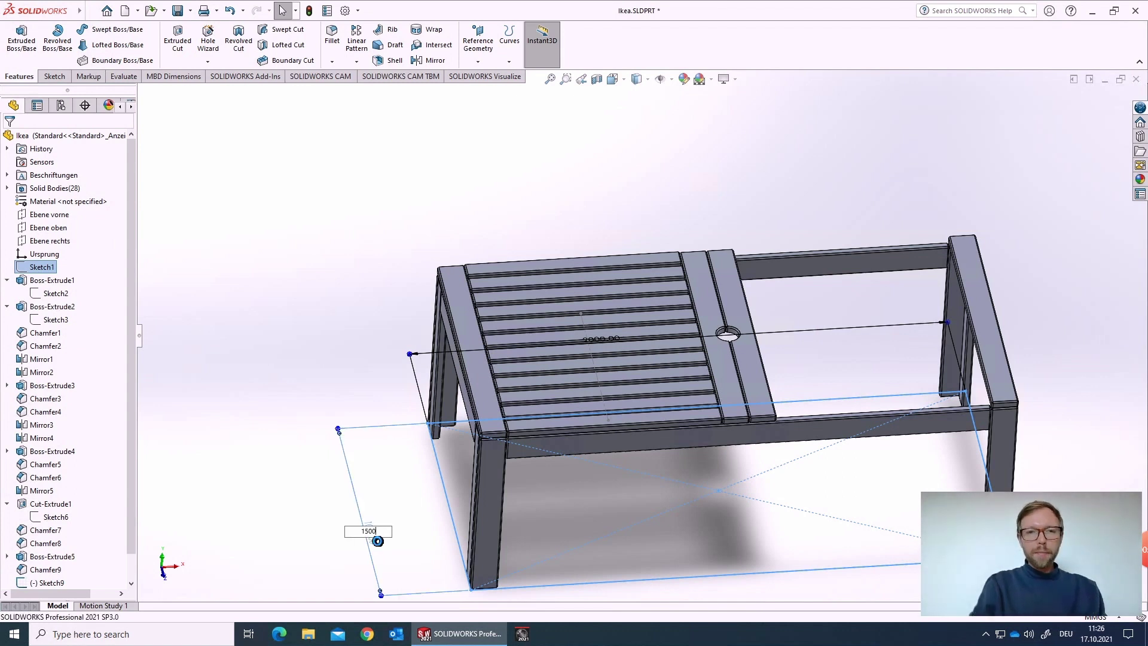
pyautogui.press('Return')
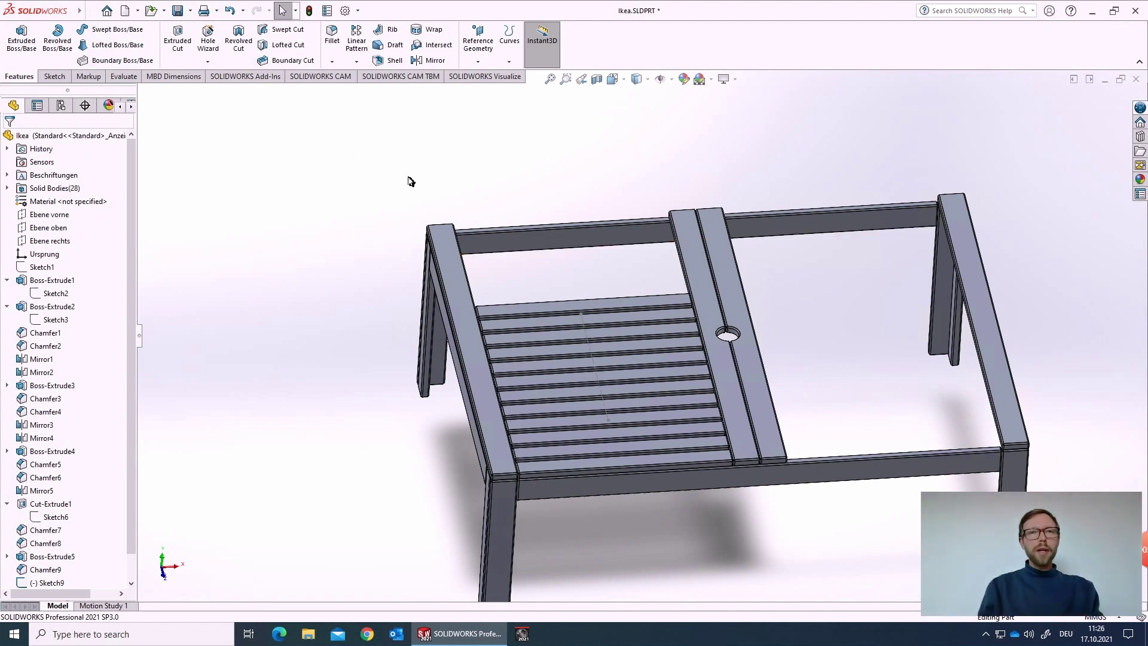
pyautogui.click(357, 62)
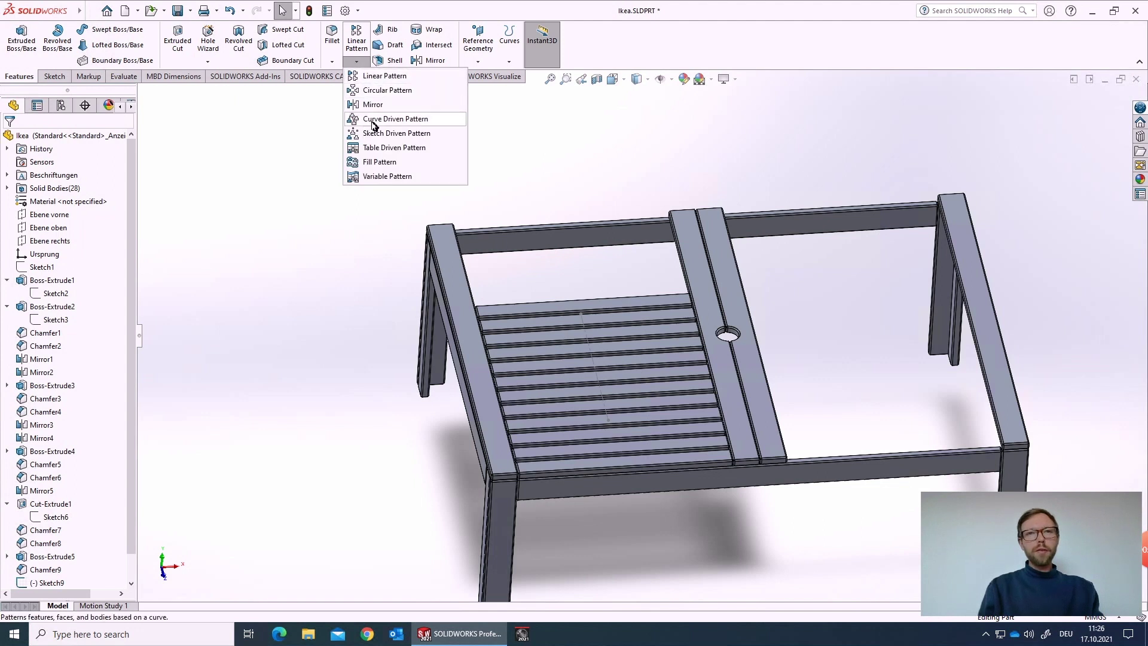
pyautogui.click(534, 133)
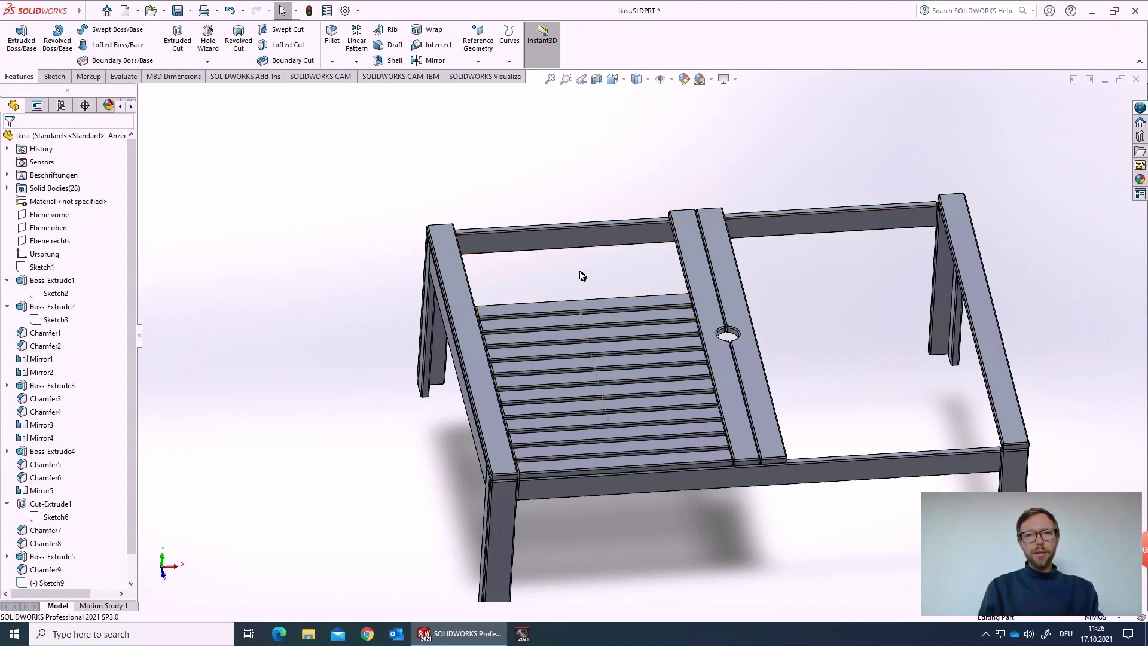
# - Delete the linear pattern of tabletop slats
pyautogui.scroll(-1, 84, 341)
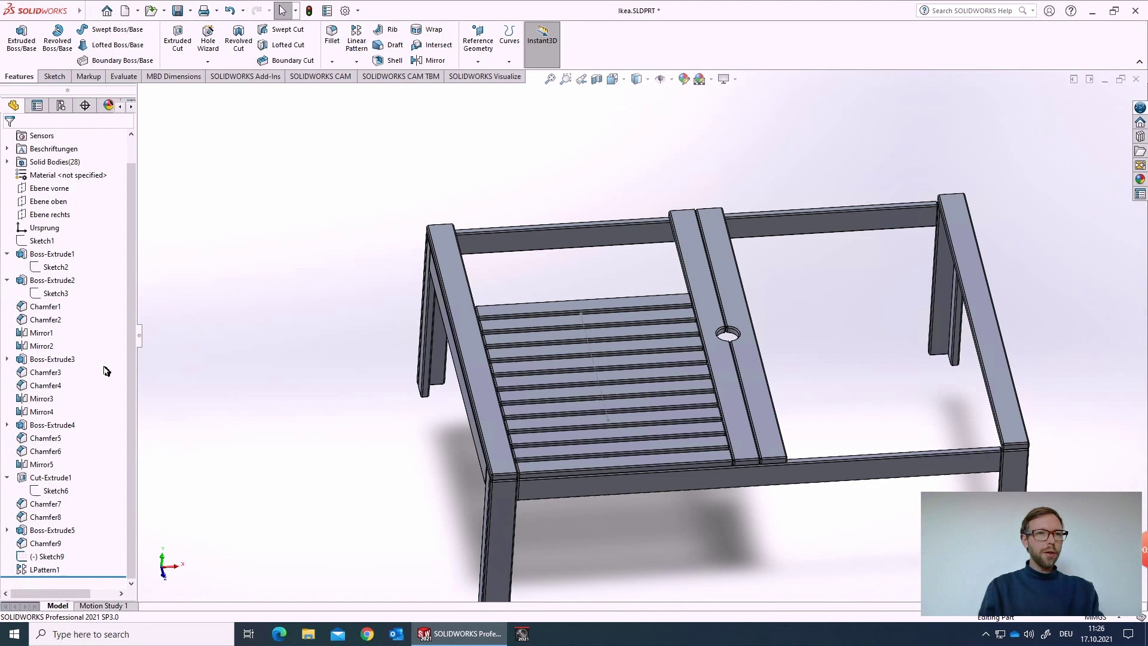
pyautogui.click(39, 572)
pyautogui.rightClick(40, 572)
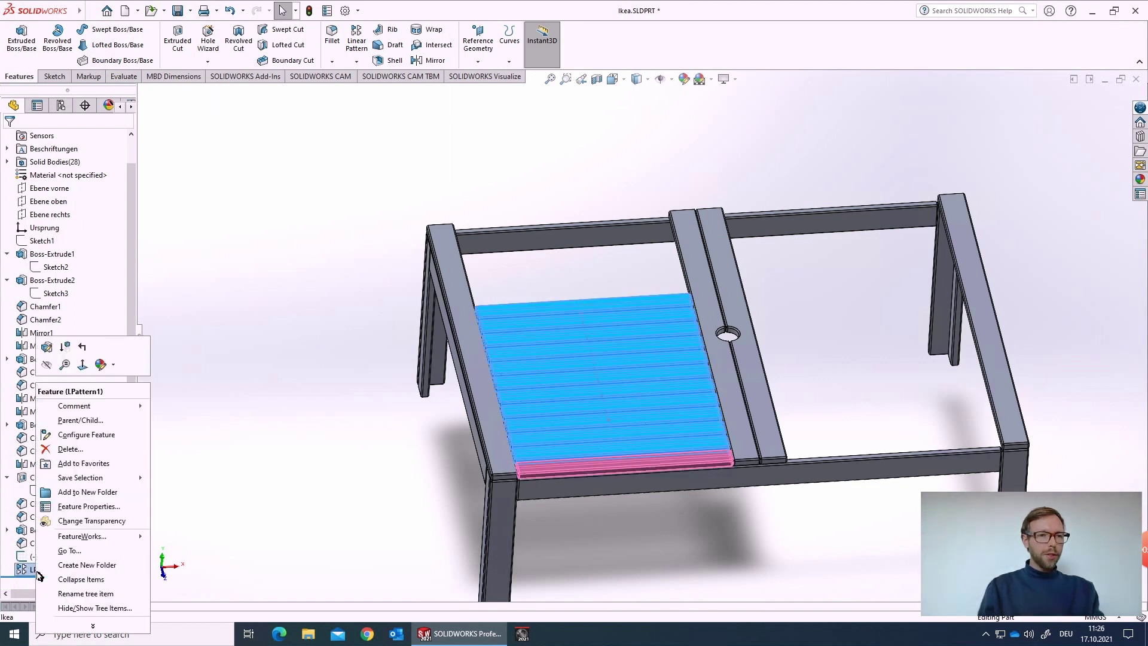
pyautogui.click(72, 450)
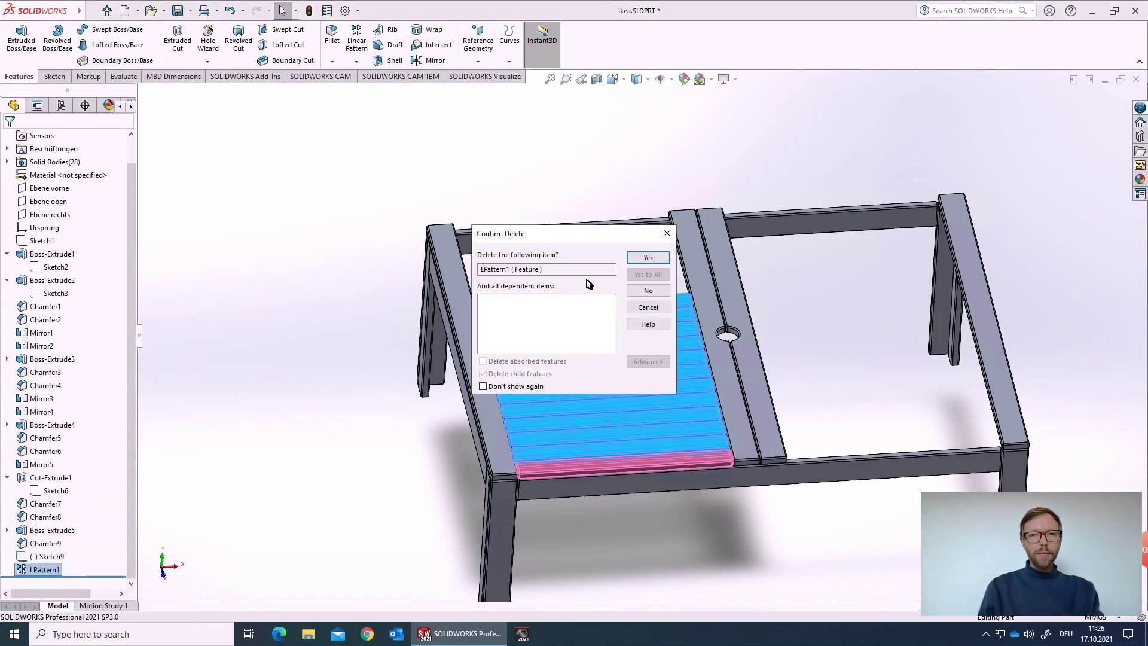
pyautogui.click(648, 257)
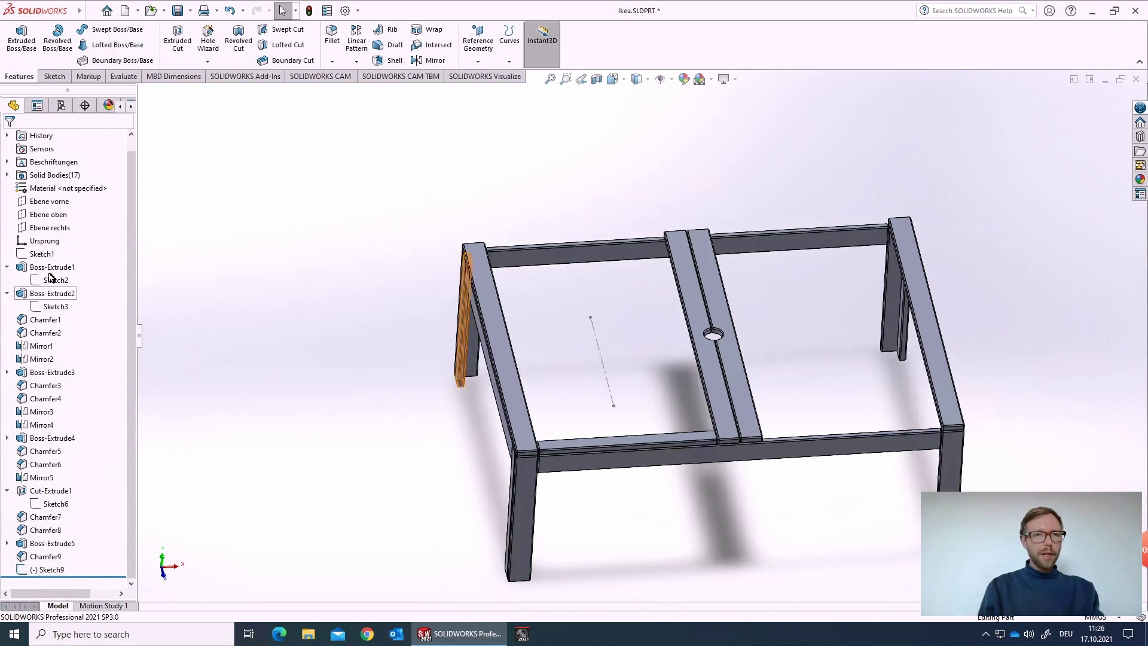
# - Set the table base rectangle's width in Sketch1 back to 1000 mm
pyautogui.click(41, 254)
pyautogui.doubleClick(422, 518)
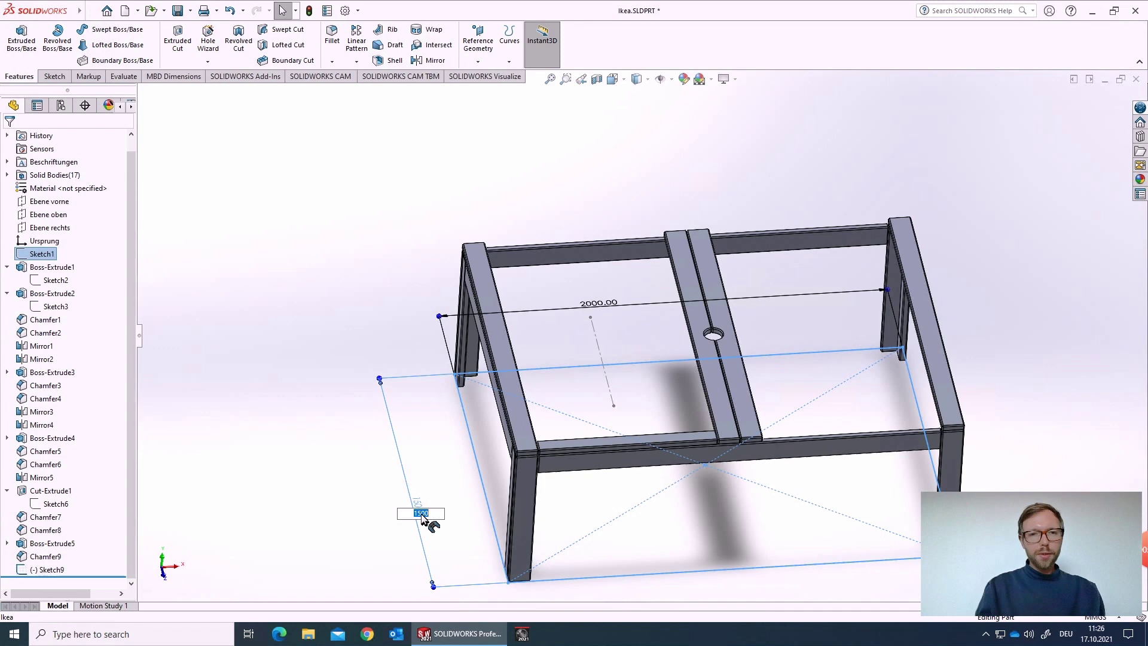
pyautogui.write('1000')
pyautogui.press('Return')
pyautogui.click(388, 310)
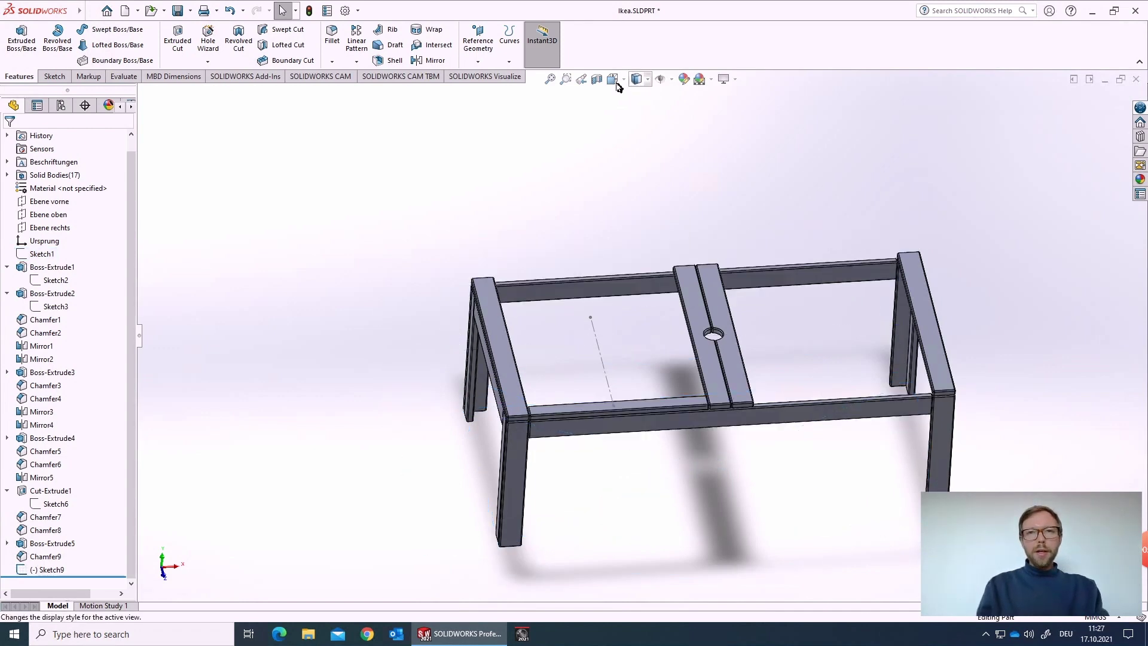
# - From the top view, edit Sketch9 so the centerline's slat-side end snaps to the midpoint of the slat's outer edge, and exit the sketch
pyautogui.click(615, 82)
pyautogui.click(633, 112)
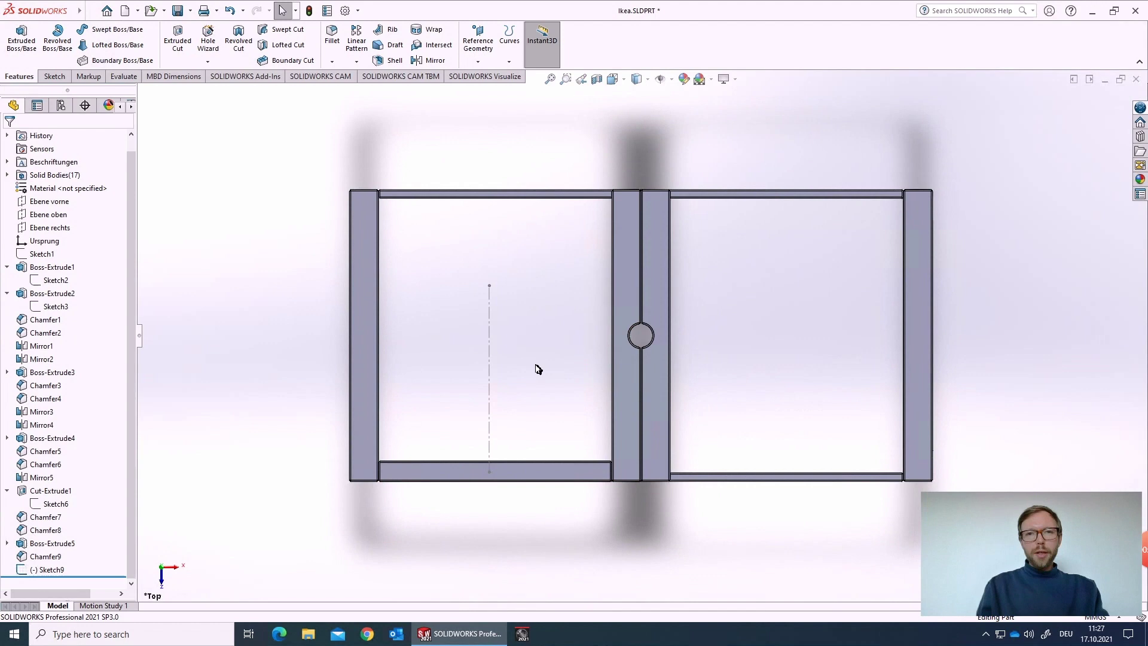
pyautogui.click(492, 378)
pyautogui.click(529, 331)
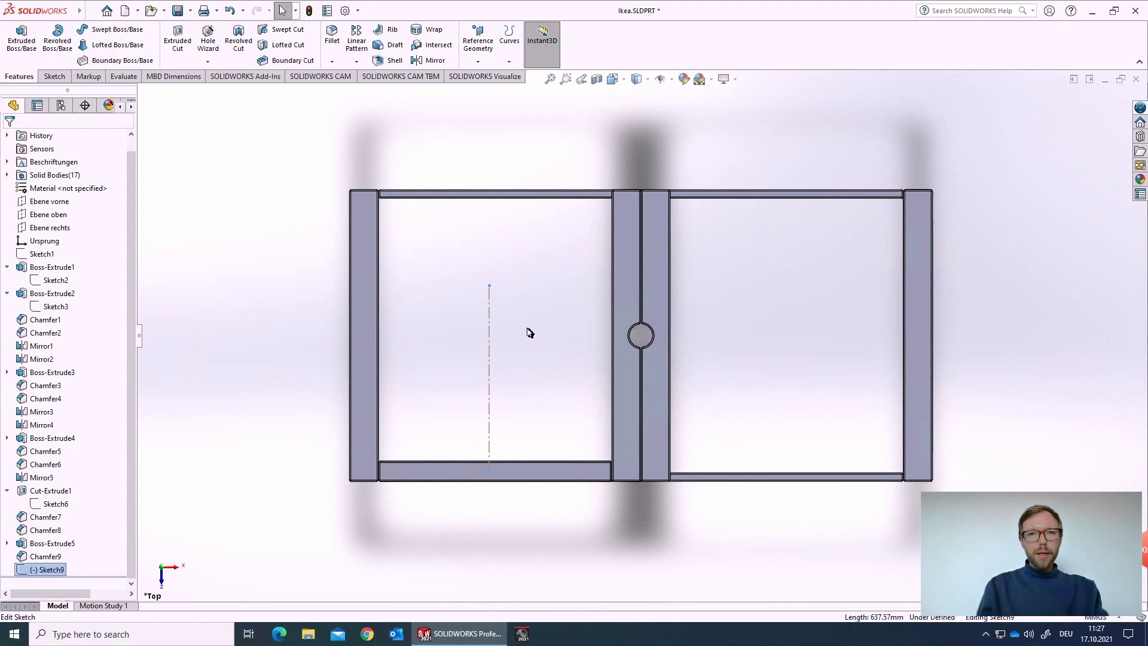
pyautogui.click(490, 472)
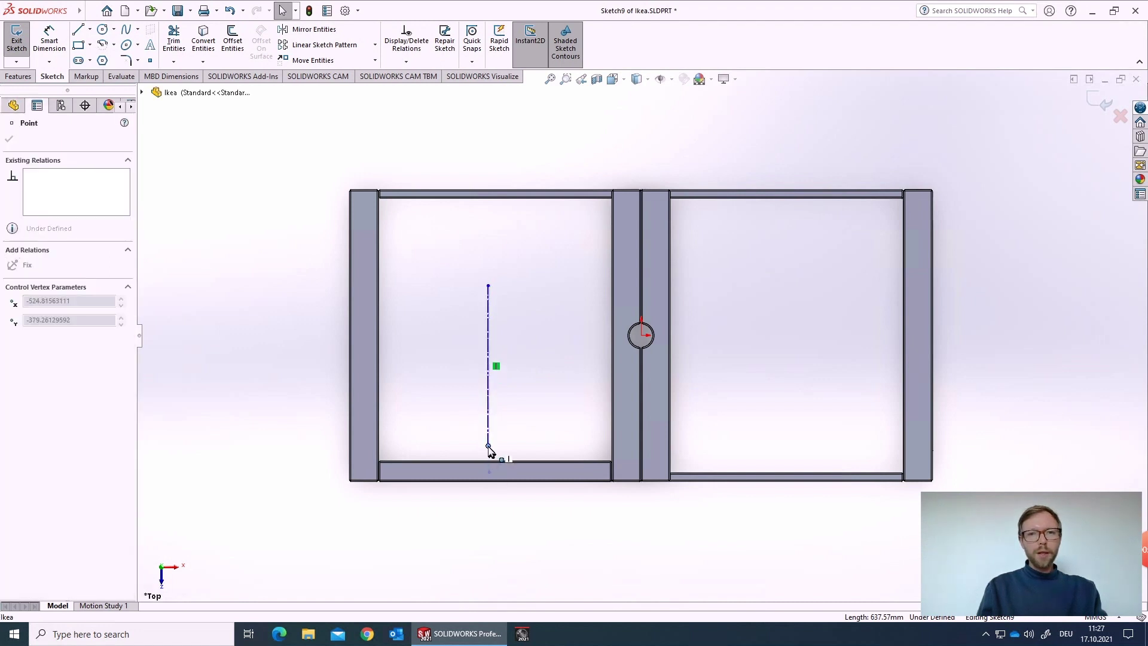
pyautogui.moveTo(489, 472); pyautogui.dragTo(490, 445)
pyautogui.scroll(-2, 502, 468)
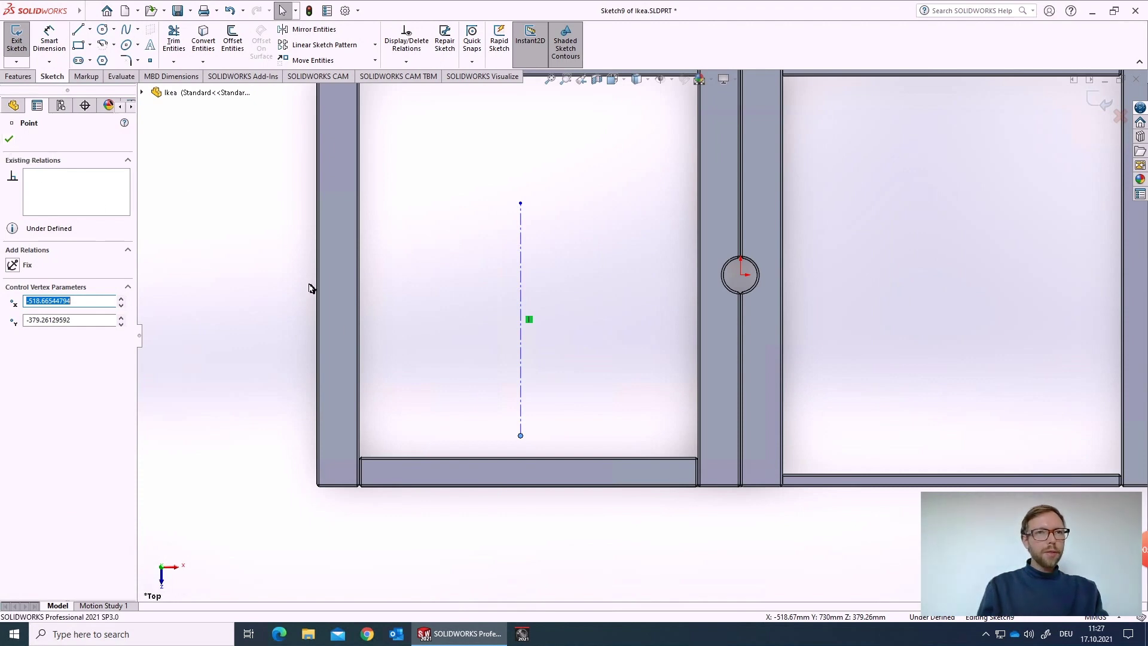
pyautogui.moveTo(523, 440); pyautogui.dragTo(529, 486)
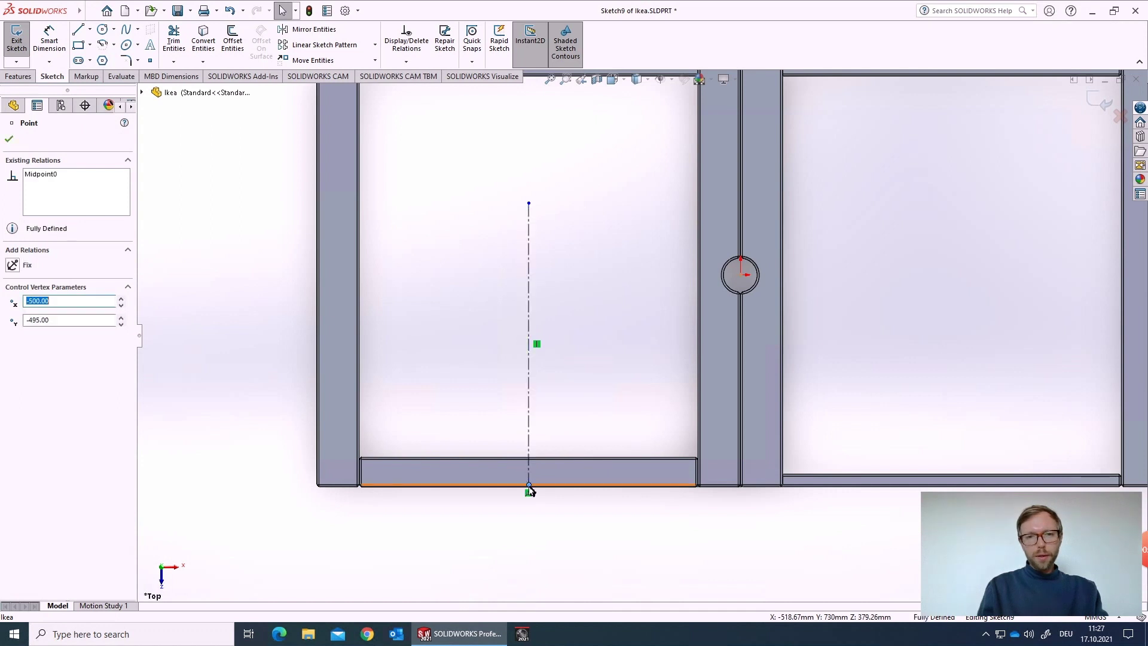
pyautogui.click(580, 331)
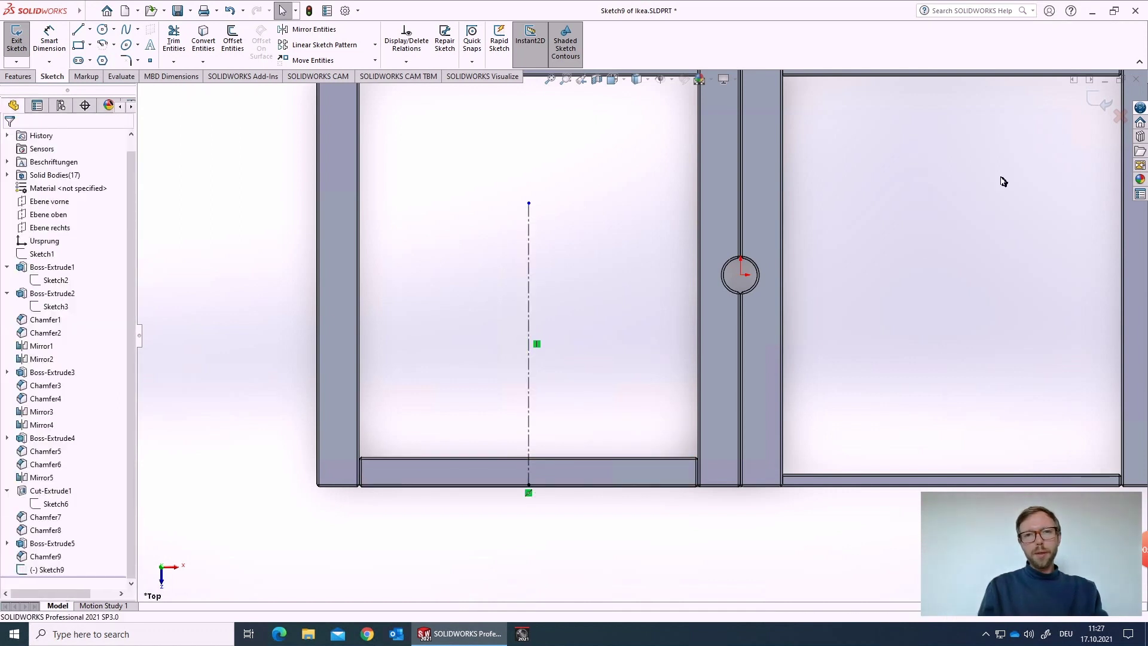
pyautogui.click(1096, 102)
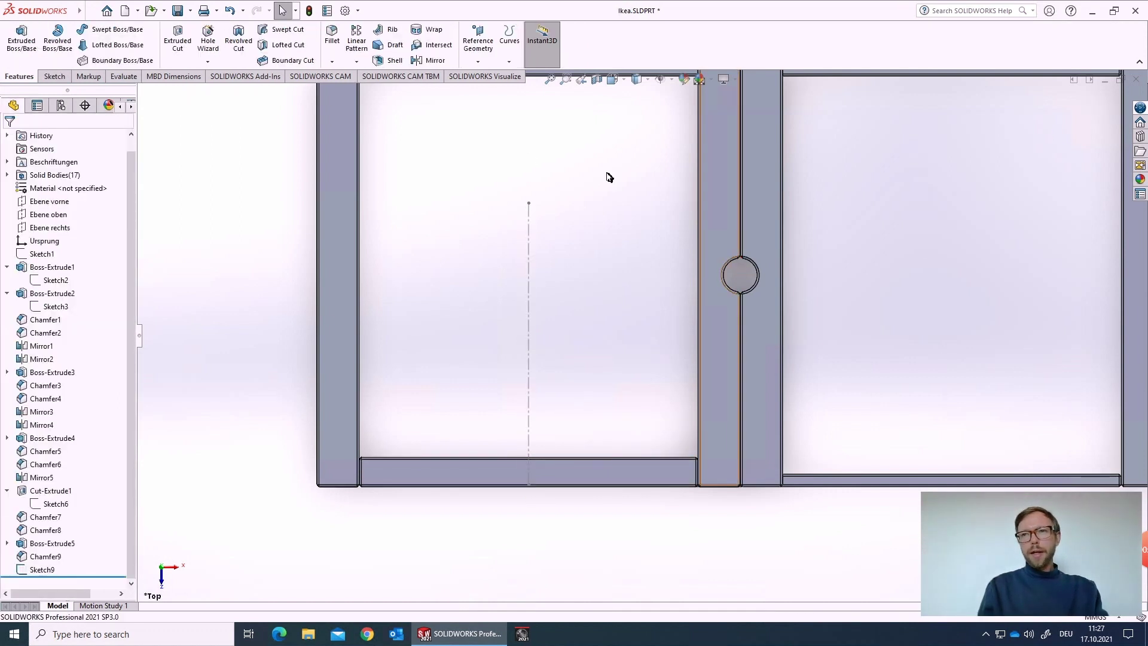
# - Try a curve driven pattern of the slat body along the Sketch9 centerline with 13 equally spaced instances
pyautogui.click(355, 62)
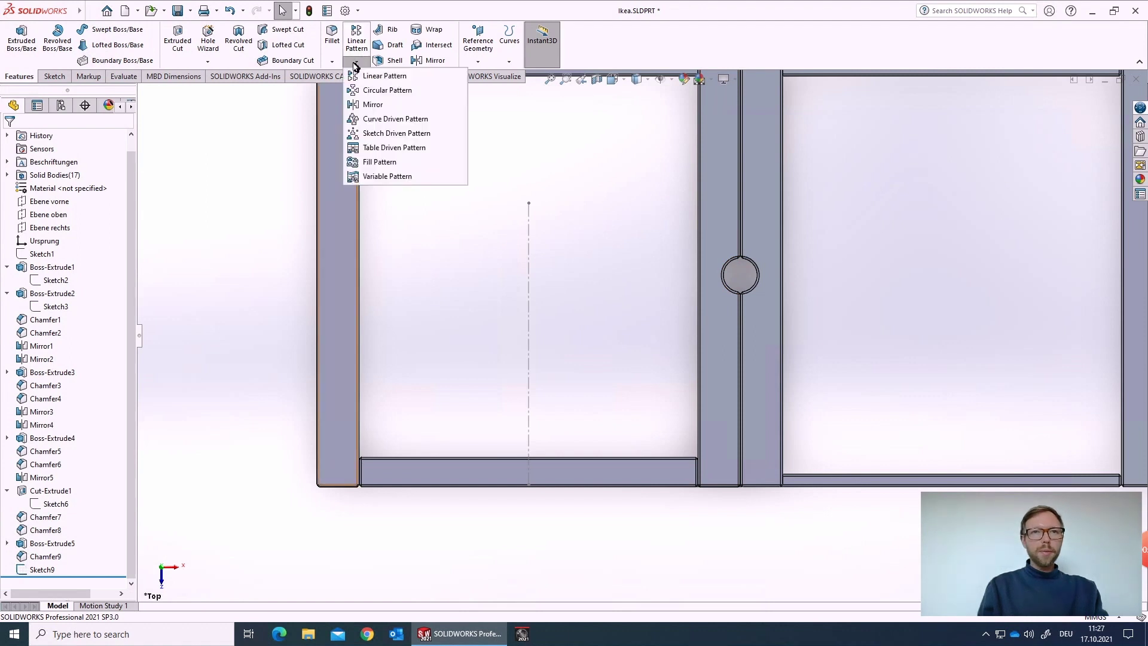
pyautogui.click(371, 120)
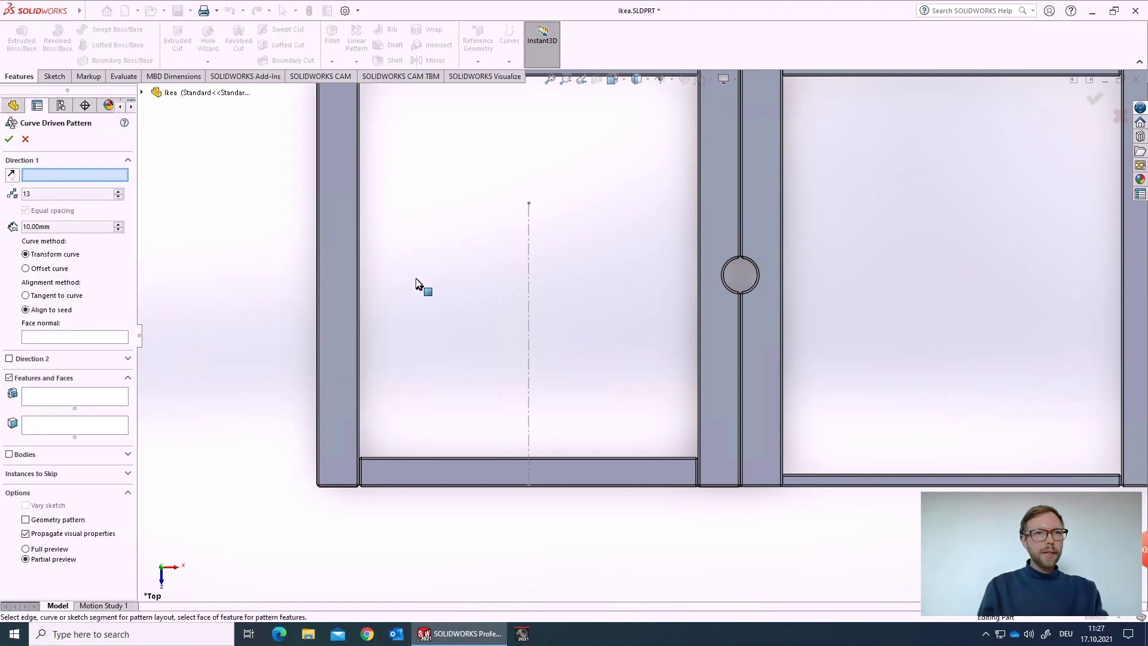
pyautogui.click(529, 330)
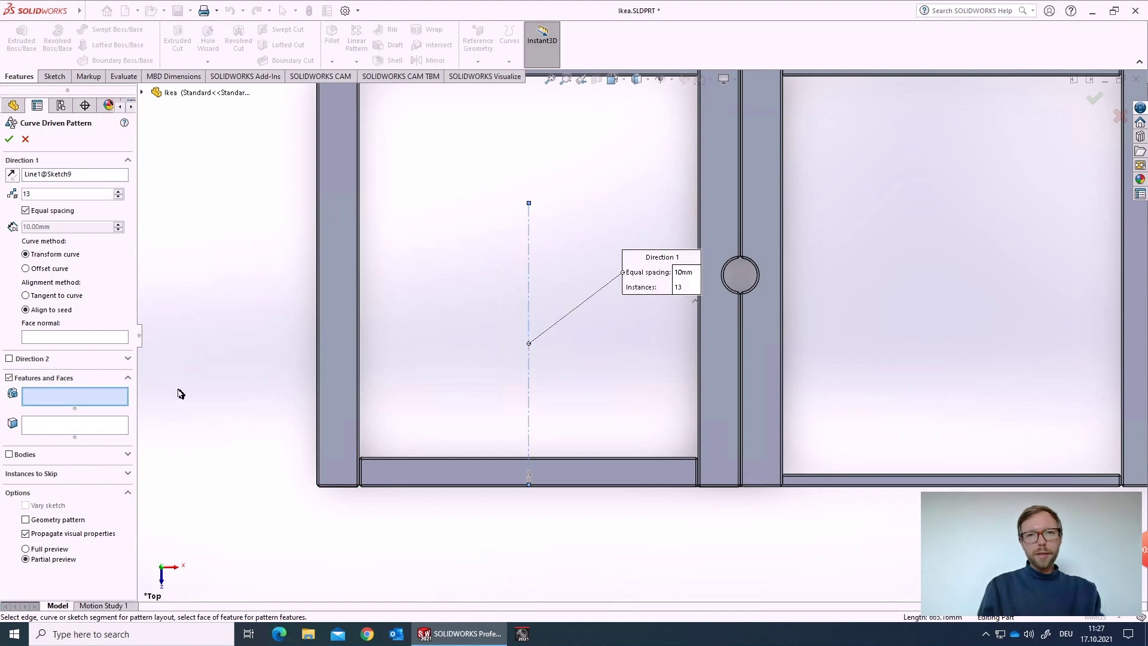
pyautogui.click(10, 456)
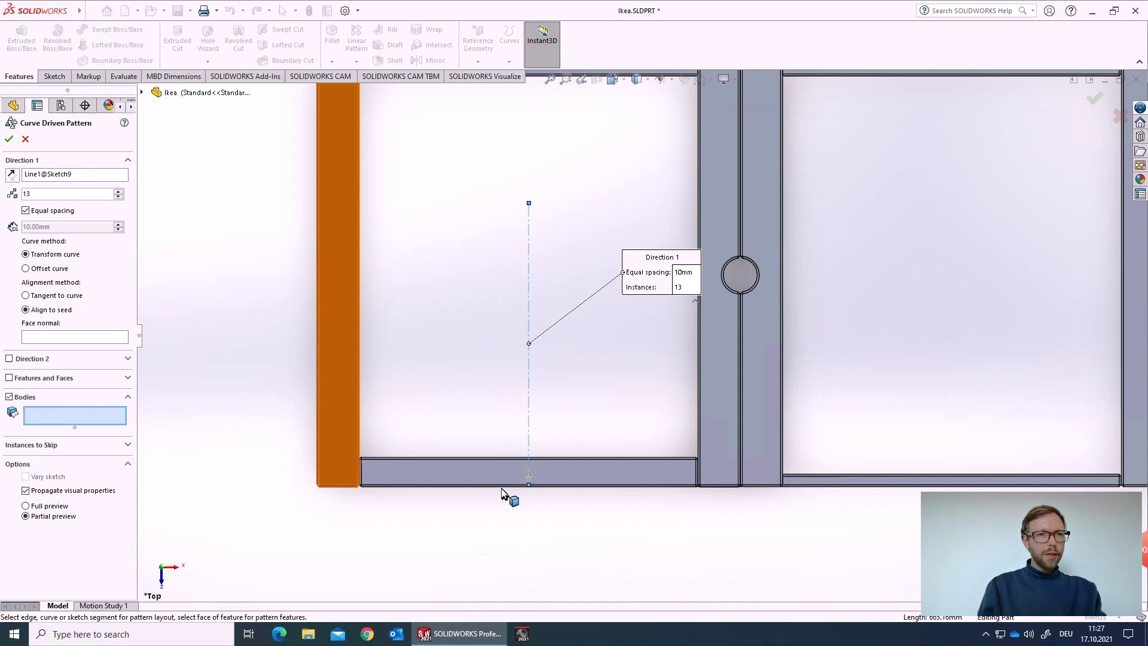
pyautogui.click(487, 471)
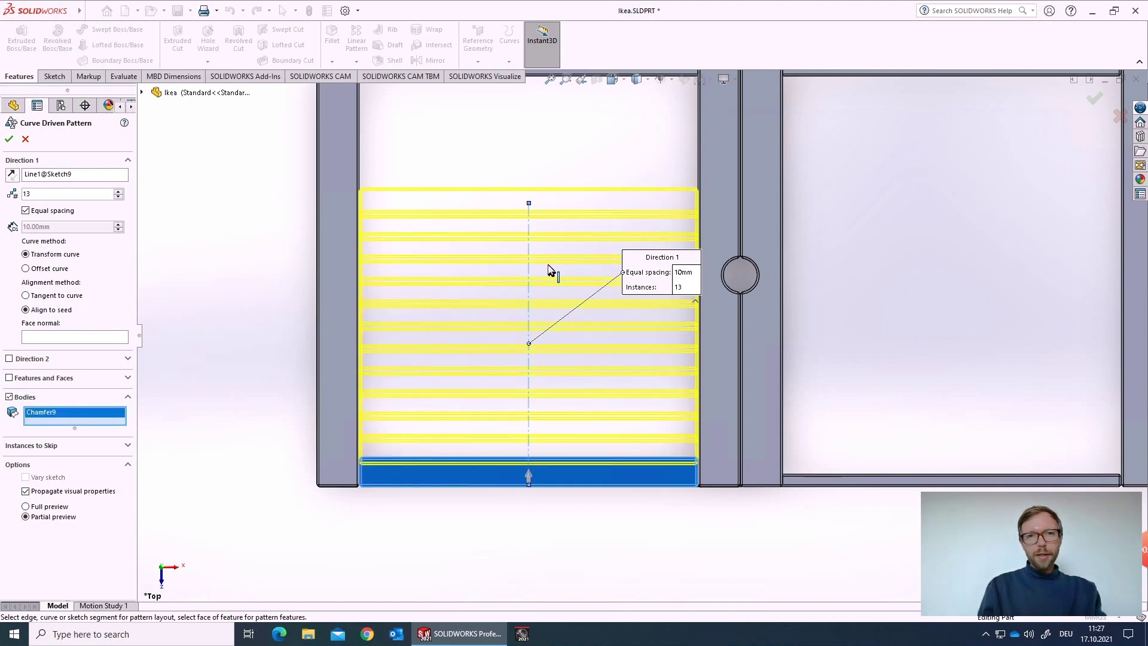
# - Examine where the previewed slats lie relative to both ends of the centerline, and cancel the curve driven pattern
pyautogui.scroll(-3, 549, 267)
pyautogui.scroll(-2, 563, 208)
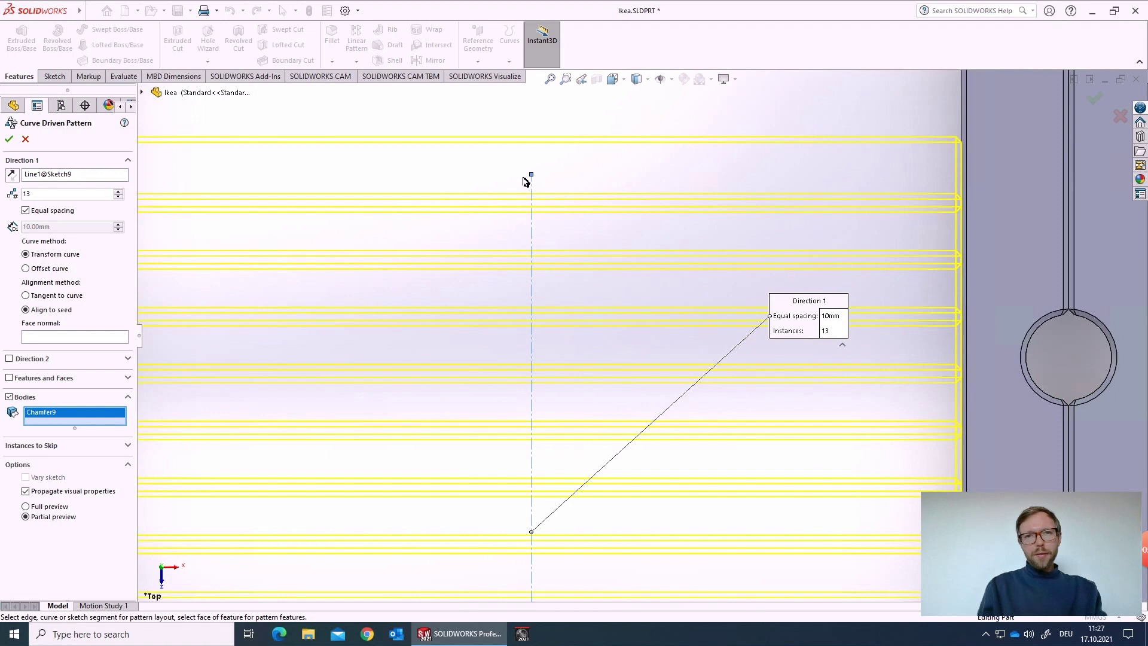
pyautogui.click(613, 79)
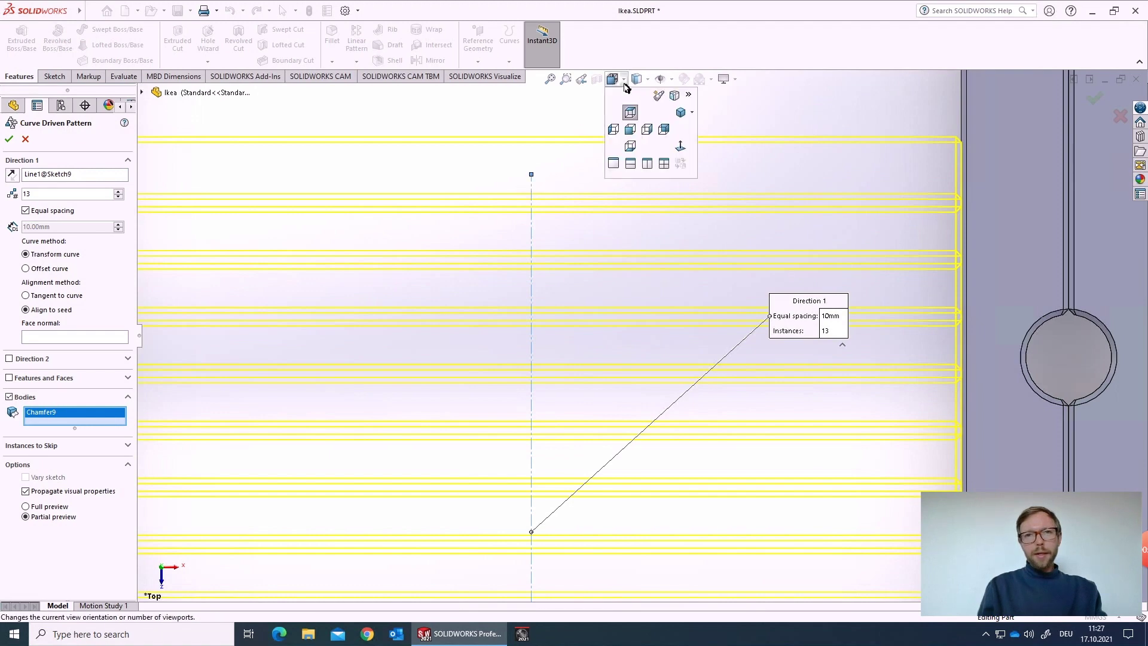
pyautogui.click(634, 130)
pyautogui.scroll(-5, 637, 327)
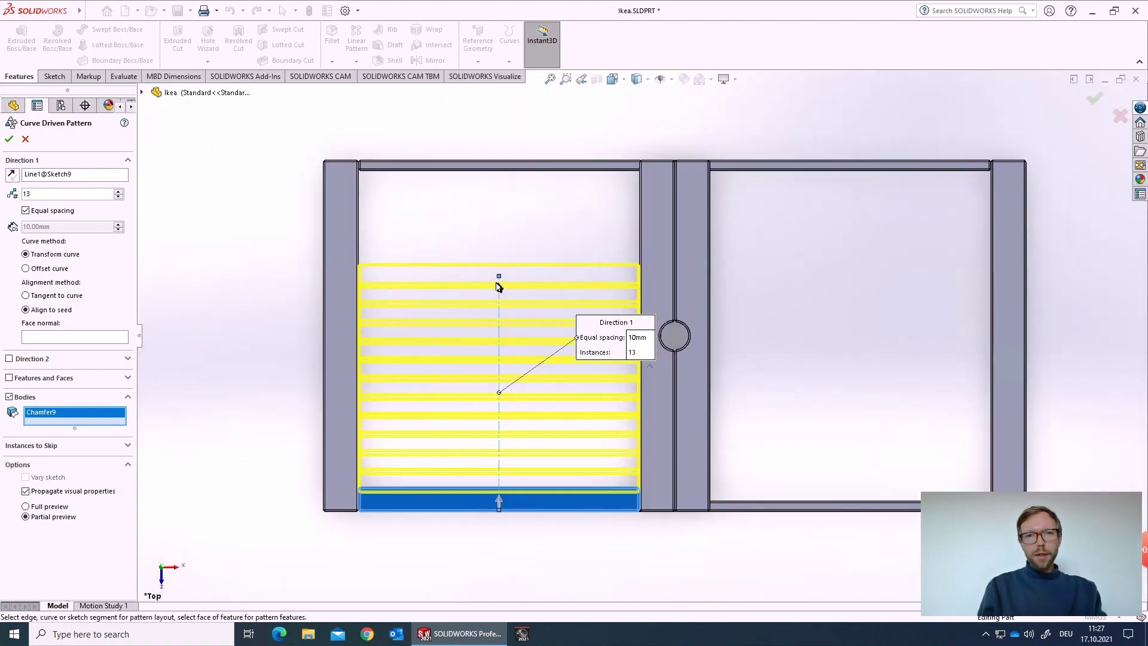
pyautogui.scroll(6, 656, 397)
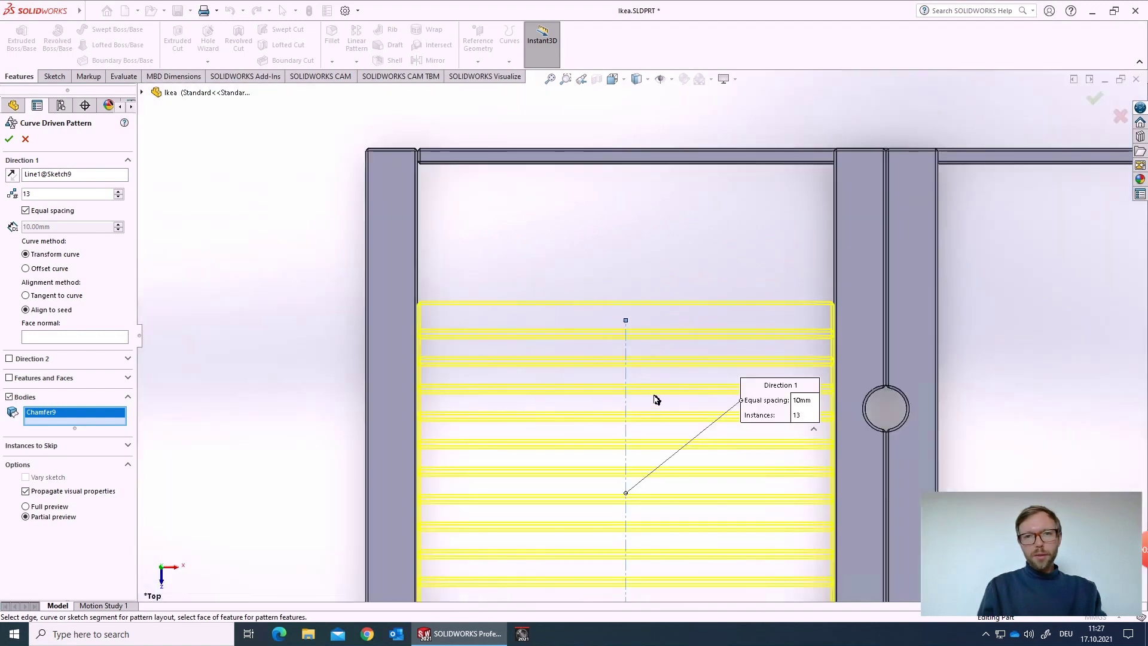
pyautogui.scroll(-2, 651, 461)
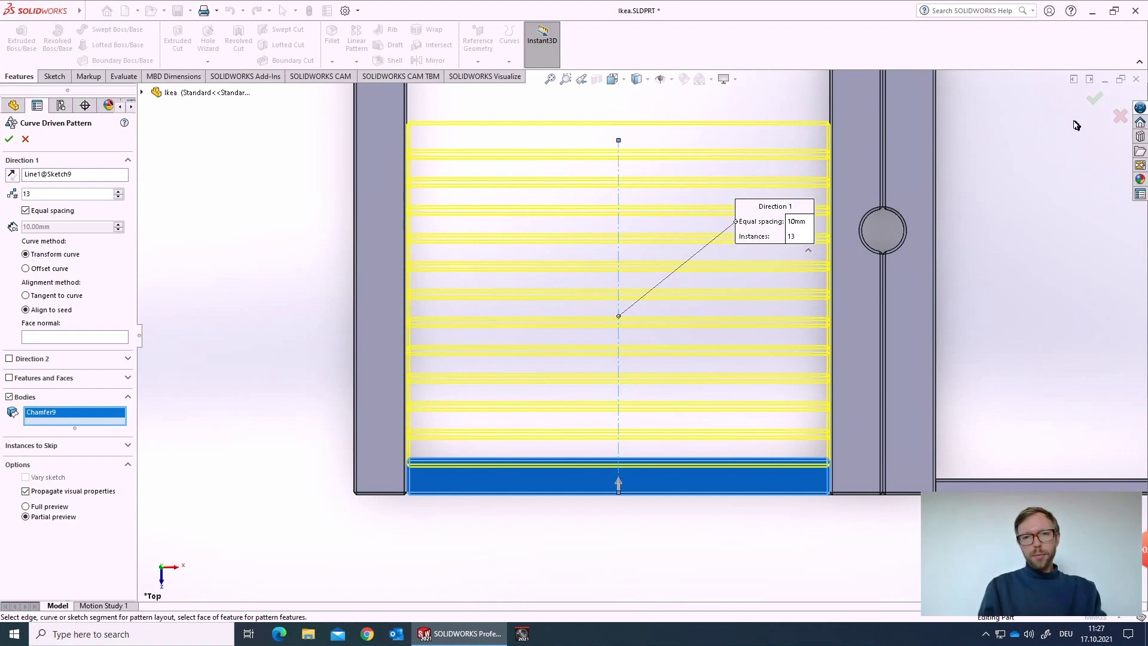
pyautogui.click(1121, 119)
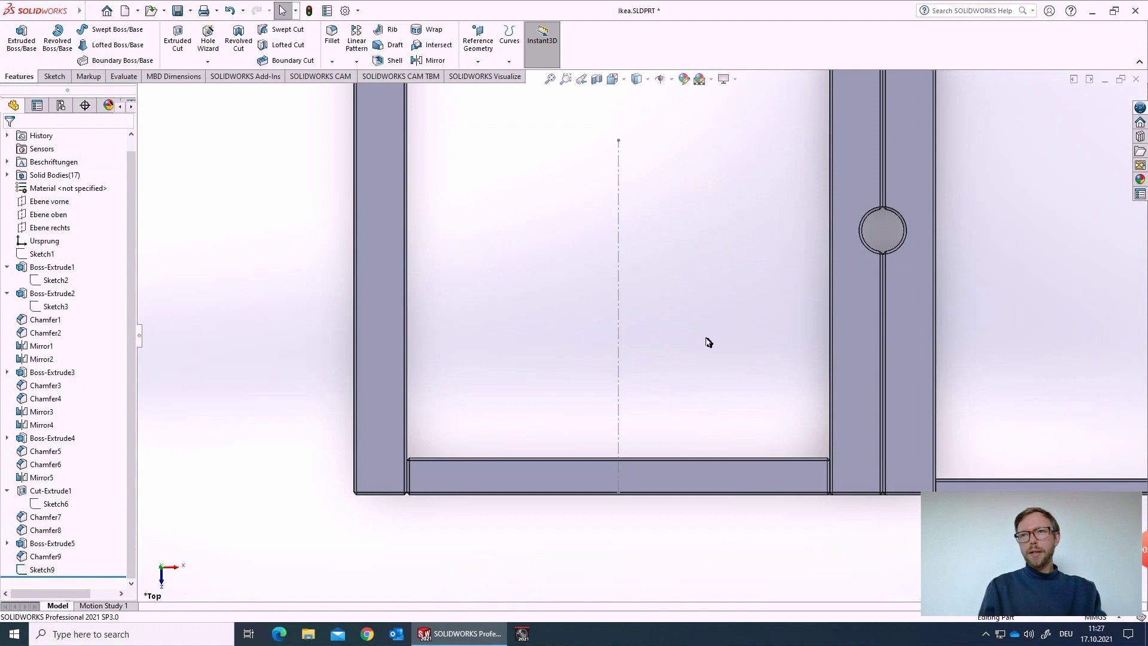
# - Reopen Sketch9, delete the midpoint relation at the slat's outer edge, and move the freed centerline end inward onto the slat
pyautogui.click(618, 389)
pyautogui.click(660, 329)
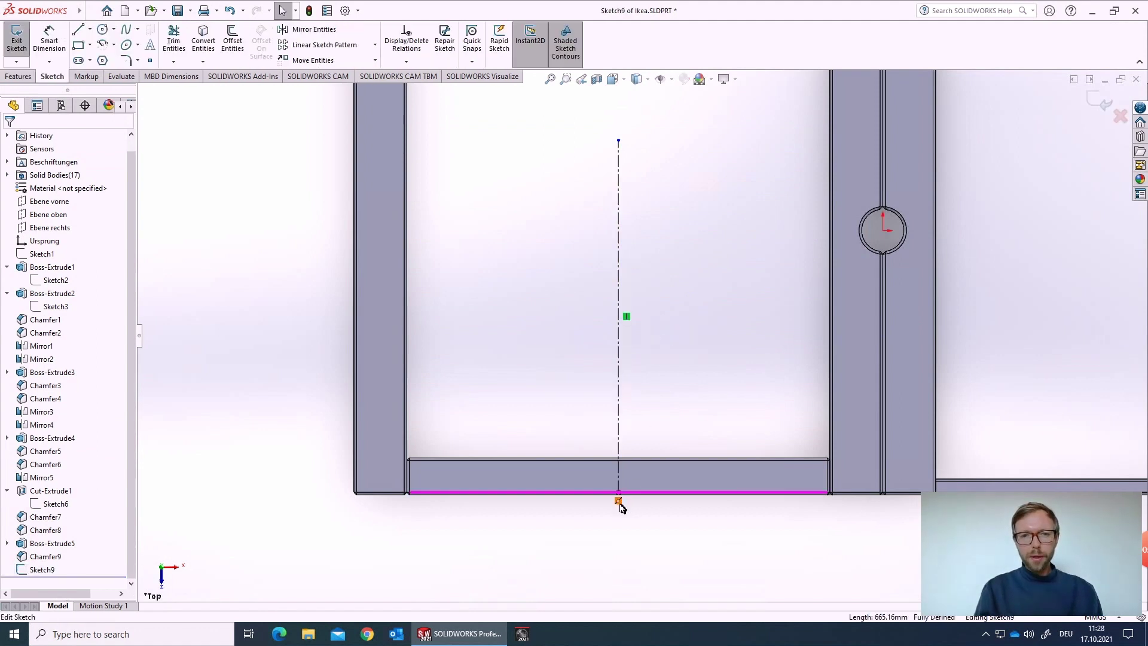
pyautogui.scroll(-2, 625, 509)
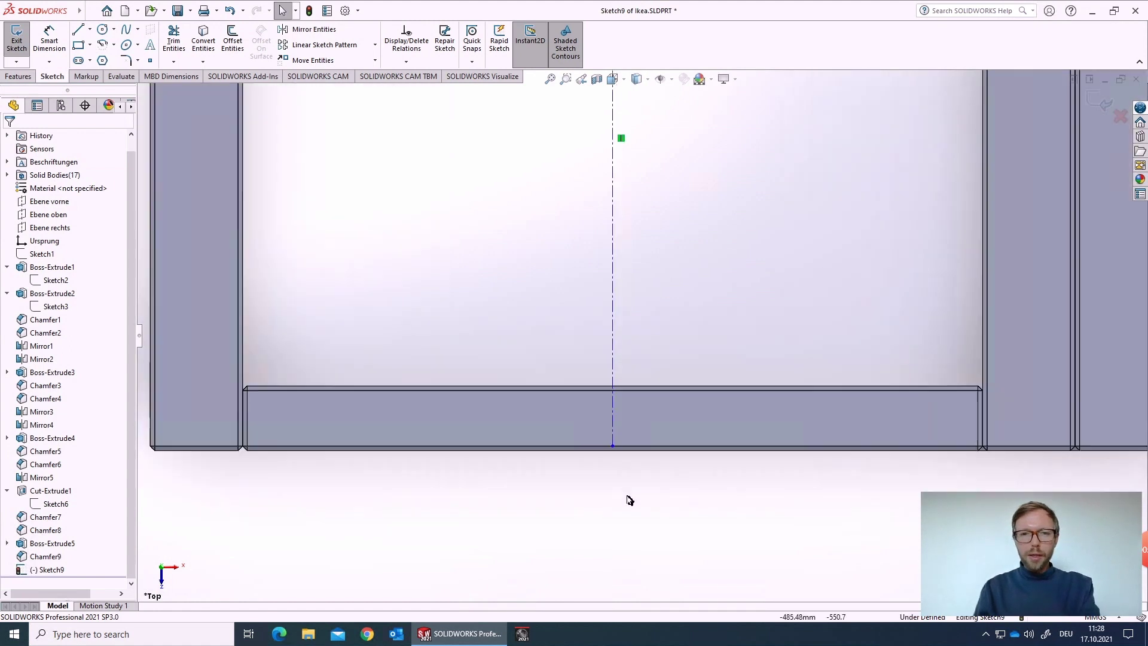
pyautogui.moveTo(613, 459); pyautogui.dragTo(622, 412)
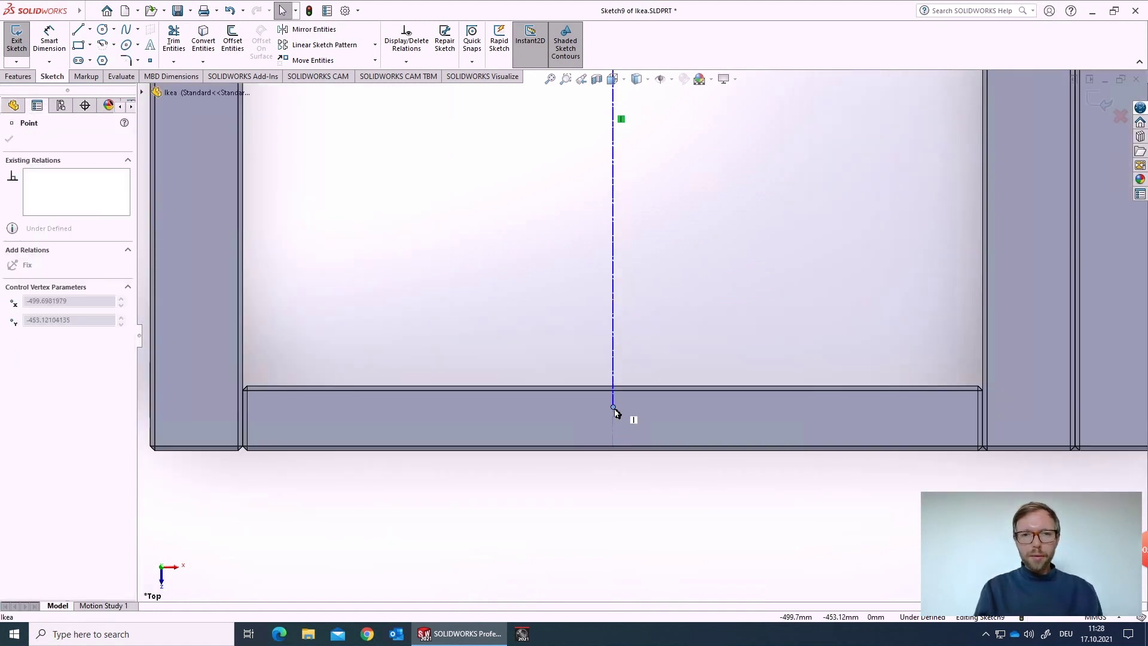
# - Stretch the vertical centerline's far end across the opening to just short of the opposite rail
pyautogui.scroll(3, 658, 251)
pyautogui.scroll(2, 666, 159)
pyautogui.scroll(-3, 626, 285)
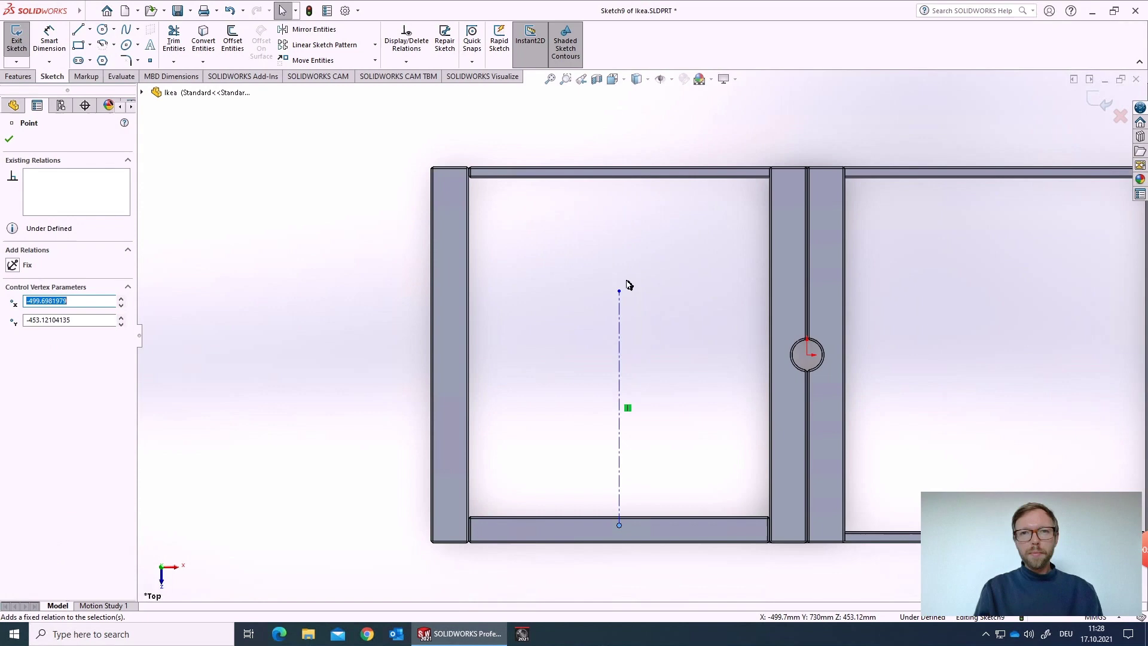
pyautogui.click(621, 203)
pyautogui.moveTo(622, 204); pyautogui.dragTo(617, 184)
pyautogui.scroll(-3, 649, 556)
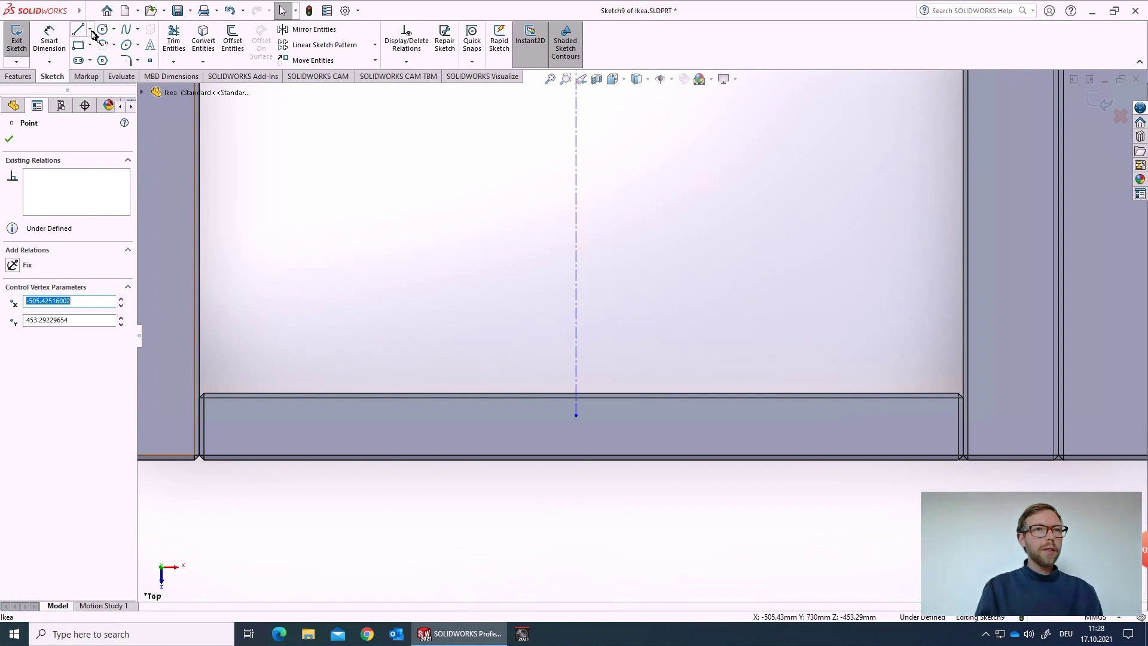
pyautogui.click(91, 30)
pyautogui.click(98, 56)
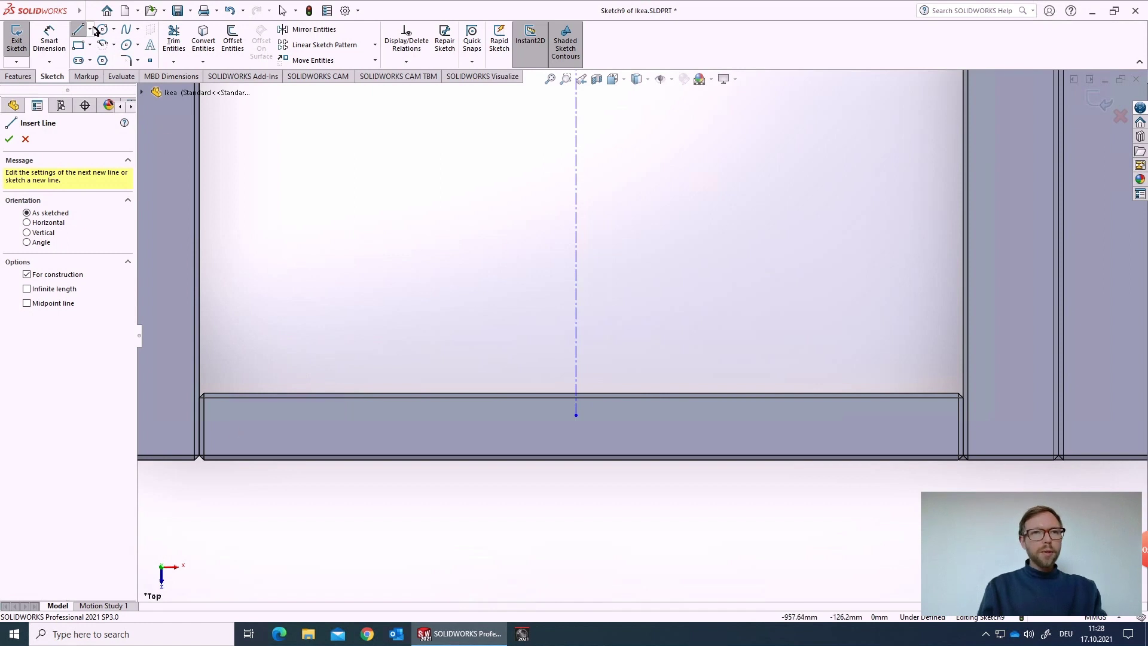
pyautogui.click(91, 30)
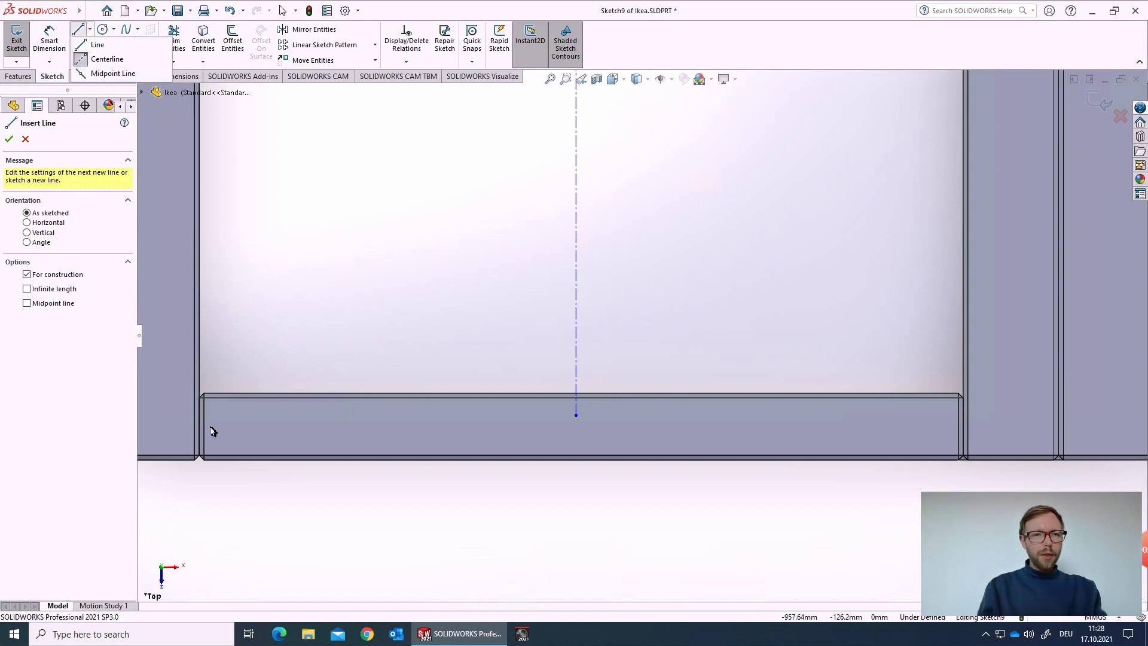
pyautogui.click(243, 365)
pyautogui.press('Escape')
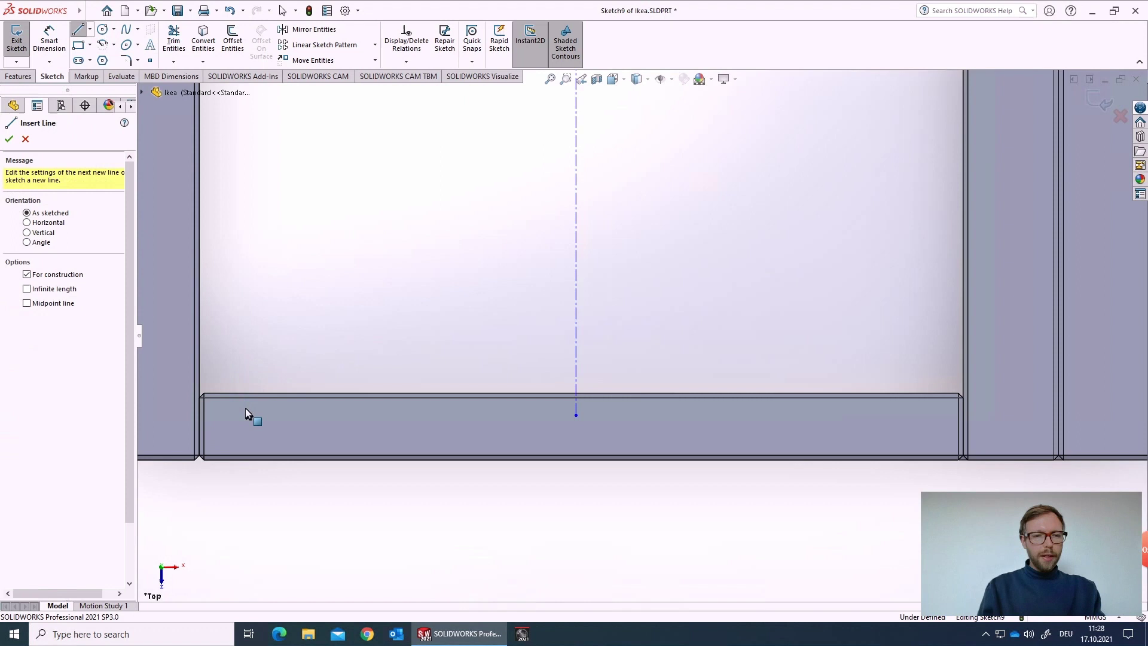
pyautogui.press('Escape')
# - Sketch a horizontal centerline about 790 mm long along the slat, joining the midpoints of its two short edges
pyautogui.click(90, 29)
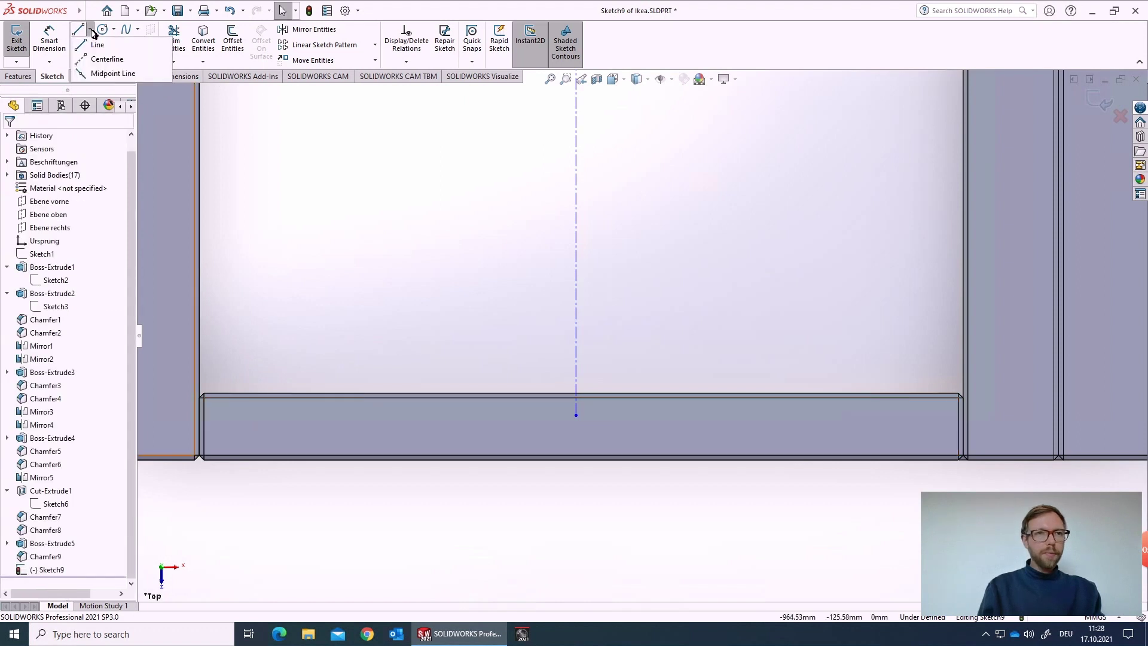
pyautogui.click(91, 60)
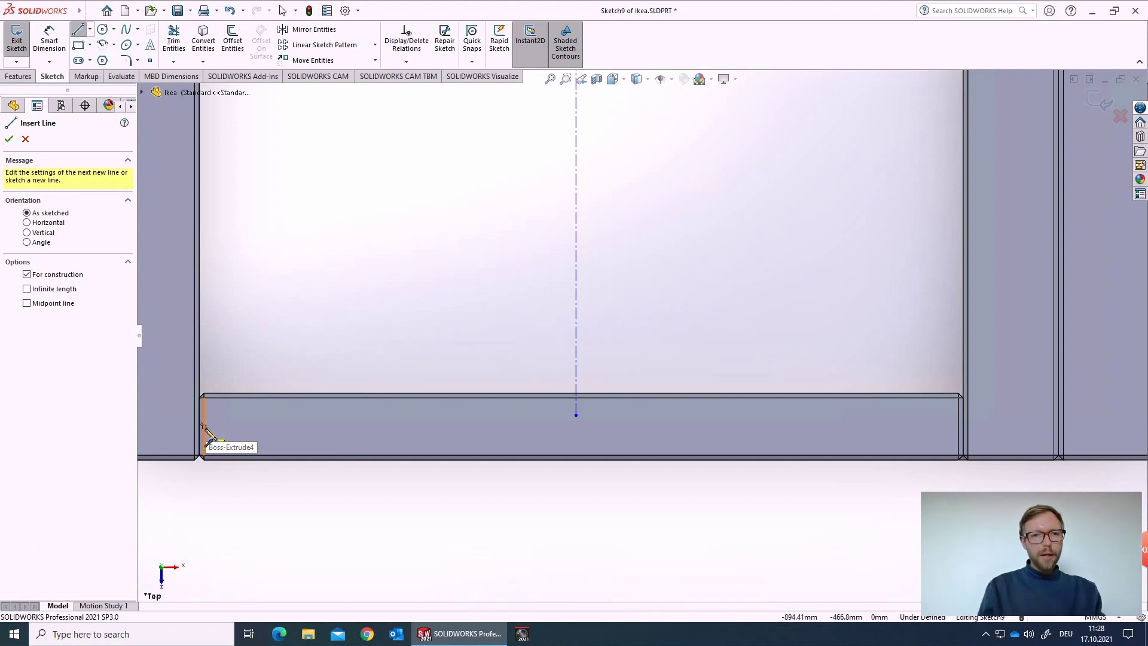
pyautogui.click(204, 427)
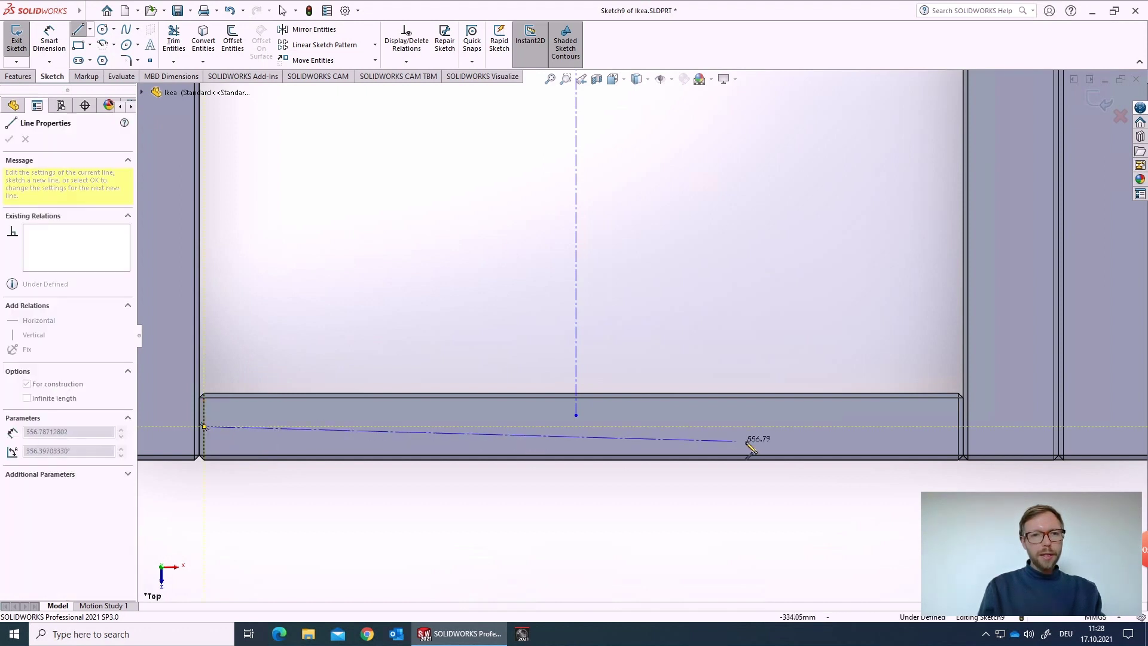
pyautogui.click(959, 427)
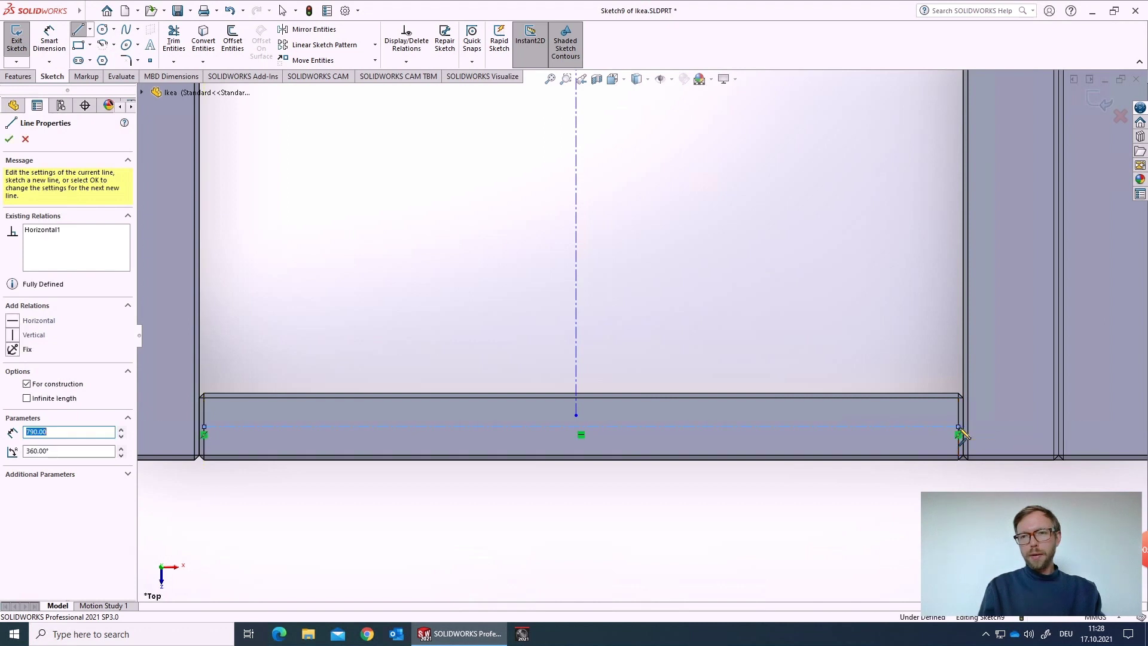
pyautogui.press('Escape')
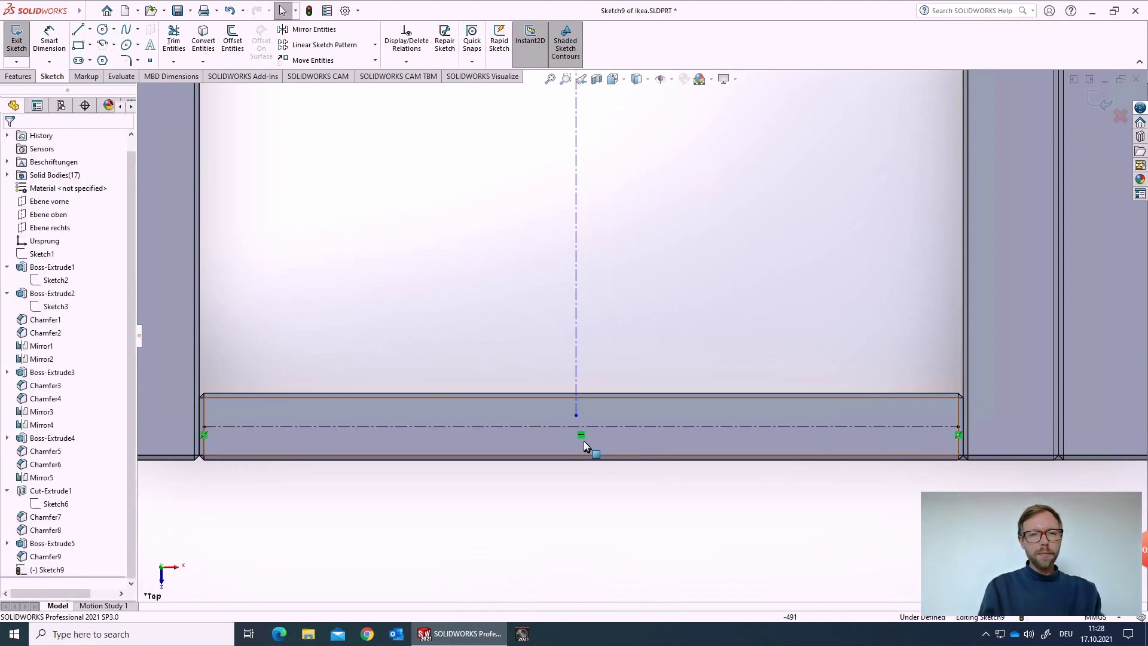
# - Attach the vertical centerline's slat-side end to the midpoint of the horizontal centerline
pyautogui.scroll(-3, 586, 419)
pyautogui.moveTo(581, 374); pyautogui.dragTo(591, 399)
pyautogui.click(610, 320)
pyautogui.click(491, 280)
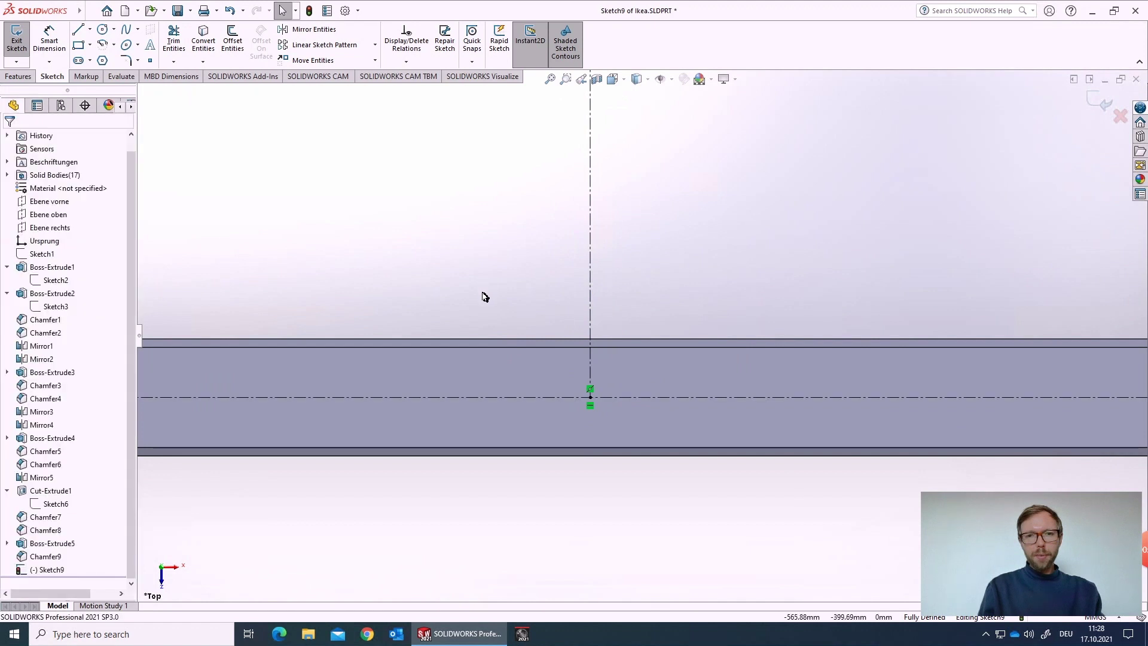
pyautogui.scroll(5, 639, 332)
pyautogui.scroll(-1, 697, 299)
pyautogui.scroll(-3, 644, 364)
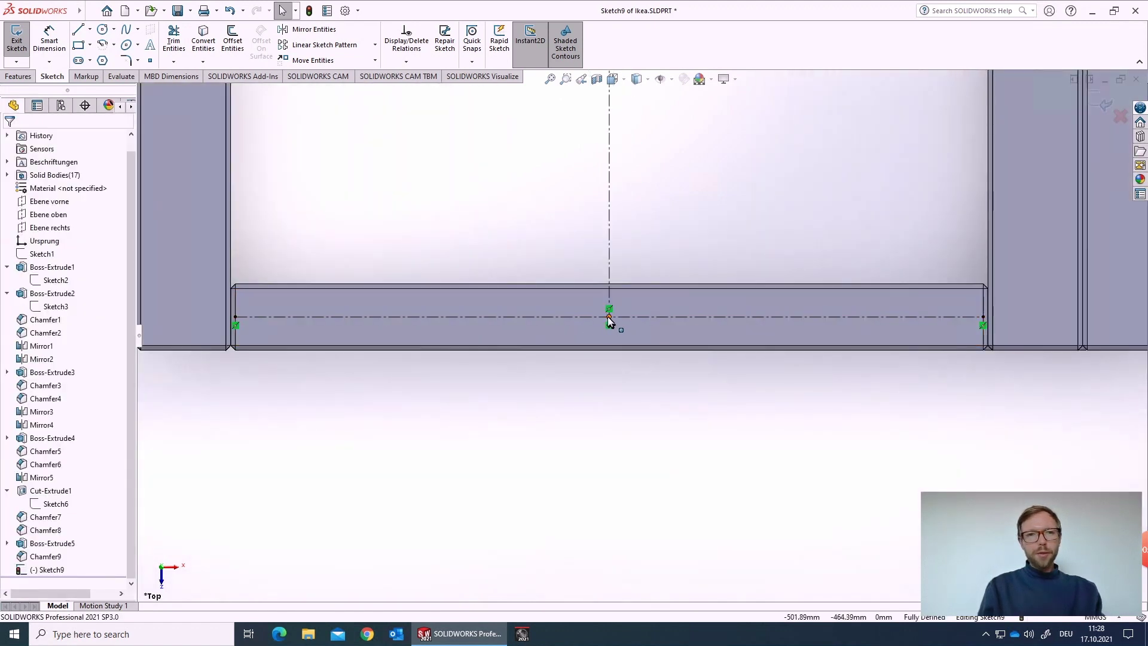
pyautogui.scroll(4, 656, 213)
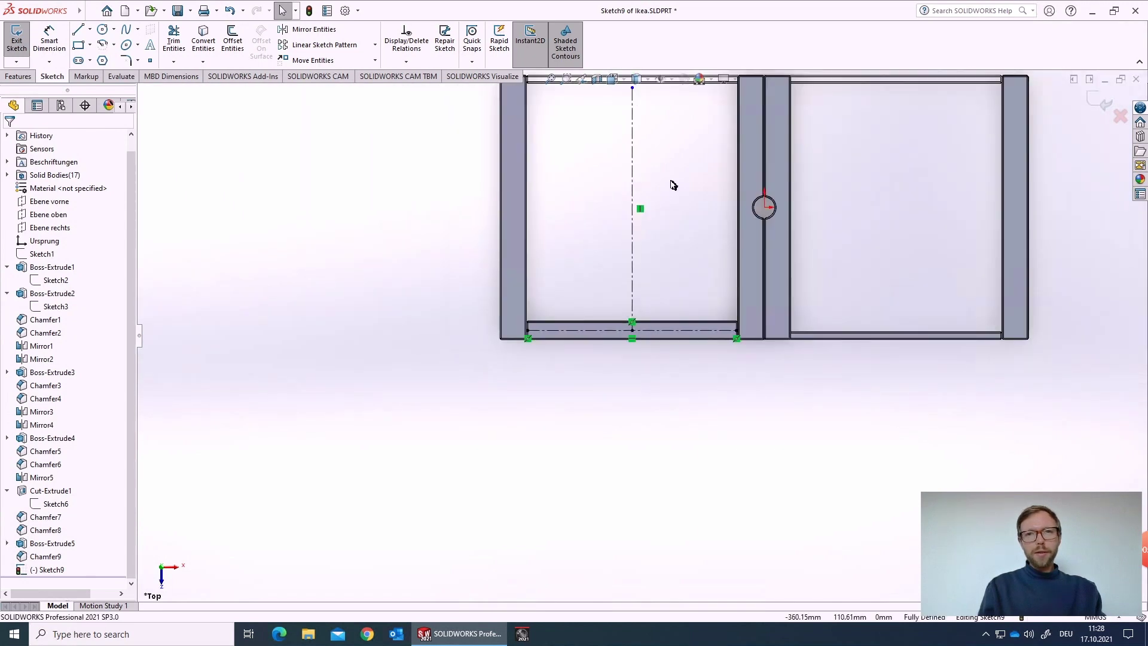
pyautogui.scroll(-5, 643, 121)
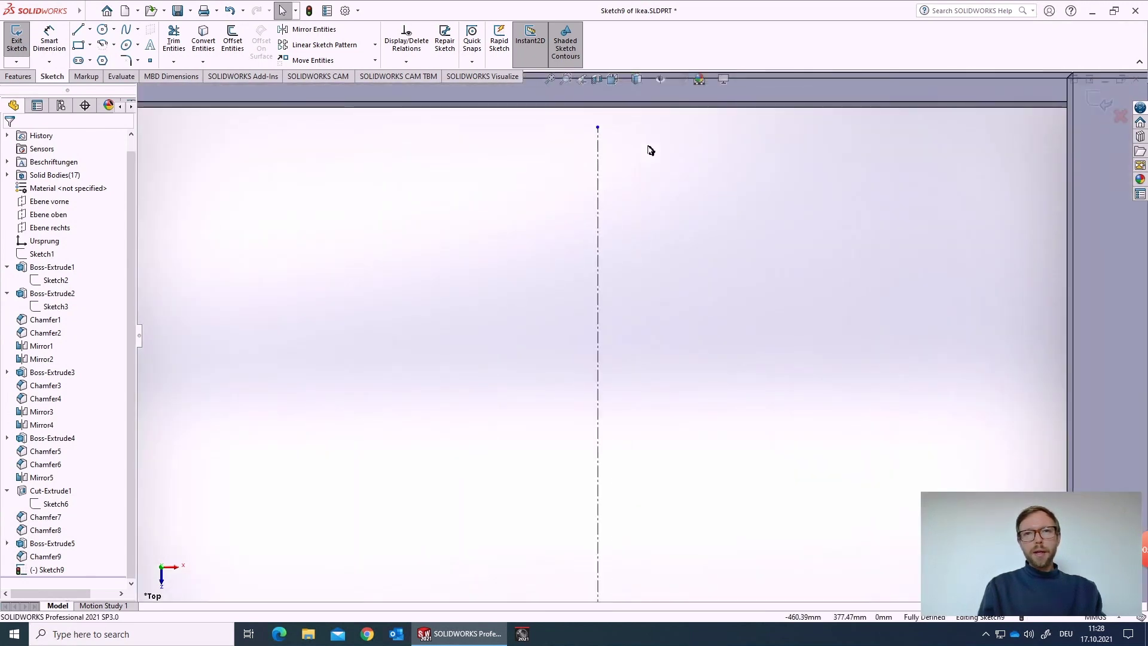
# - Pull the vertical centerline's free far end slightly farther inward from the opposite rail
pyautogui.scroll(-1, 636, 162)
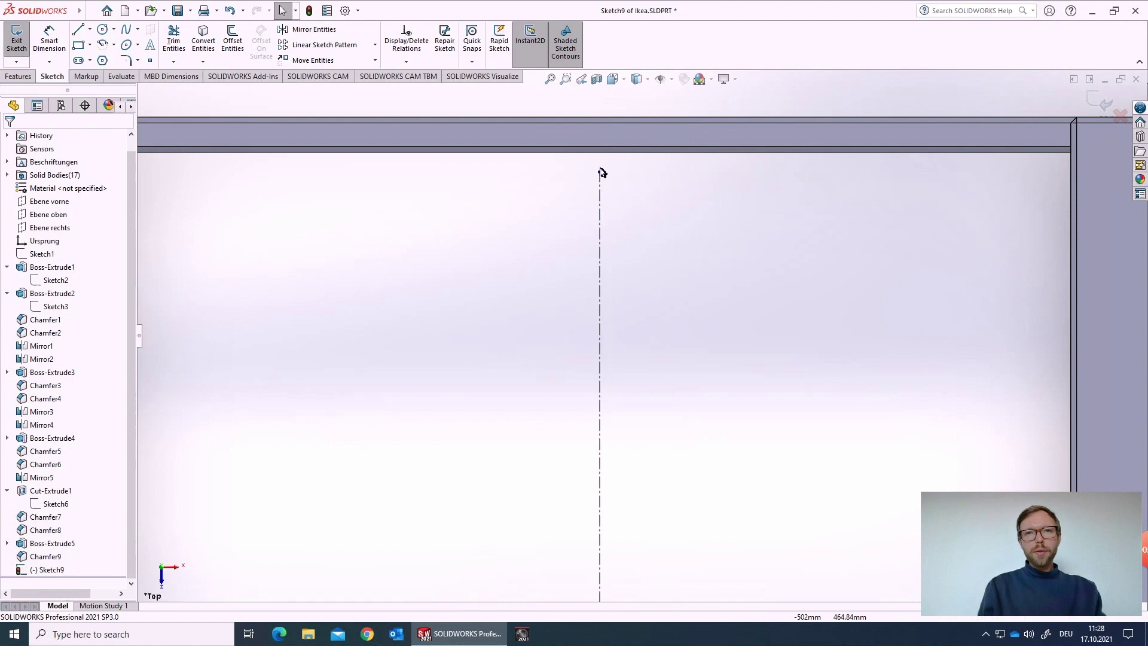
pyautogui.moveTo(600, 173)
pyautogui.mouseDown()
pyautogui.moveTo(601, 224)
pyautogui.moveTo(600, 182)
pyautogui.mouseUp()
pyautogui.scroll(5, 665, 431)
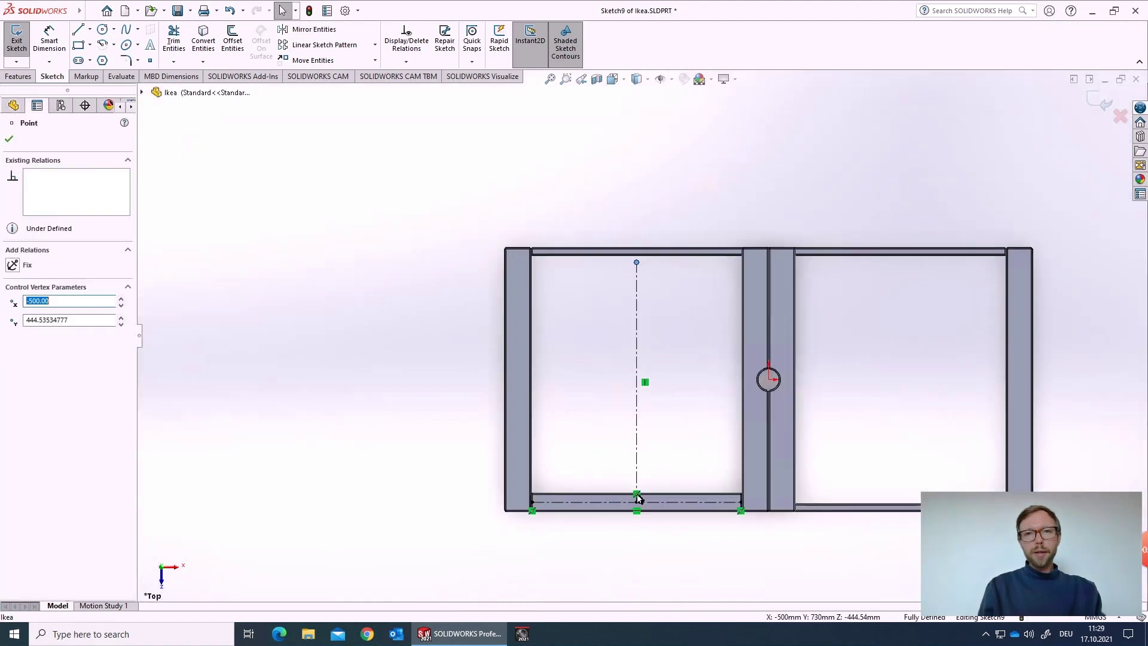
# - Sketch a vertical centerline about 35 mm long from the midpoint of the slat's horizontal centerline to the slat's outer edge
pyautogui.scroll(-5, 639, 515)
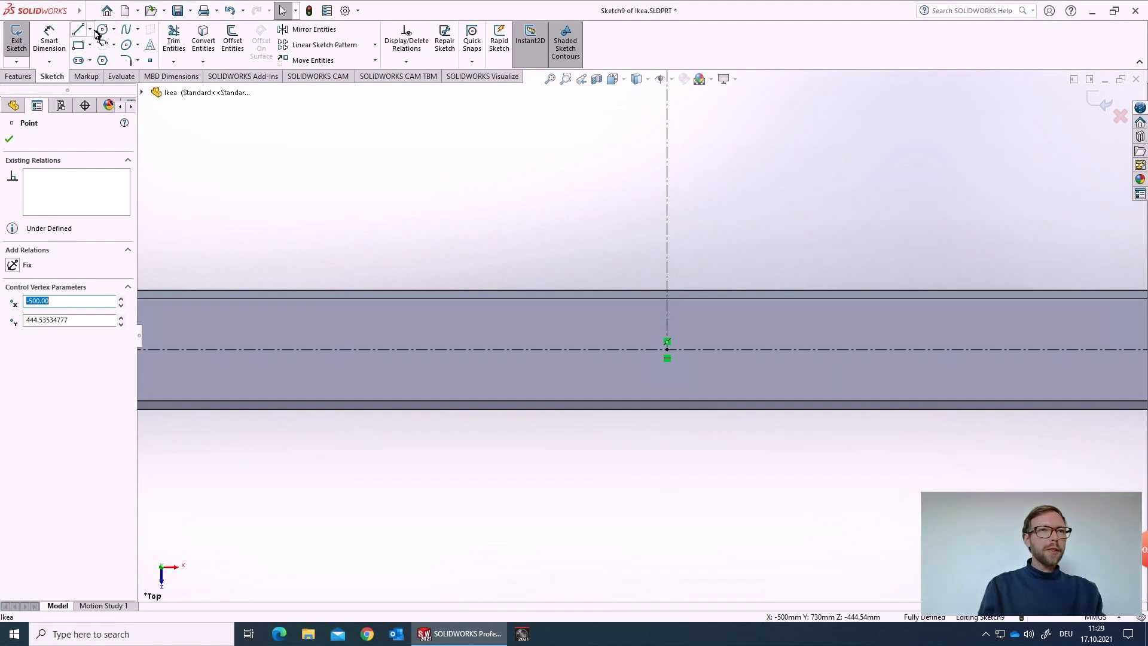
pyautogui.click(89, 29)
pyautogui.click(104, 56)
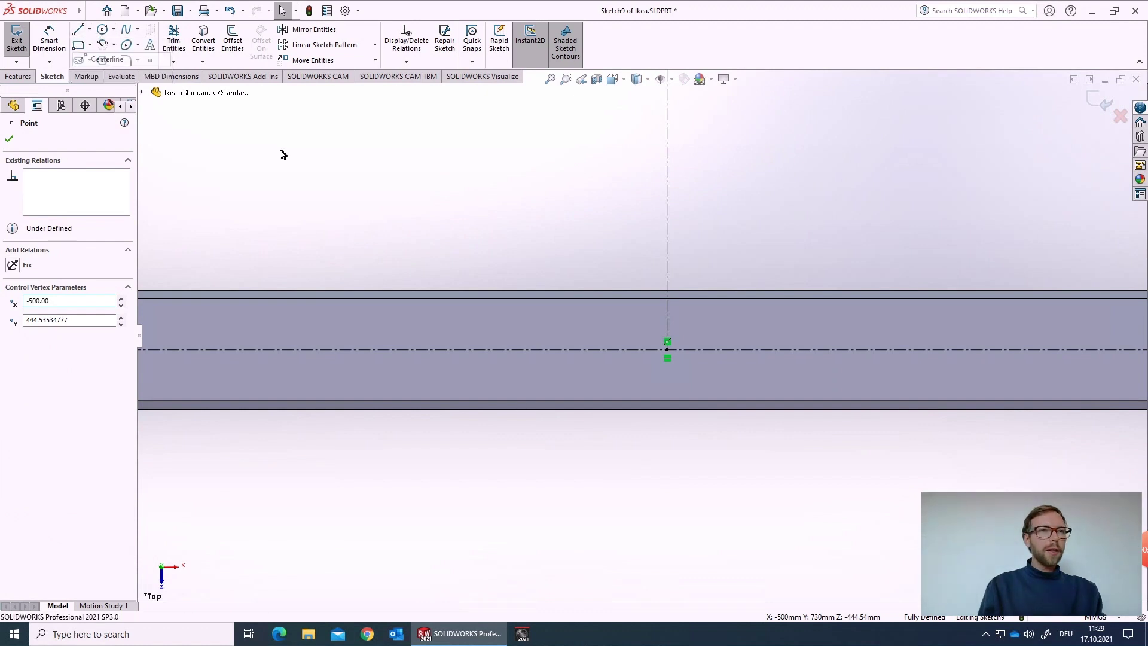
pyautogui.click(668, 349)
pyautogui.click(668, 410)
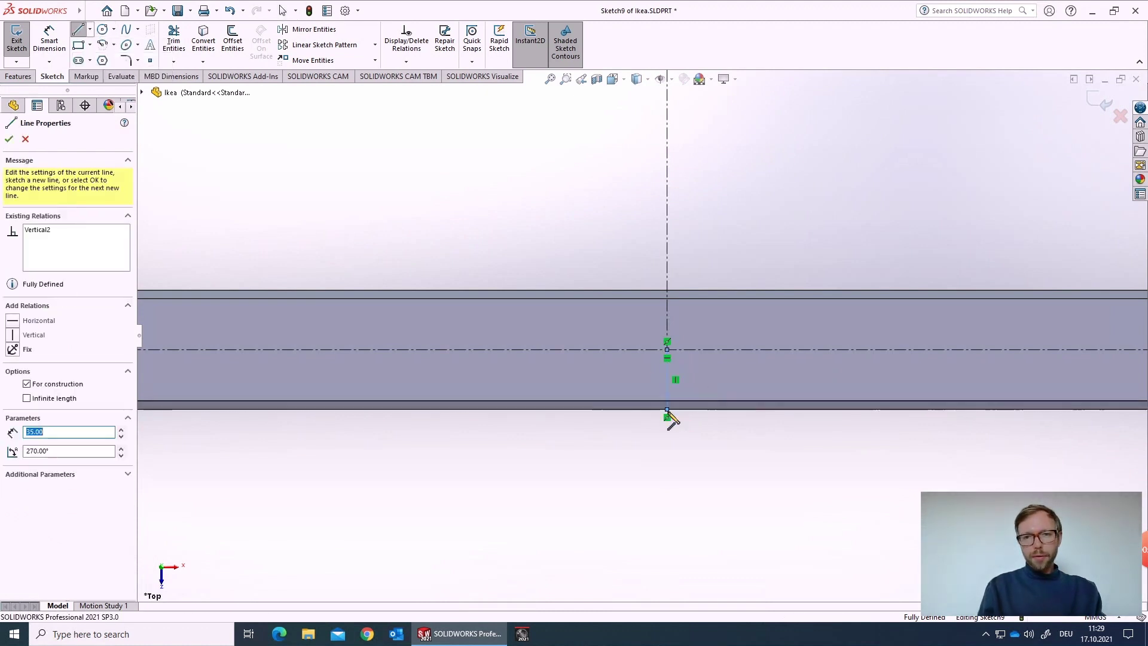
pyautogui.press('Escape')
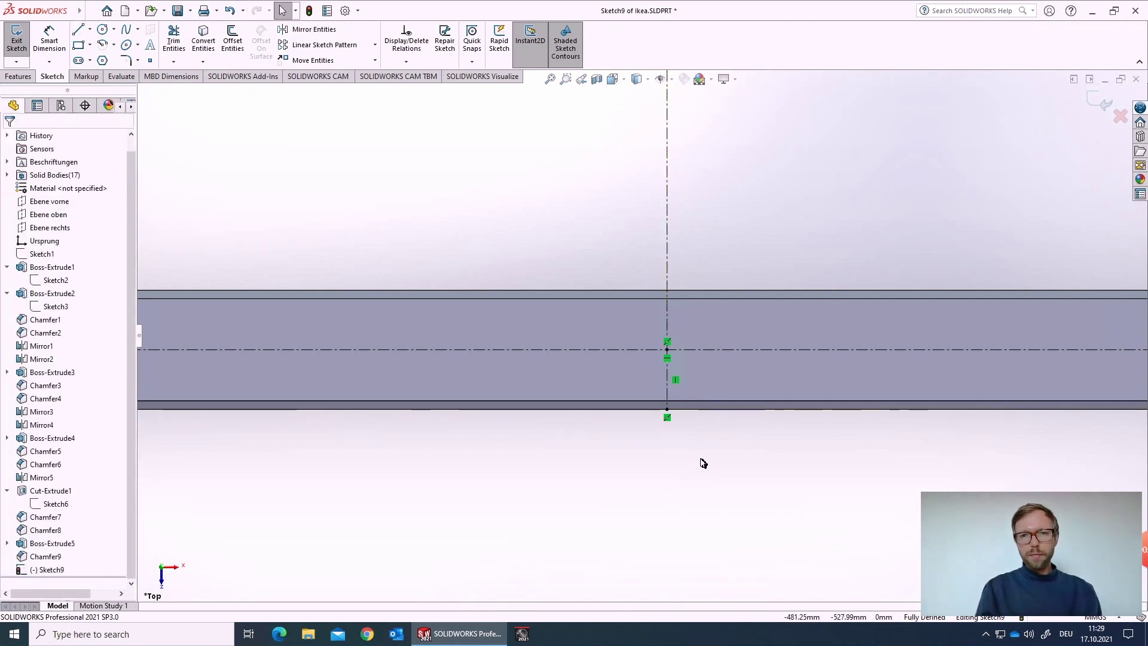
# - Sketch a vertical centerline about 55 mm long from the long centerline's far end to the opposite rail's outer edge
pyautogui.scroll(5, 697, 269)
pyautogui.scroll(-6, 655, 264)
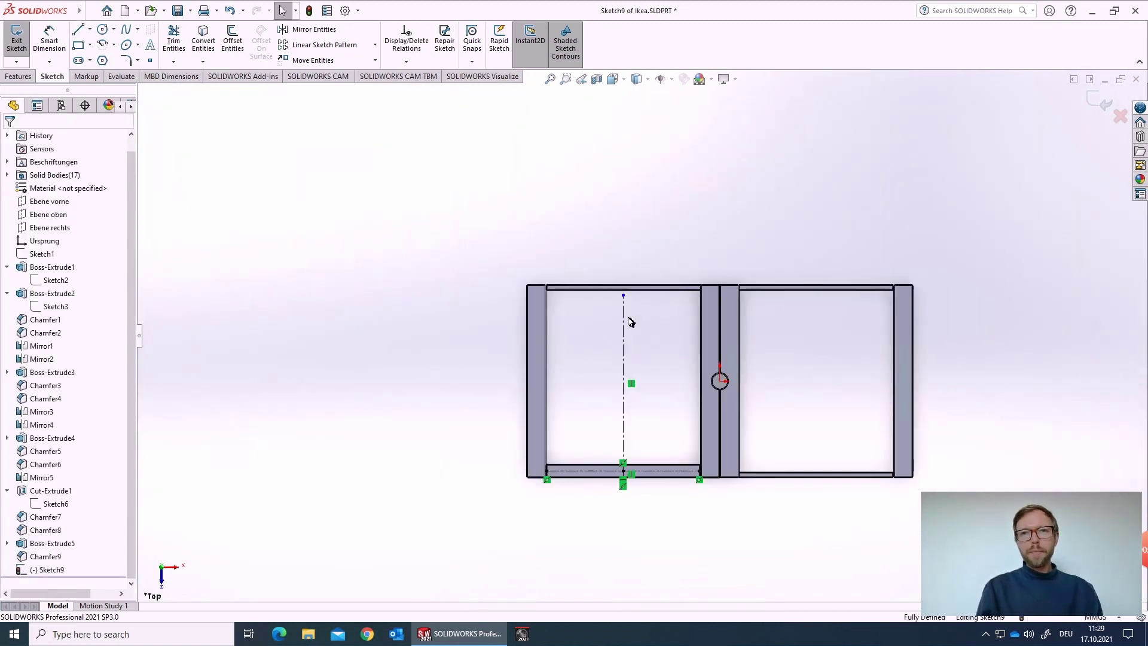
pyautogui.scroll(-3, 628, 173)
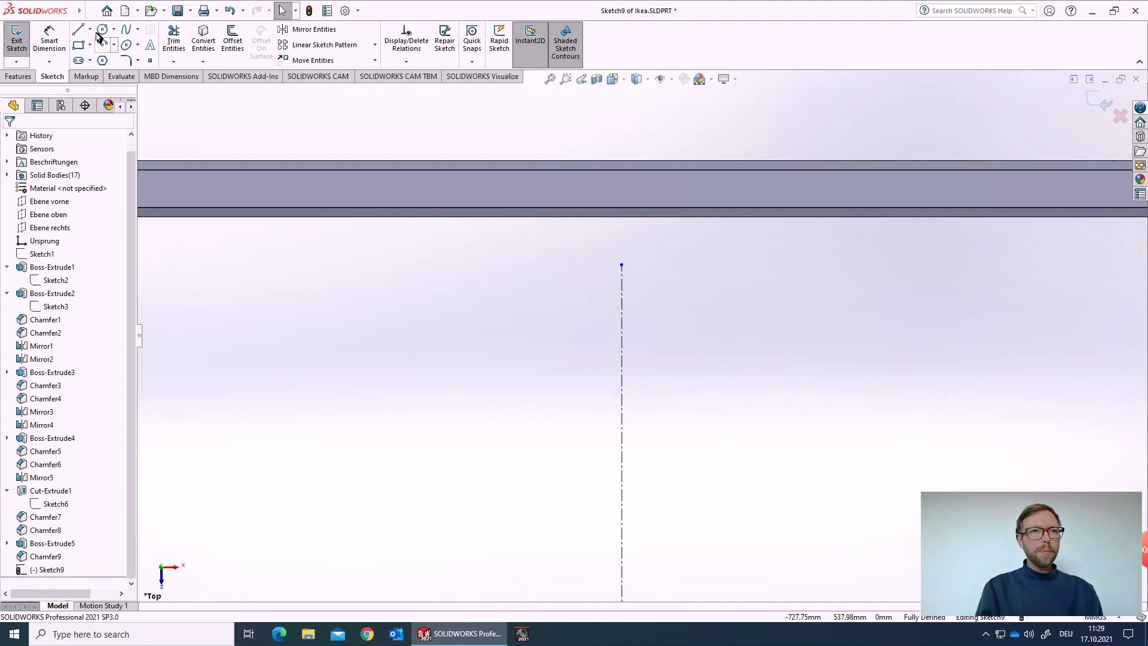
pyautogui.click(91, 29)
pyautogui.click(105, 59)
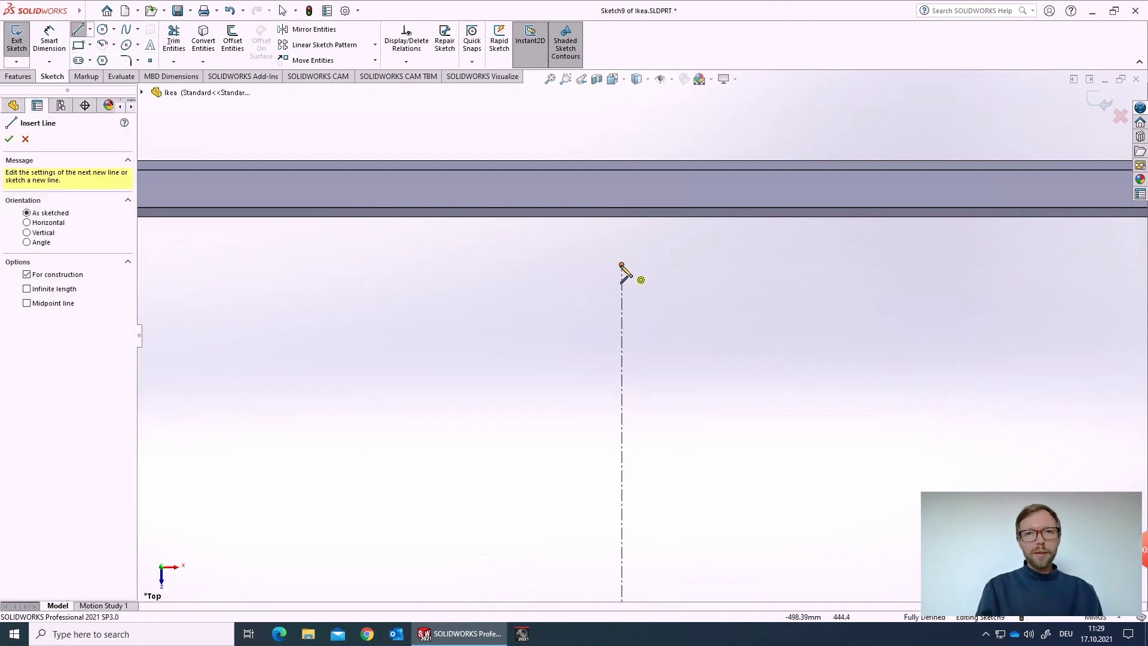
pyautogui.click(622, 264)
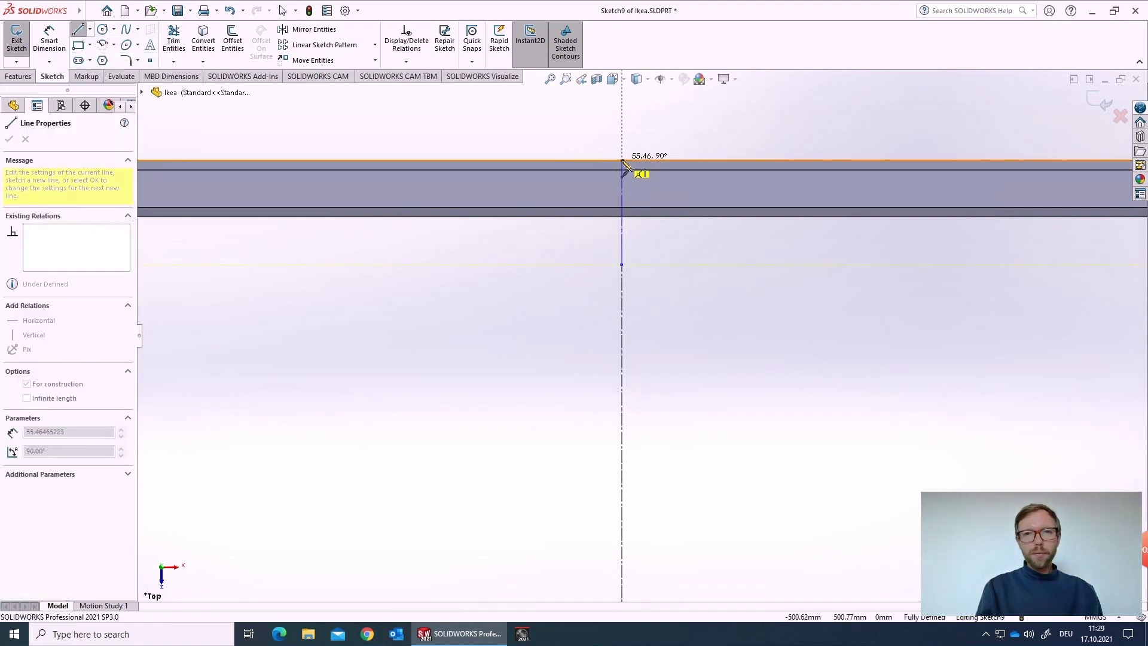
pyautogui.click(622, 161)
pyautogui.press('Escape')
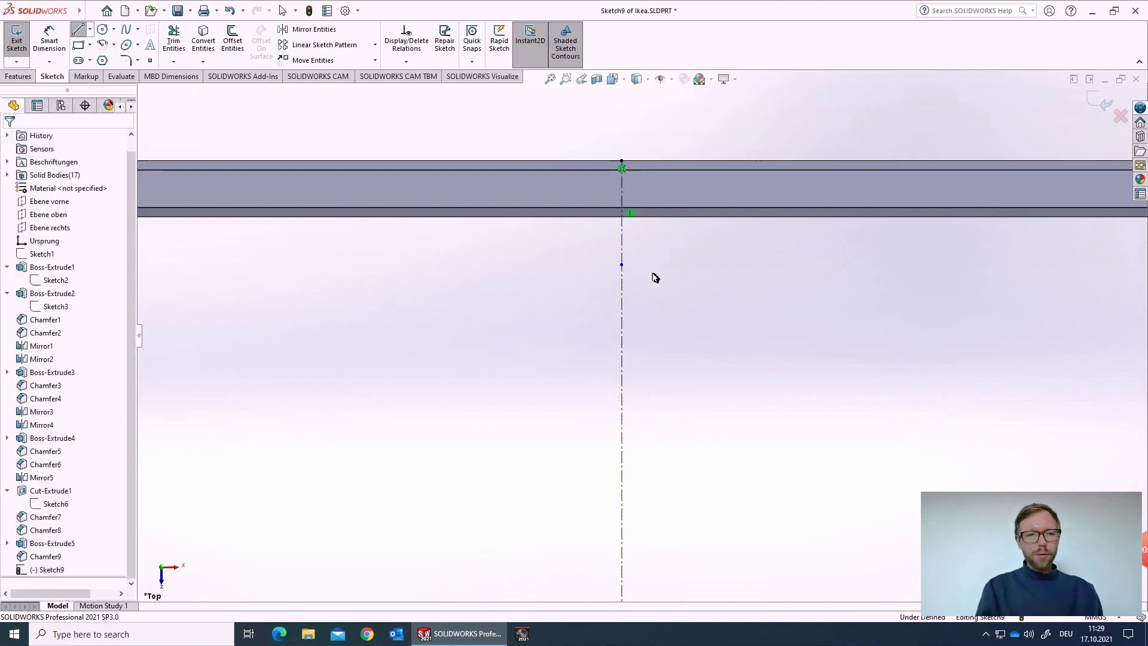
# - Move the shared far end farther into the opening and make the two short vertical centerlines equal in length
pyautogui.moveTo(622, 265); pyautogui.dragTo(628, 334)
pyautogui.hotkey('ctrl', 'z')
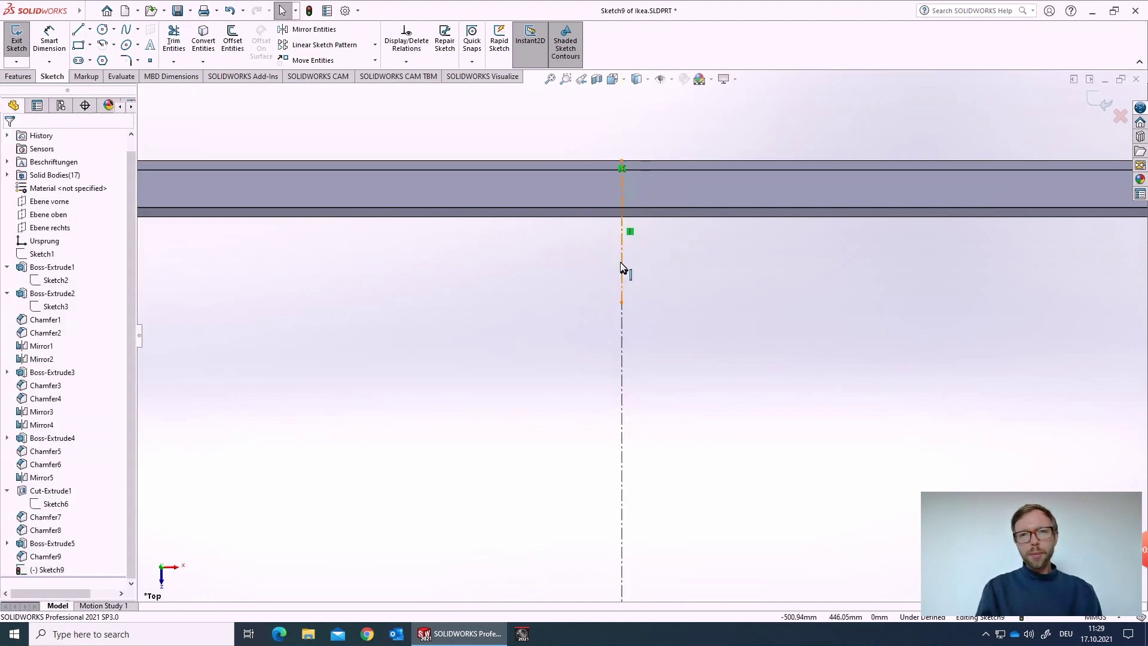
pyautogui.click(622, 267)
pyautogui.scroll(4, 702, 368)
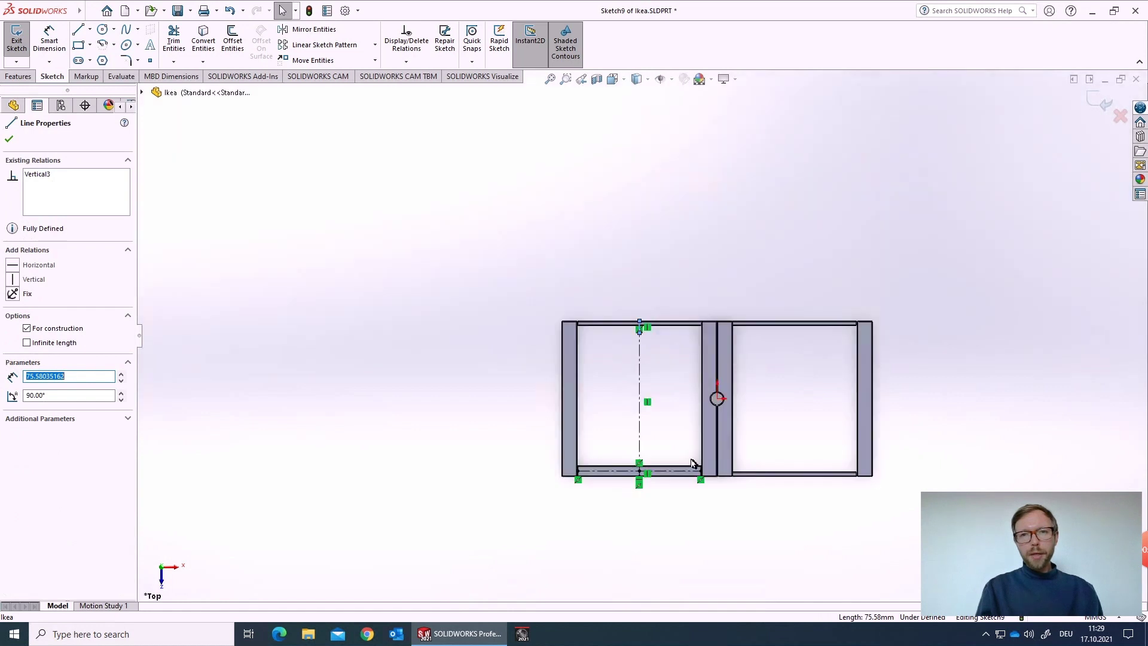
pyautogui.scroll(-6, 634, 444)
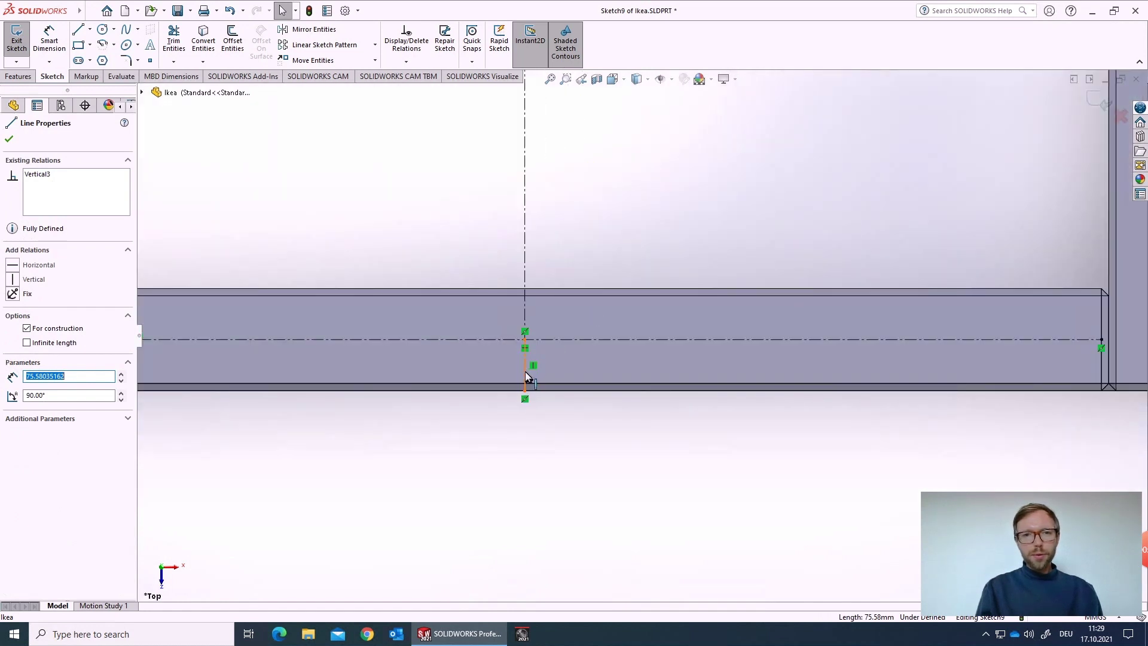
pyautogui.keyDown('ctrl'); pyautogui.click(526, 372); pyautogui.keyUp('ctrl')
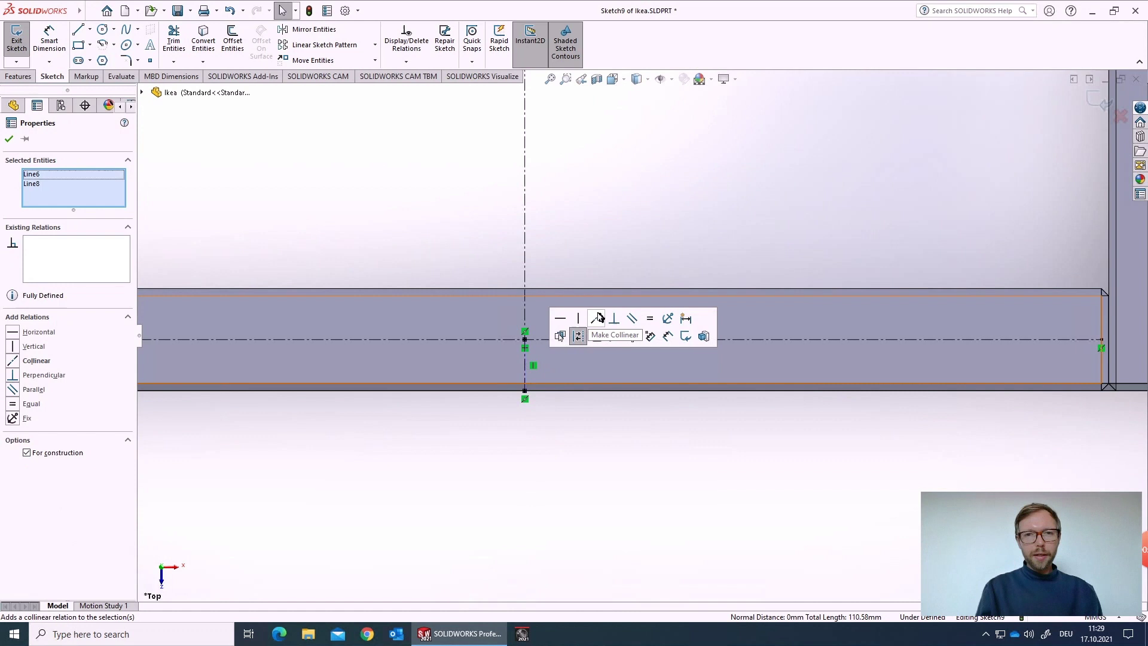
pyautogui.click(652, 323)
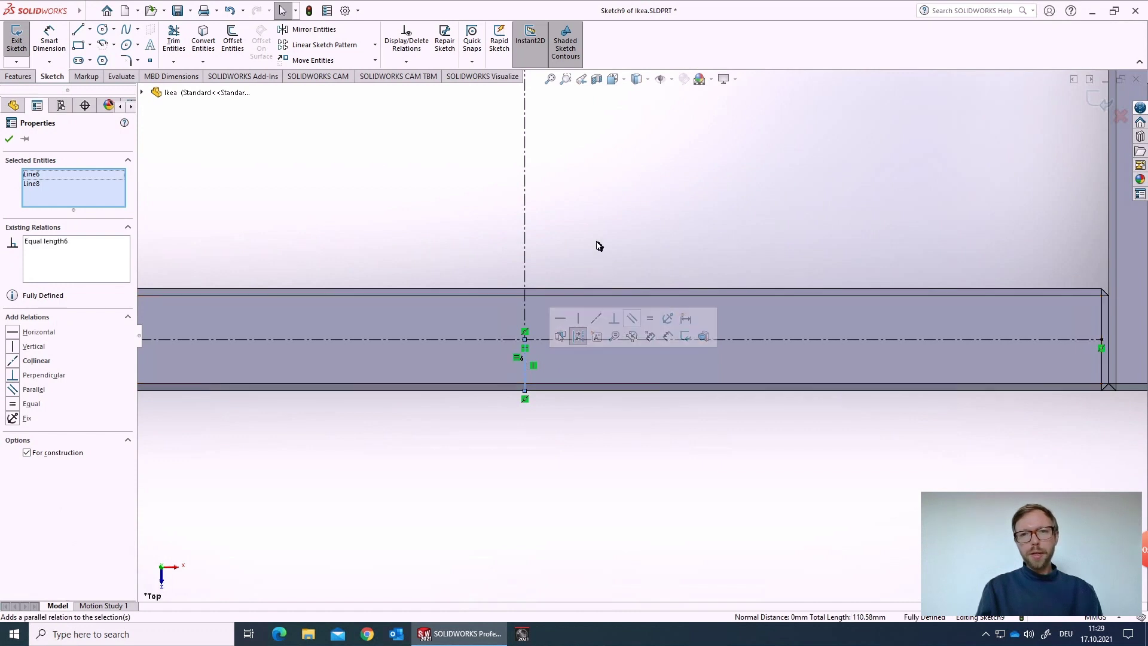
pyautogui.click(601, 232)
# - Try to move the long vertical centerline's far end near the opposite rail to test whether it is fixed
pyautogui.scroll(5, 608, 197)
pyautogui.scroll(-3, 634, 180)
pyautogui.scroll(3, 618, 174)
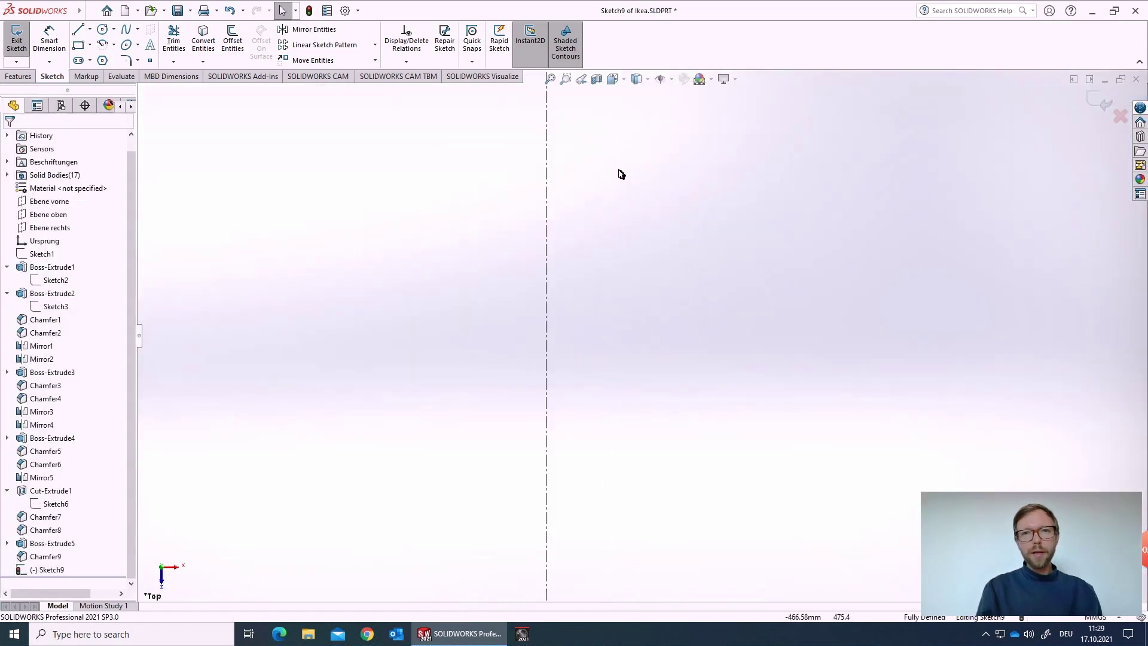
pyautogui.scroll(-5, 605, 169)
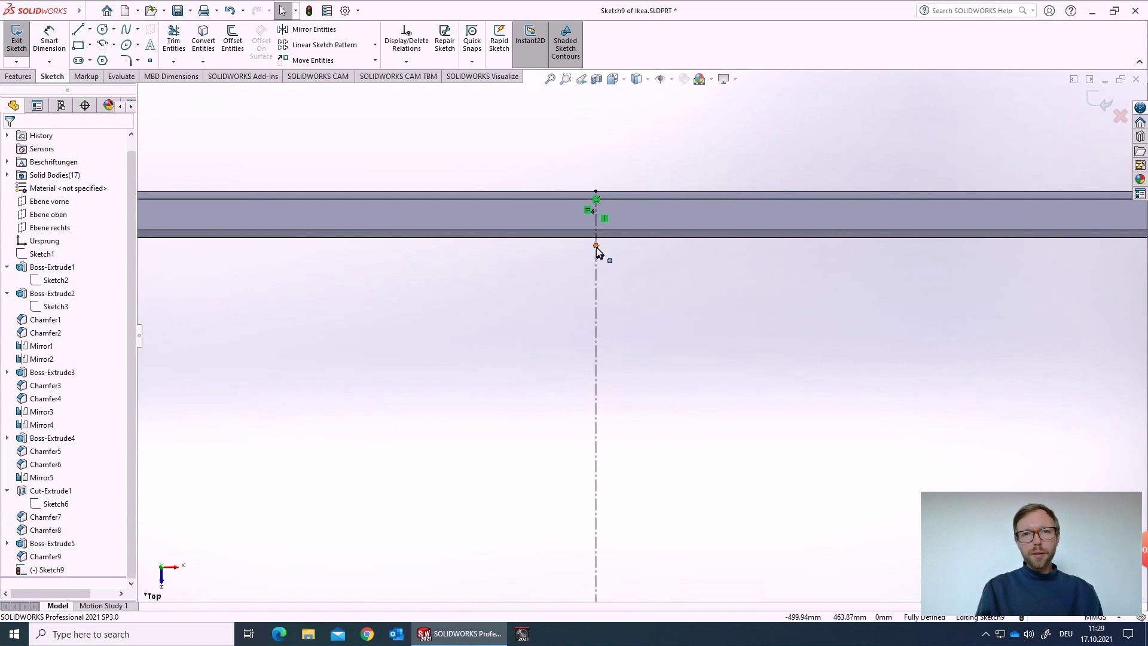
pyautogui.click(596, 246)
pyautogui.click(625, 315)
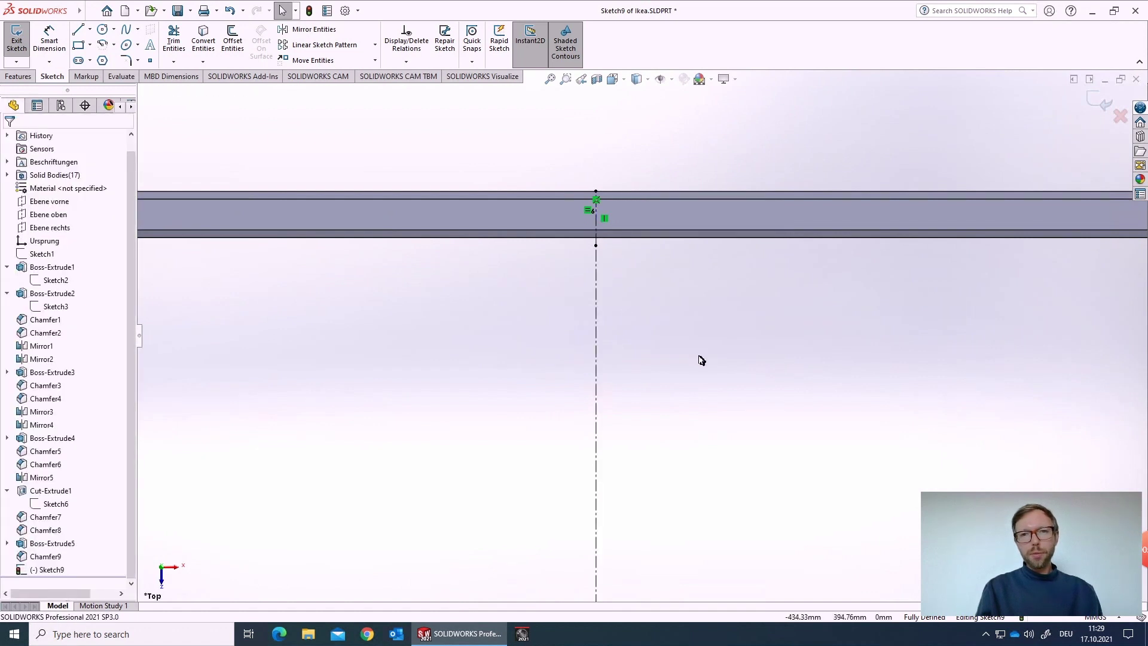
# - Examine the long vertical centerline's length and how its two ends are anchored at the slat and the opposite rail
pyautogui.scroll(5, 685, 369)
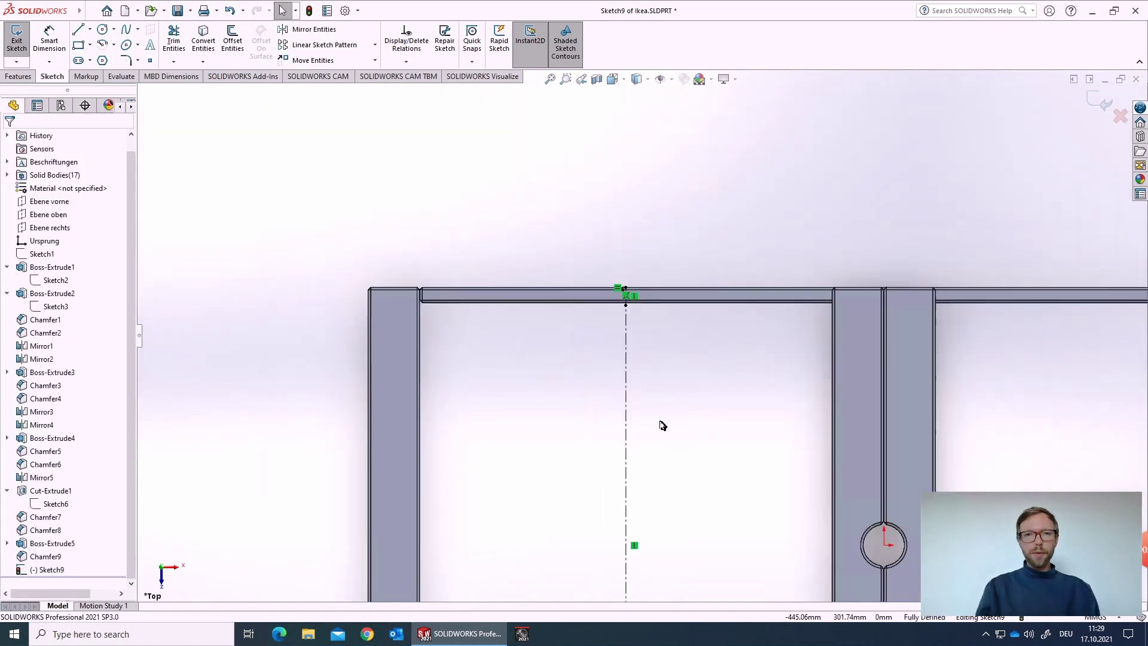
pyautogui.scroll(-2, 655, 486)
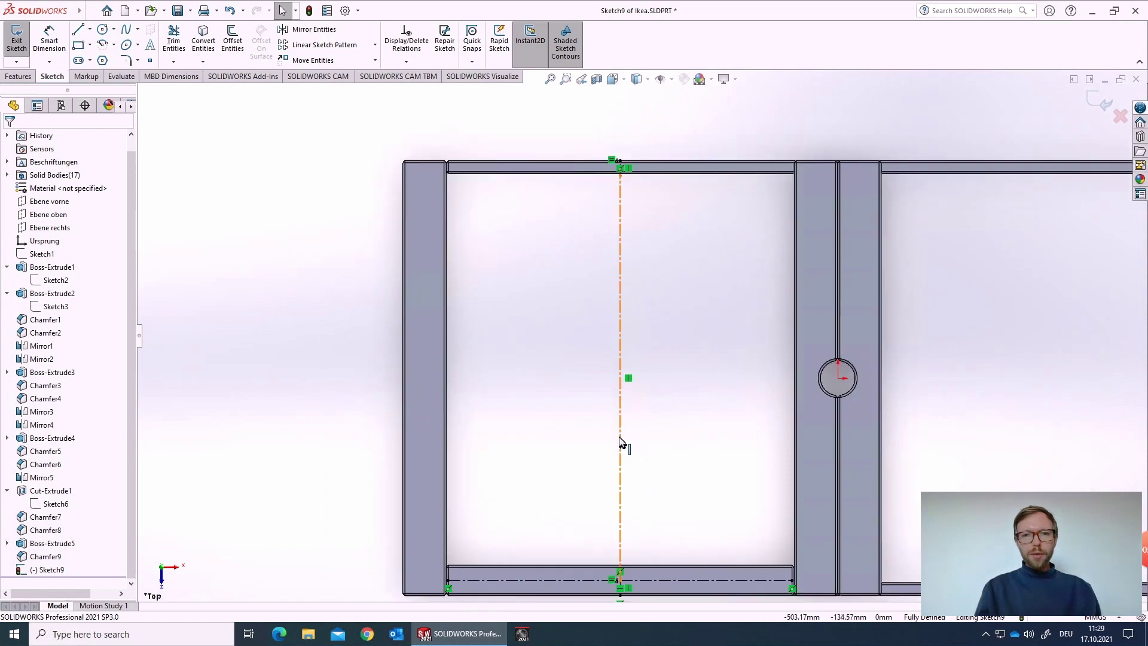
pyautogui.click(621, 443)
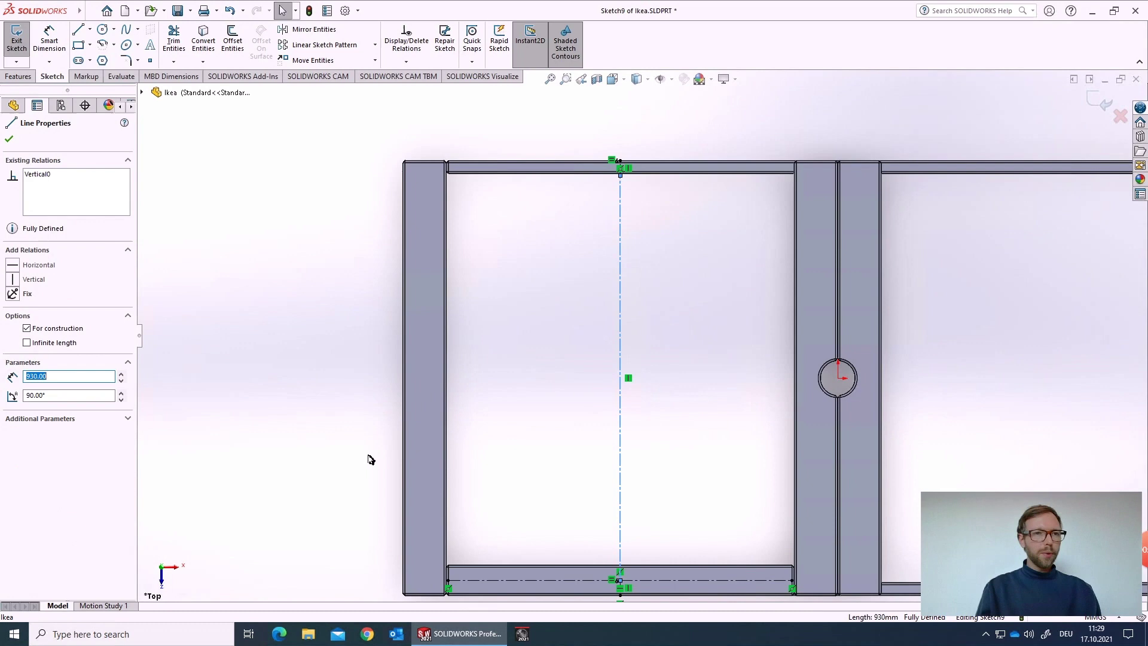
pyautogui.scroll(1, 561, 534)
pyautogui.scroll(-3, 616, 476)
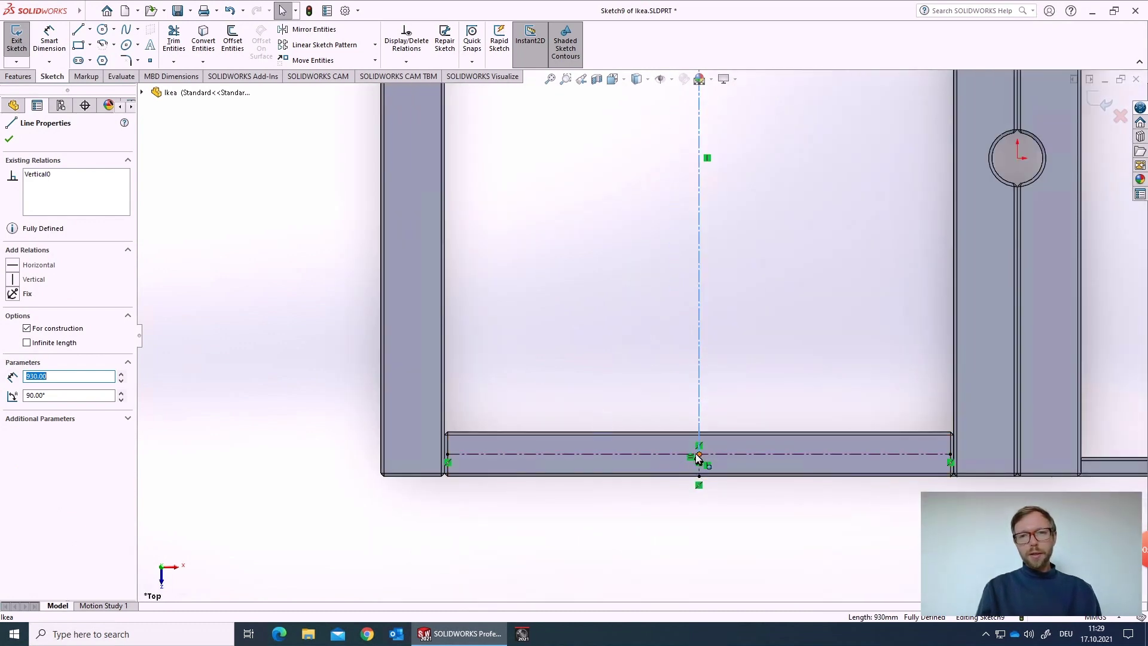
pyautogui.scroll(5, 710, 343)
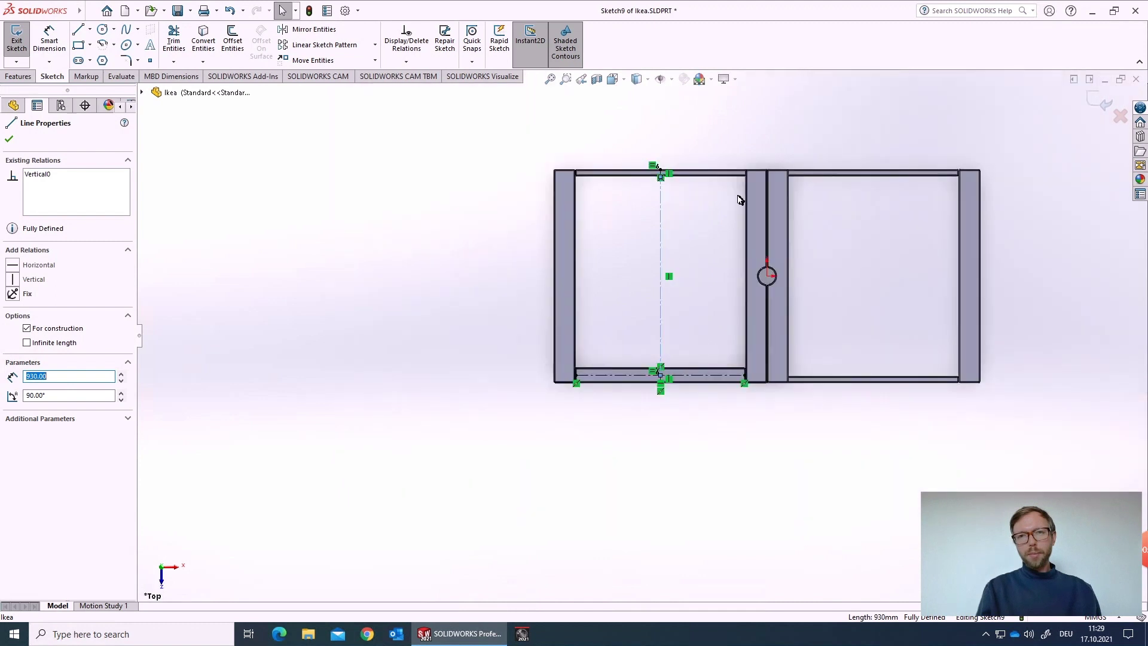
pyautogui.scroll(-1, 646, 187)
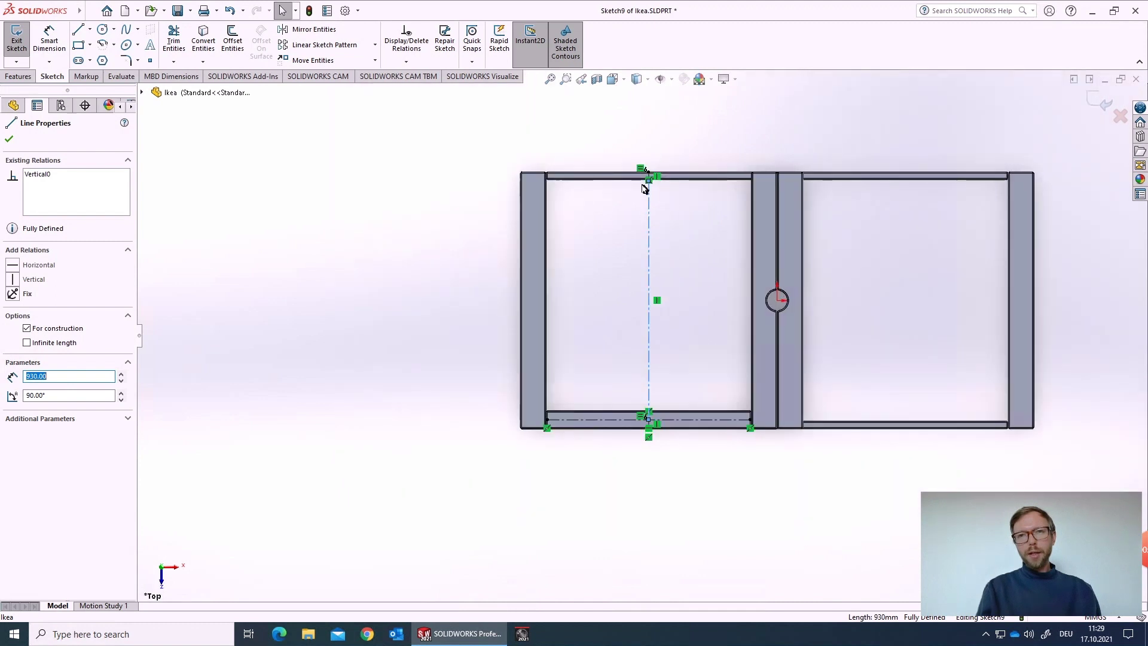
pyautogui.click(390, 307)
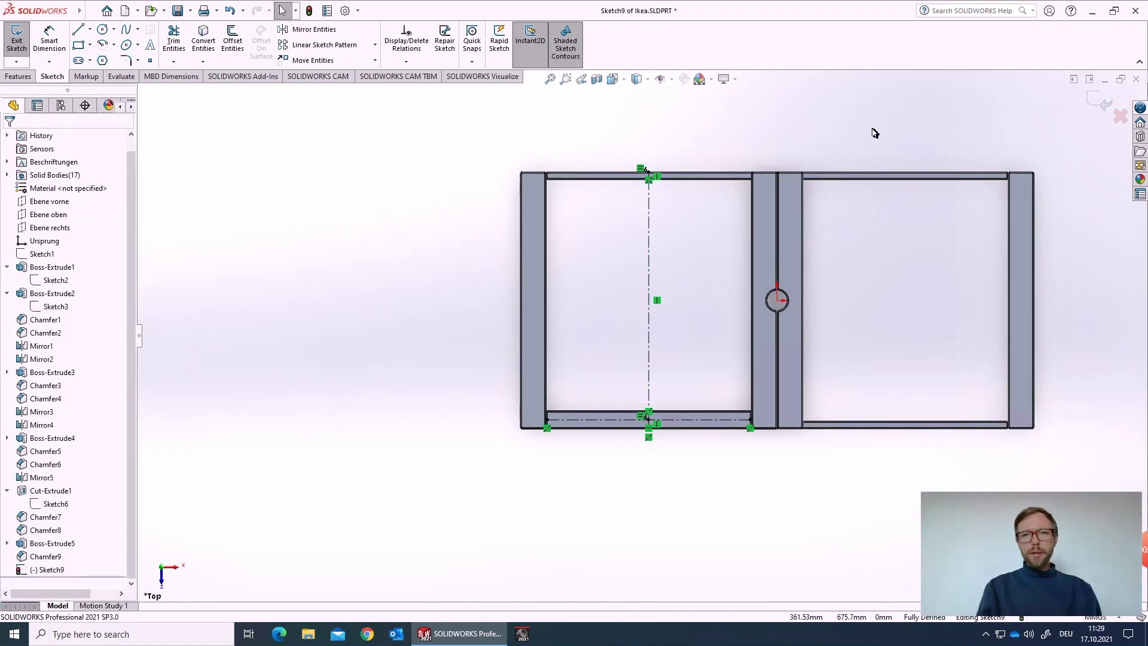
# - Exit the sketch and start a Curve Driven Pattern that follows the long vertical centerline
pyautogui.click(1099, 104)
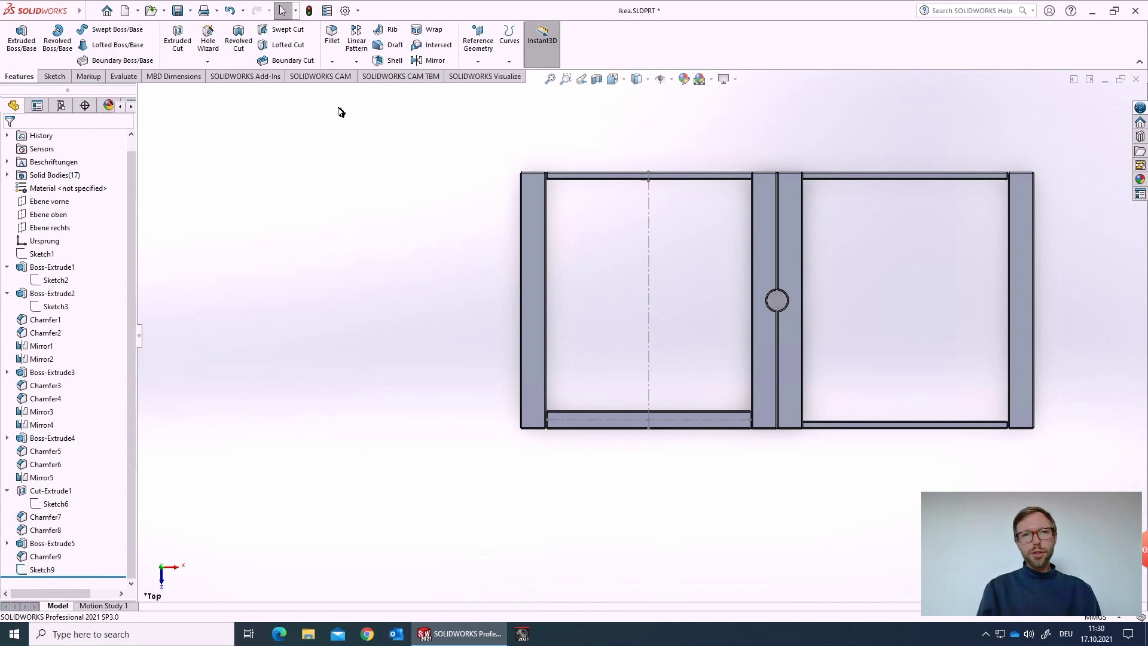
pyautogui.click(357, 62)
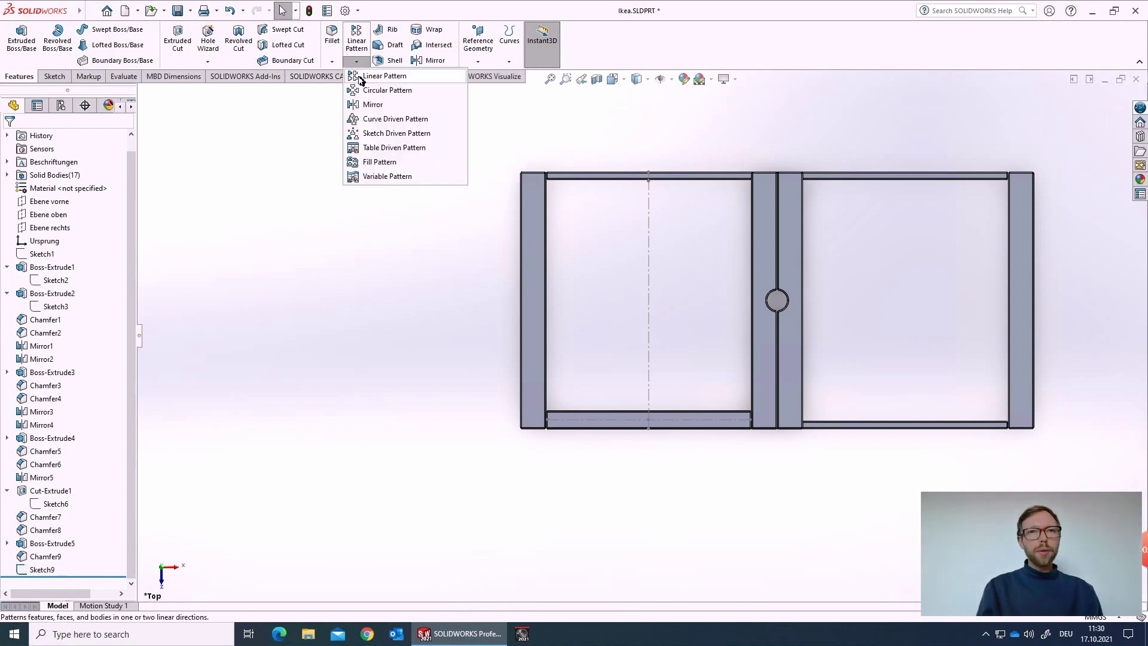
pyautogui.click(384, 121)
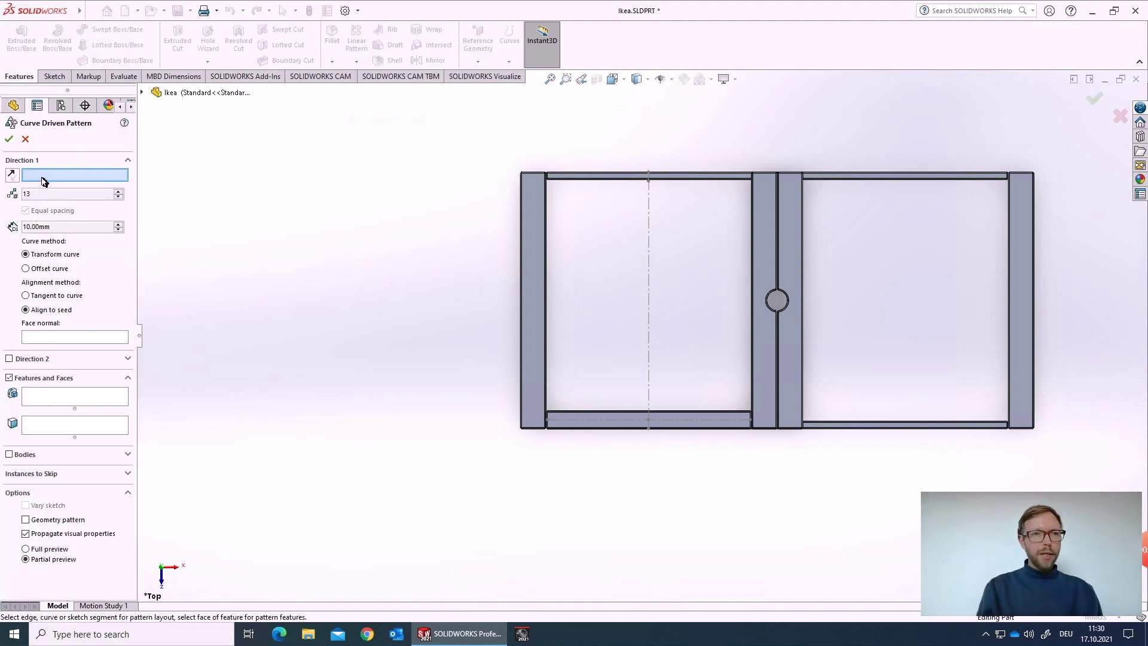
pyautogui.click(650, 311)
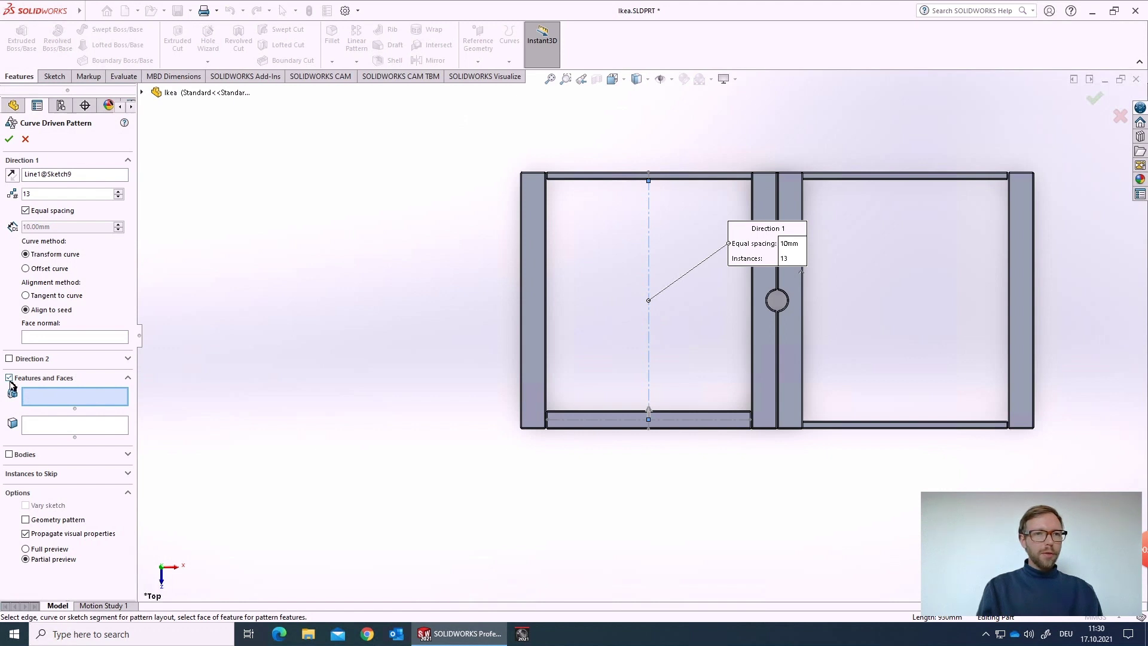
# - Switch the pattern to bodies and choose the slat as the body to pattern
pyautogui.scroll(-3, 599, 445)
pyautogui.scroll(-2, 615, 438)
pyautogui.scroll(-3, 517, 396)
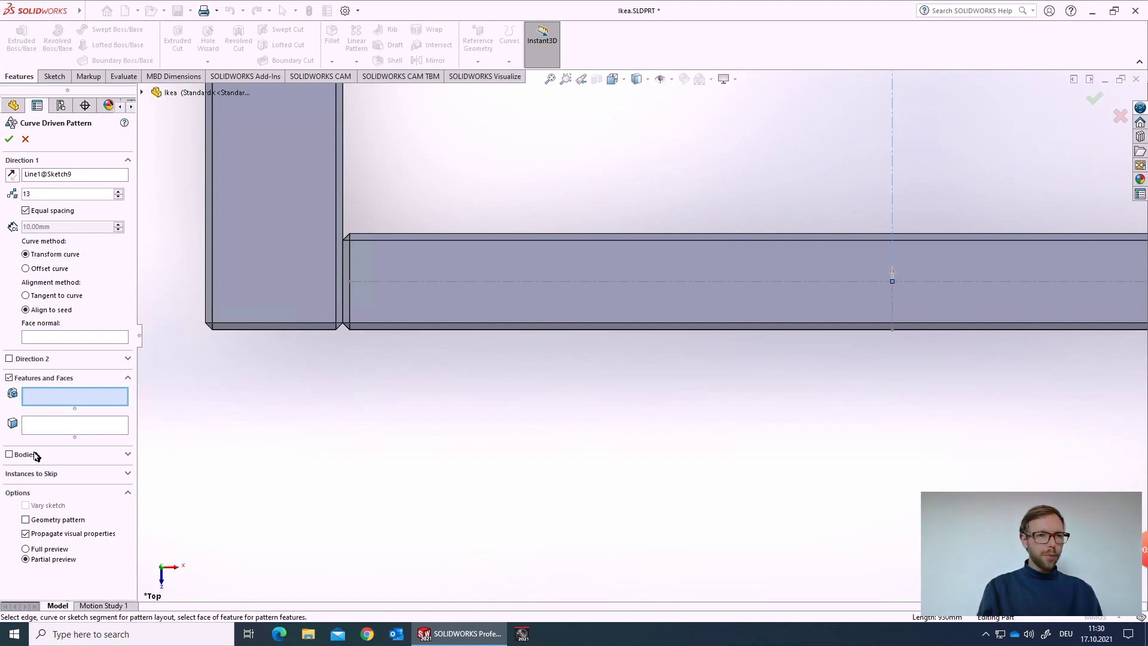
pyautogui.click(9, 456)
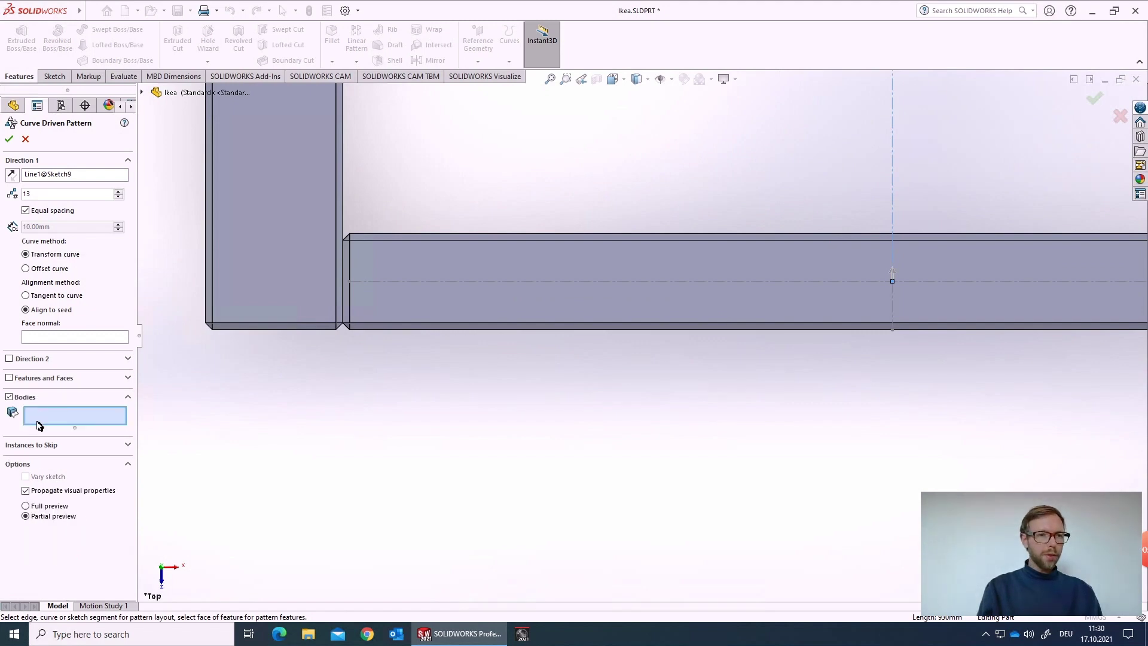
pyautogui.click(439, 311)
# - Examine how the previewed slats fit between the rails and align with the far edge of the opening
pyautogui.scroll(3, 797, 378)
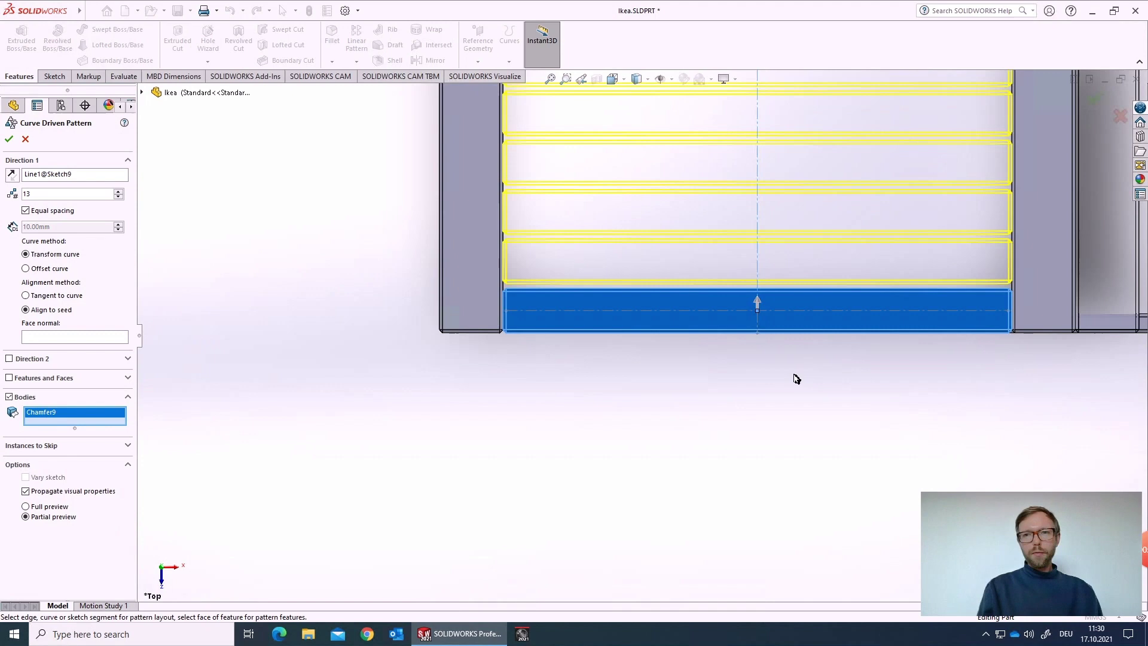
pyautogui.scroll(5, 807, 257)
pyautogui.scroll(-5, 679, 187)
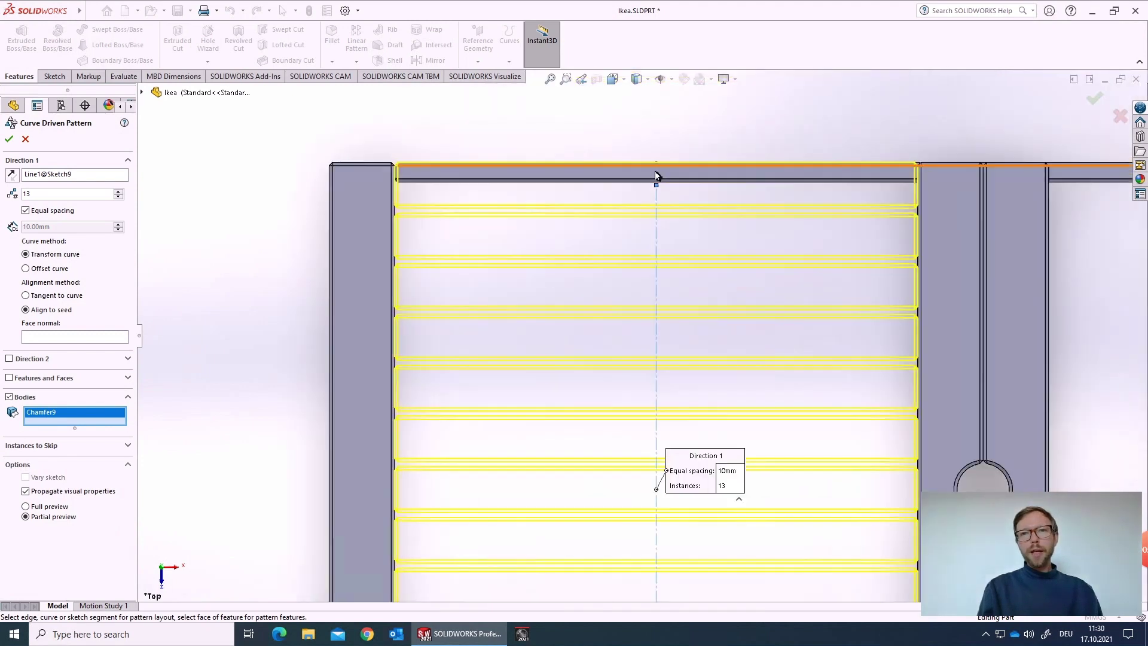
pyautogui.scroll(-4, 372, 179)
pyautogui.scroll(-2, 404, 268)
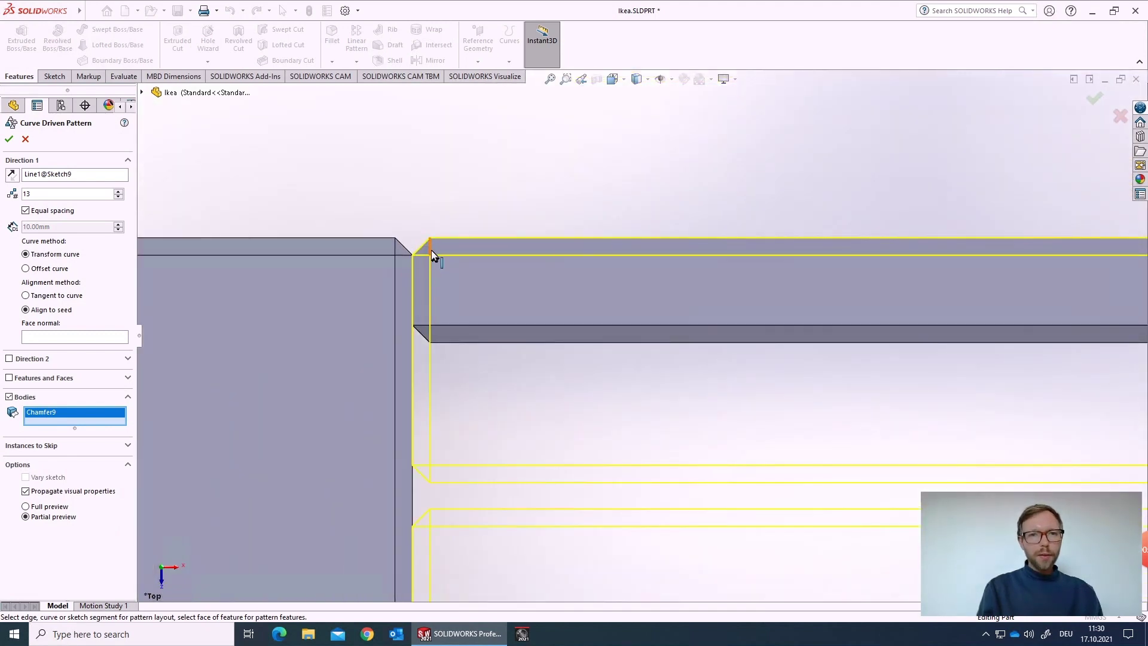
pyautogui.scroll(3, 590, 392)
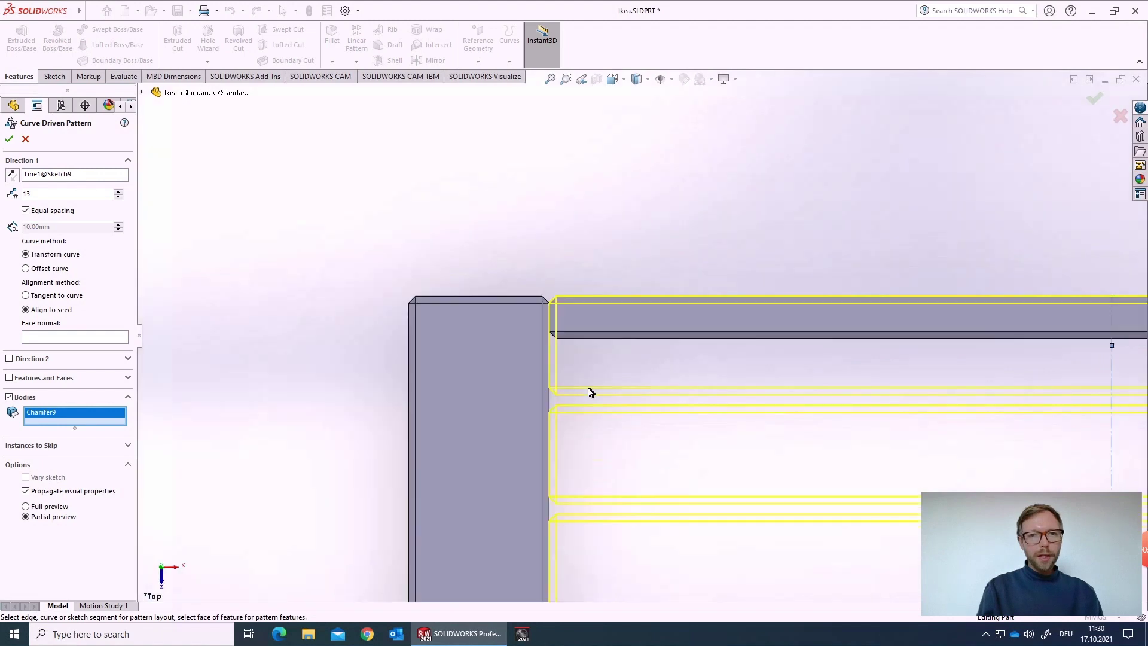
pyautogui.scroll(2, 590, 392)
pyautogui.scroll(-1, 868, 377)
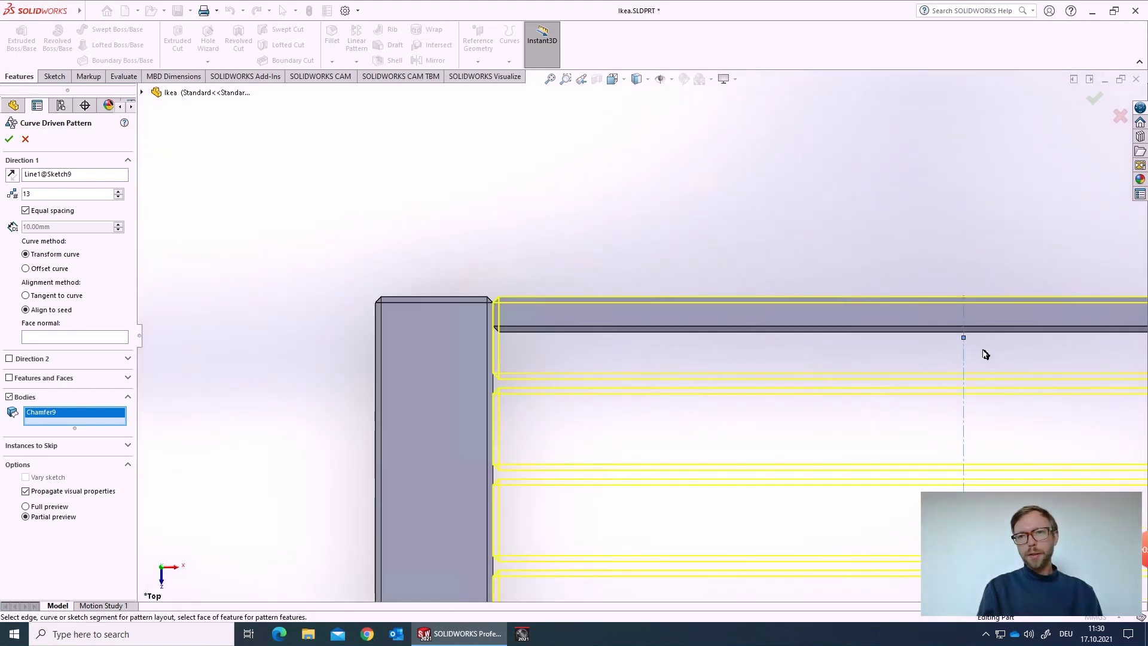
pyautogui.scroll(4, 941, 392)
pyautogui.scroll(-3, 778, 473)
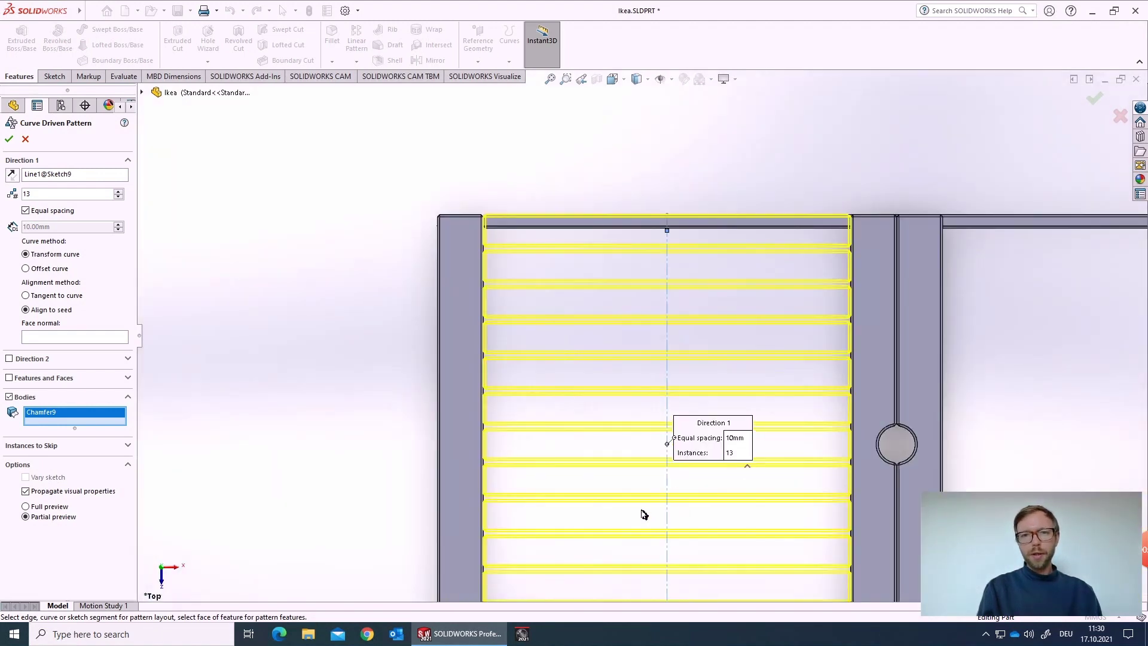
pyautogui.scroll(-1, 663, 461)
pyautogui.scroll(1, 635, 321)
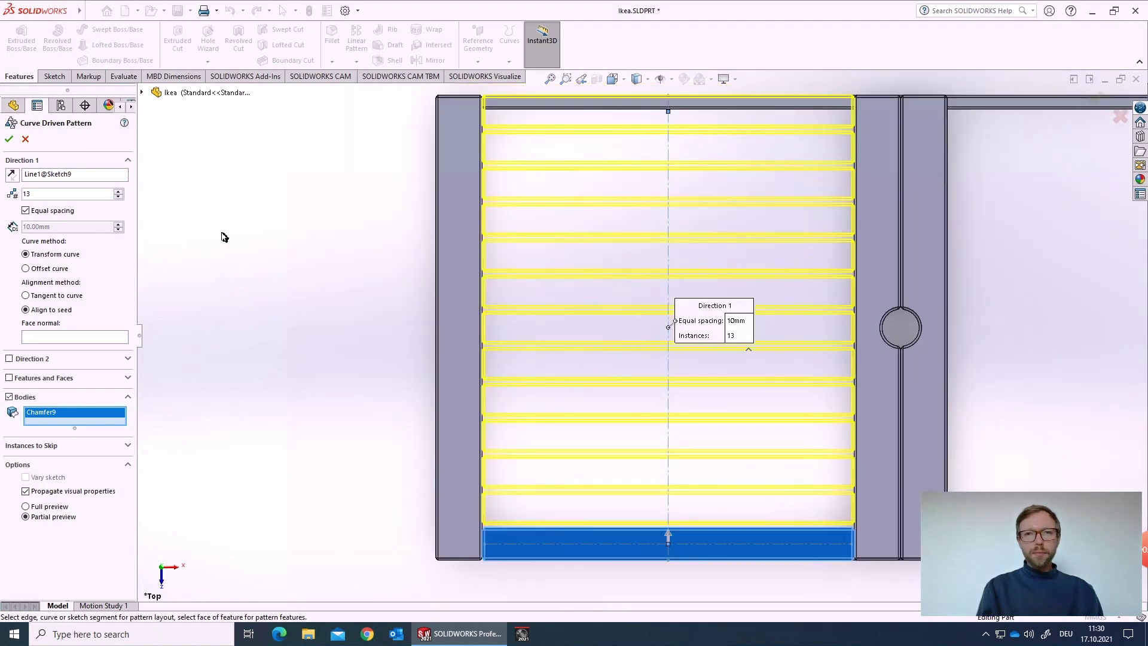
# - Try lowering the pattern's instance count to 7, and return it to 13
pyautogui.click(119, 197)
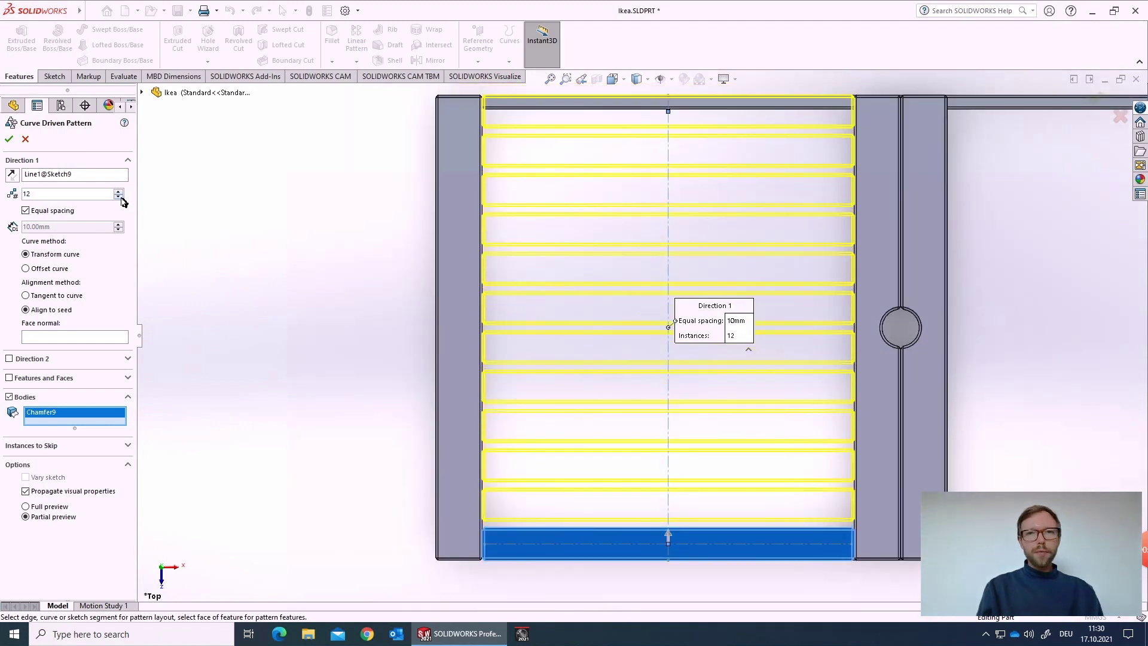
pyautogui.click(119, 197)
pyautogui.click(119, 197)
pyautogui.click(119, 197)
pyautogui.click(119, 197)
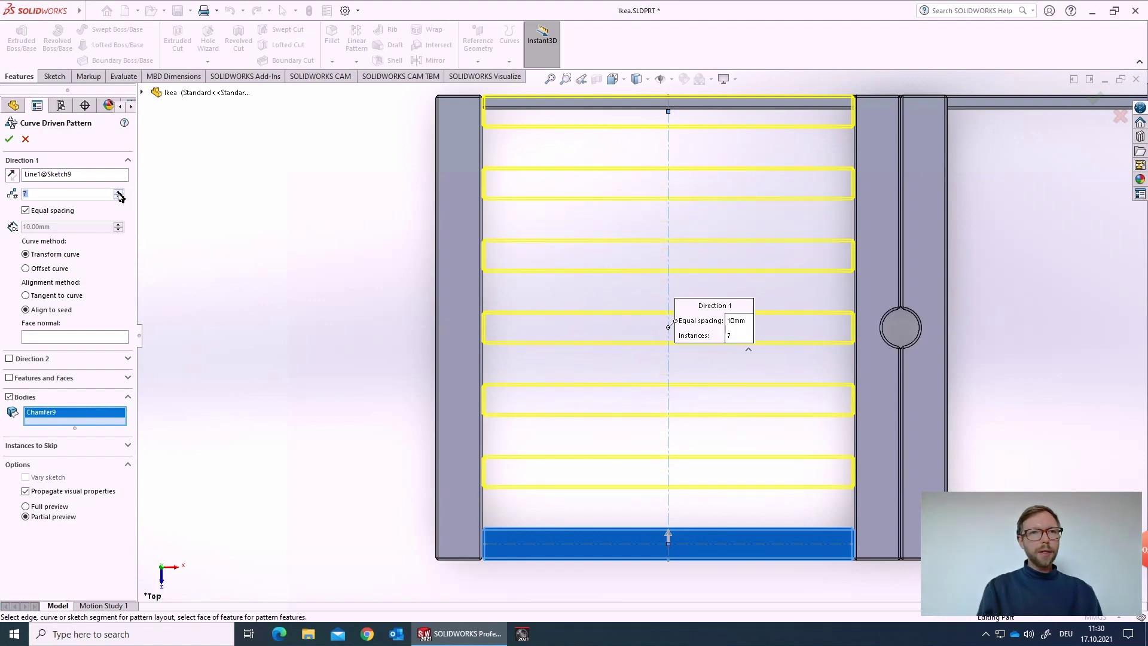
pyautogui.click(119, 191)
pyautogui.click(119, 191)
pyautogui.click(119, 191)
pyautogui.click(119, 191)
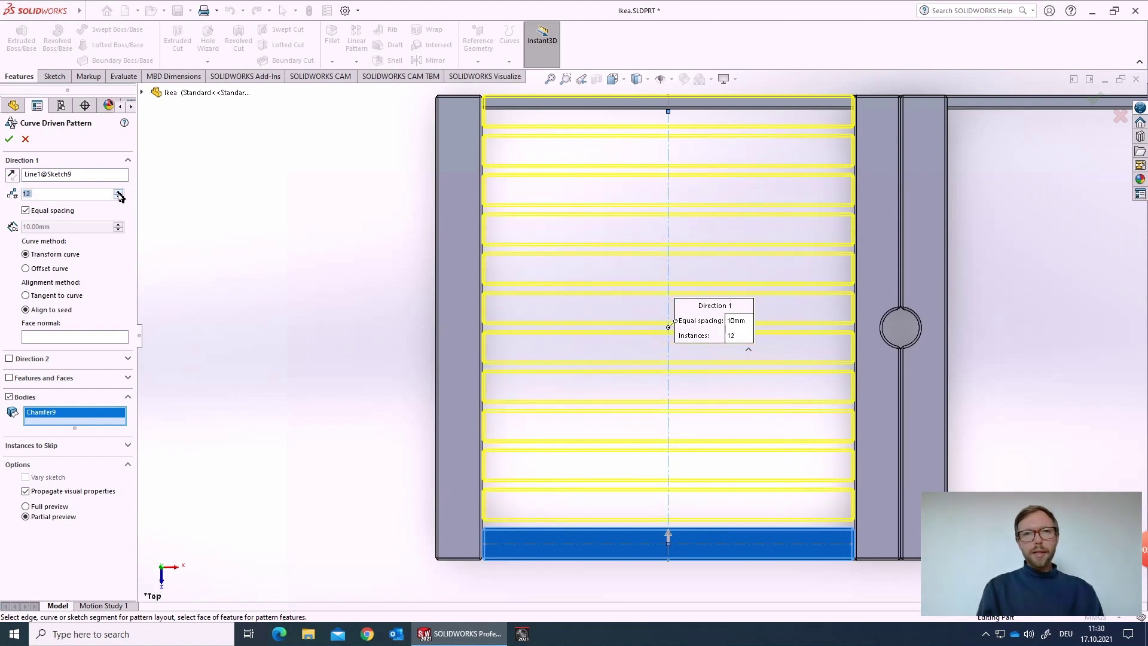
pyautogui.click(119, 192)
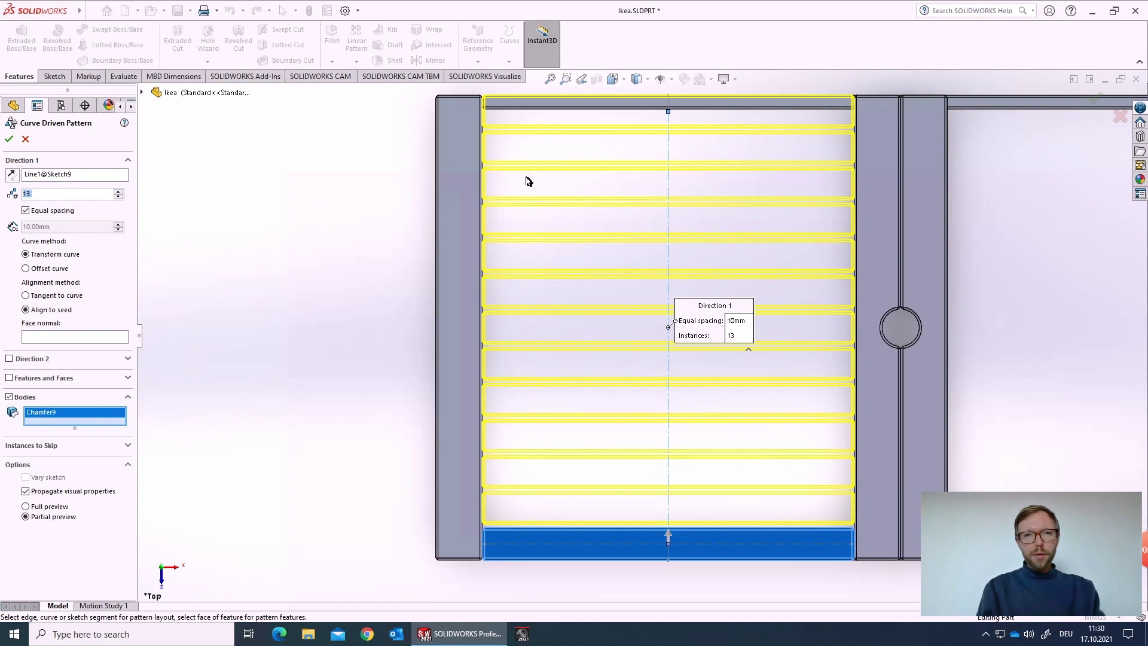
# - Check the slat preview and accept the curve driven pattern with 13 equally spaced instances
pyautogui.scroll(-3, 487, 189)
pyautogui.scroll(6, 598, 311)
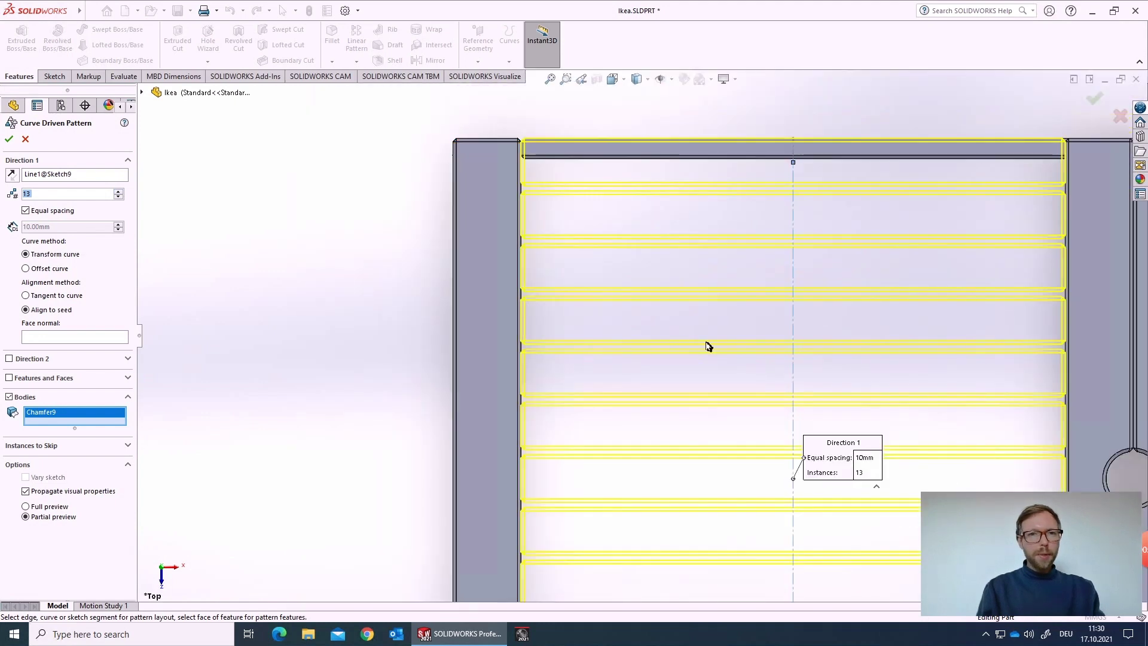
pyautogui.scroll(-1, 798, 421)
pyautogui.scroll(-1, 808, 429)
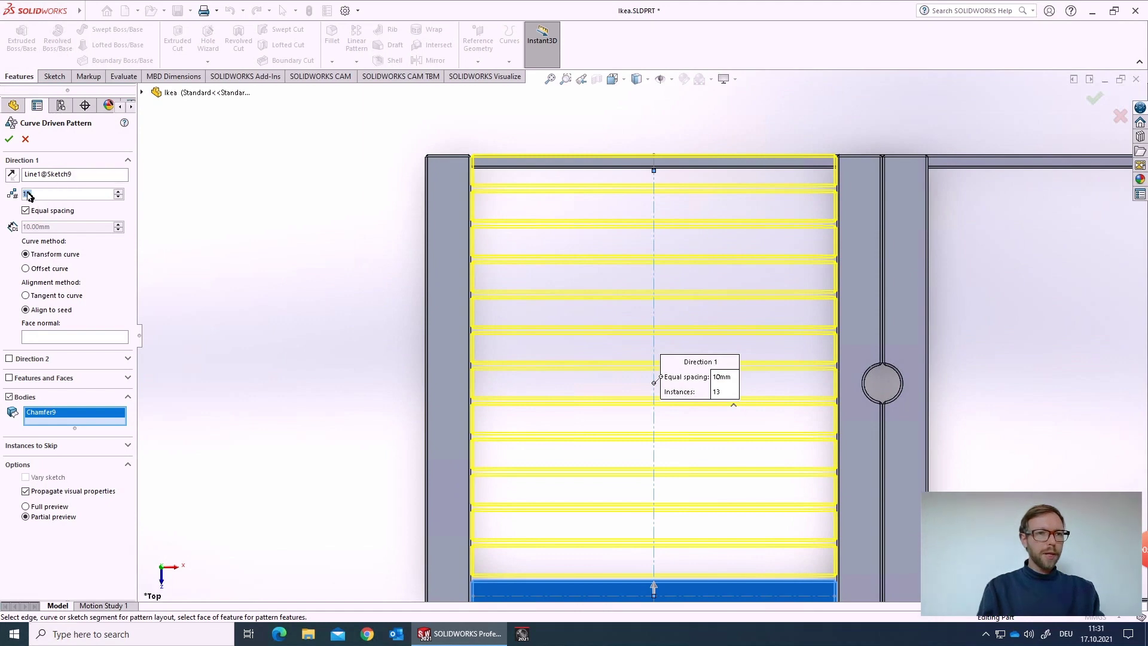
pyautogui.click(9, 141)
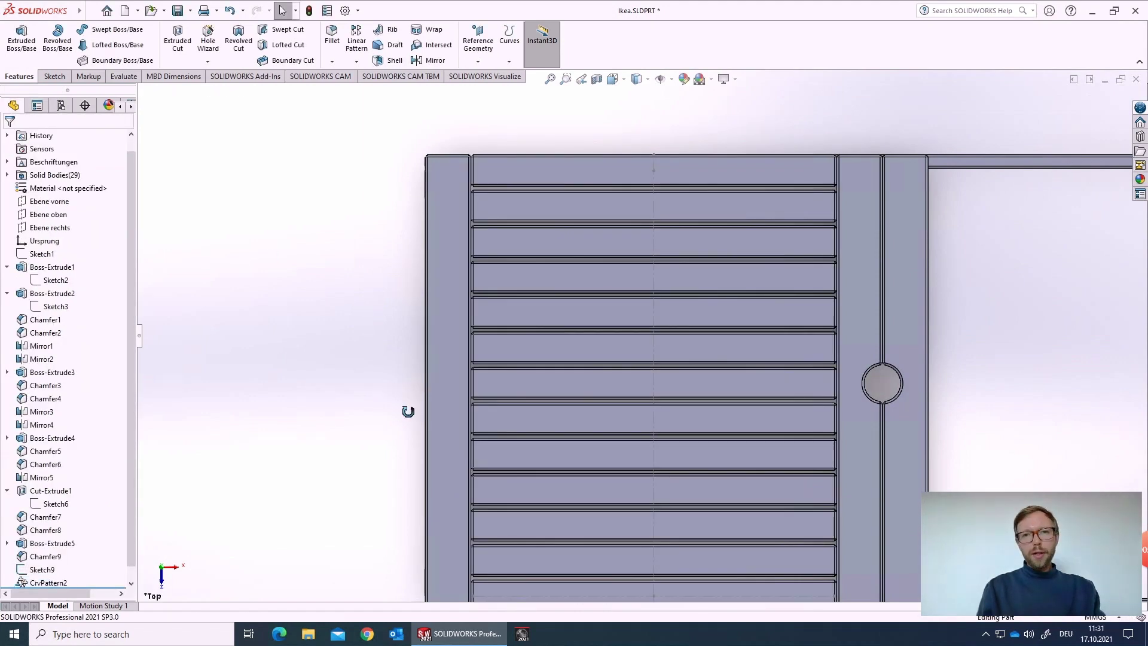
# - Look at the tabletop from above and set the seed slat's width to 50 mm
pyautogui.moveTo(405, 410); pyautogui.dragTo(405, 270, button='middle')
pyautogui.scroll(2, 464, 374)
pyautogui.moveTo(464, 375); pyautogui.dragTo(541, 351, button='middle')
pyautogui.scroll(-3, 510, 385)
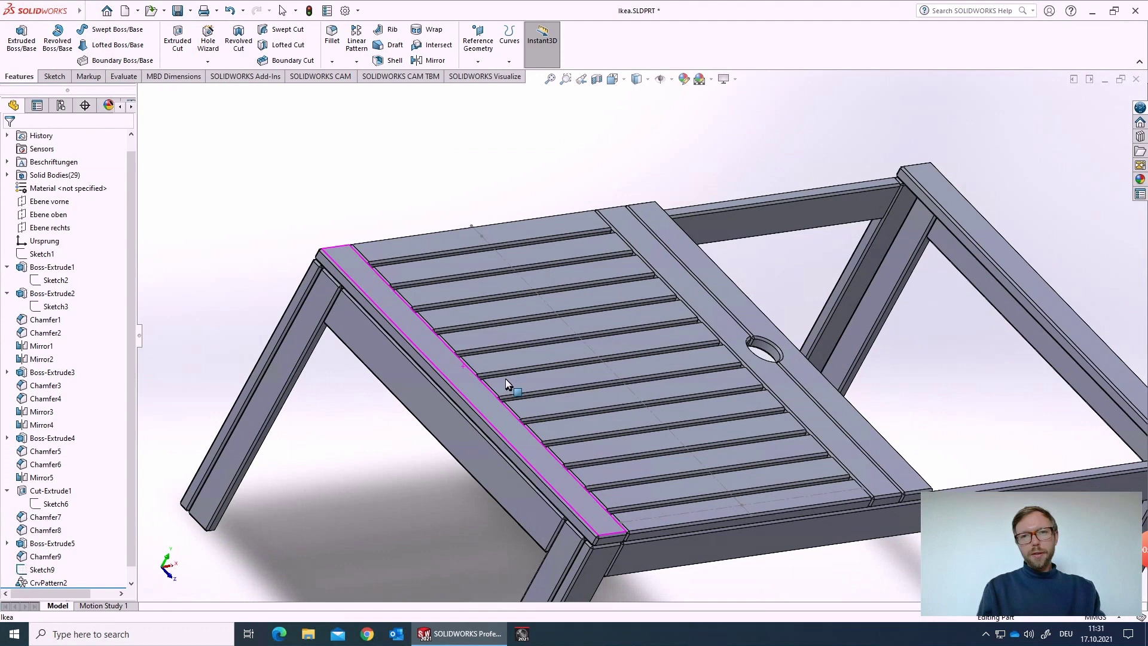
pyautogui.scroll(3, 646, 401)
pyautogui.scroll(-3, 648, 383)
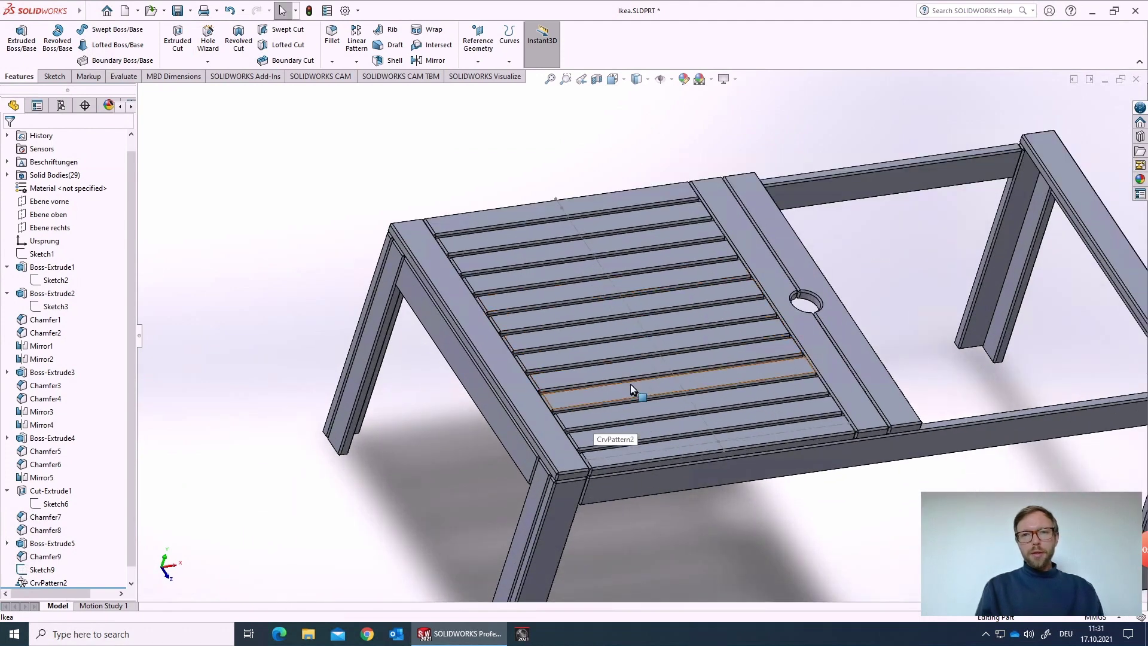
pyautogui.click(615, 84)
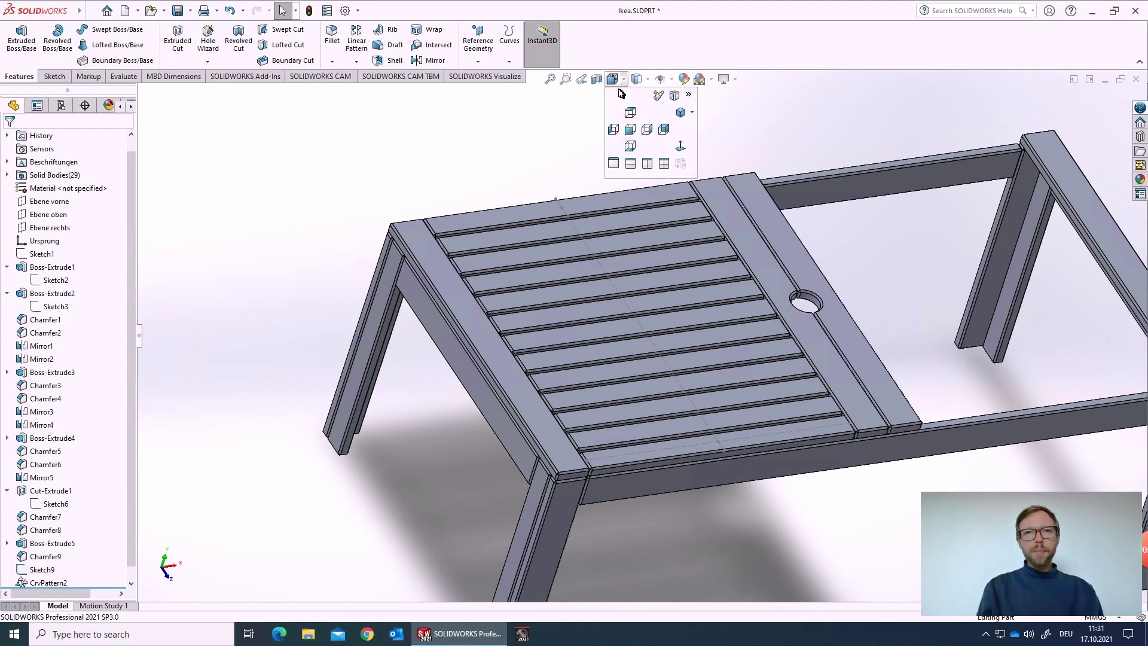
pyautogui.click(631, 113)
pyautogui.scroll(-3, 454, 474)
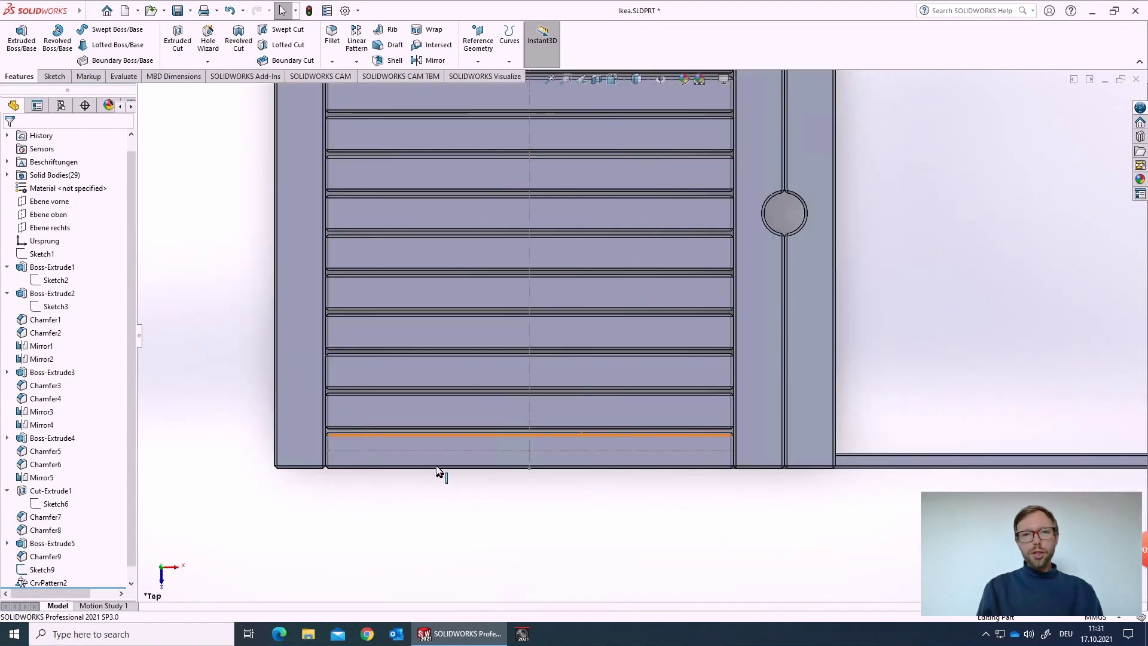
pyautogui.click(438, 466)
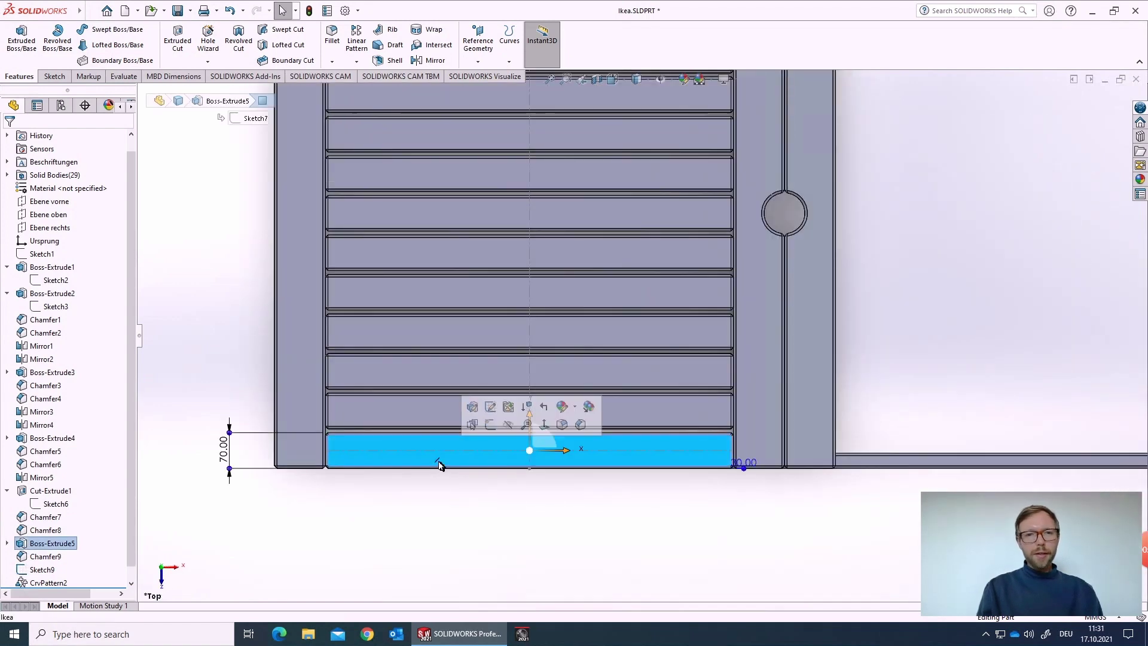
pyautogui.click(223, 459)
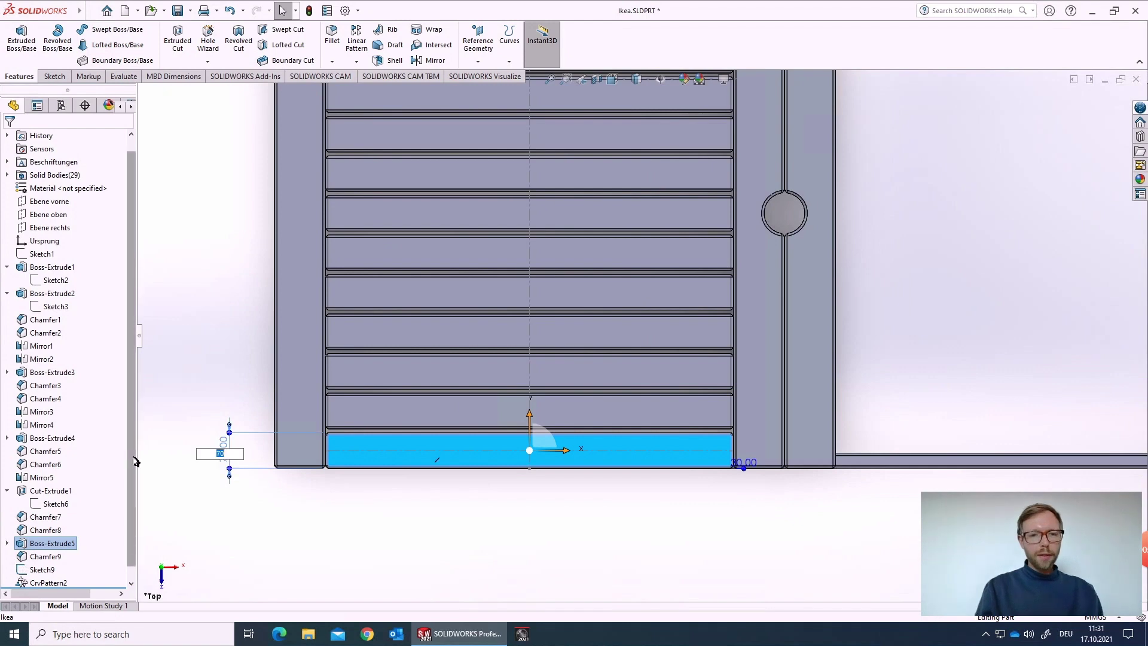
pyautogui.write('50')
pyautogui.press('Return')
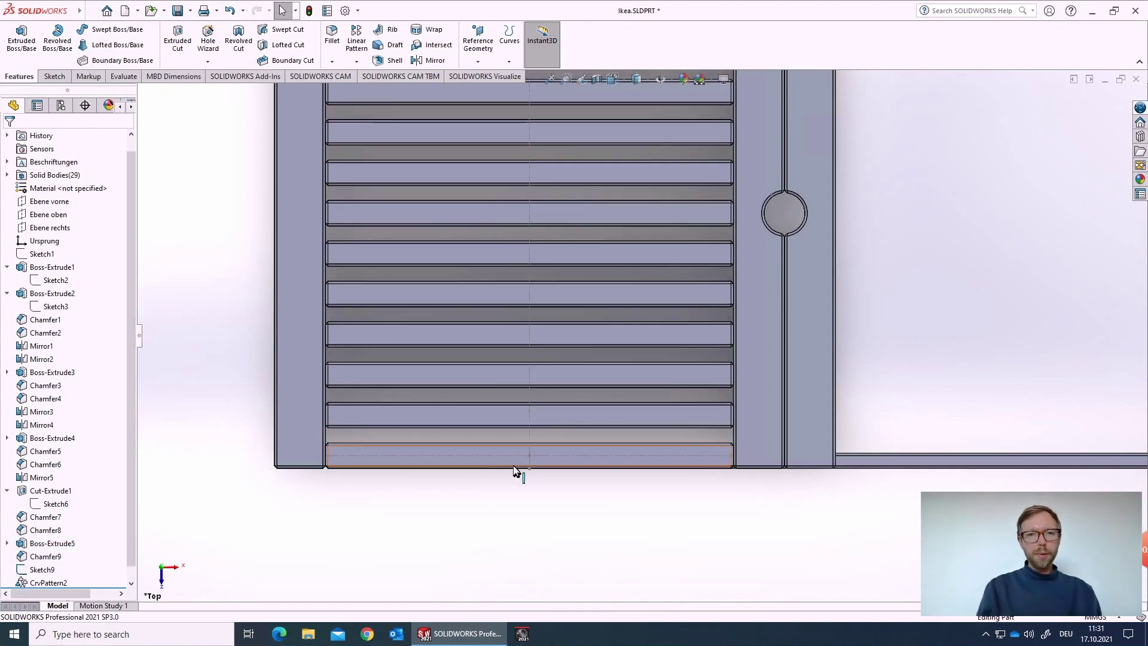
# - Check the gaps between the narrower slats and raise the curve driven pattern to 17 instances
pyautogui.scroll(-2, 542, 467)
pyautogui.press('f')
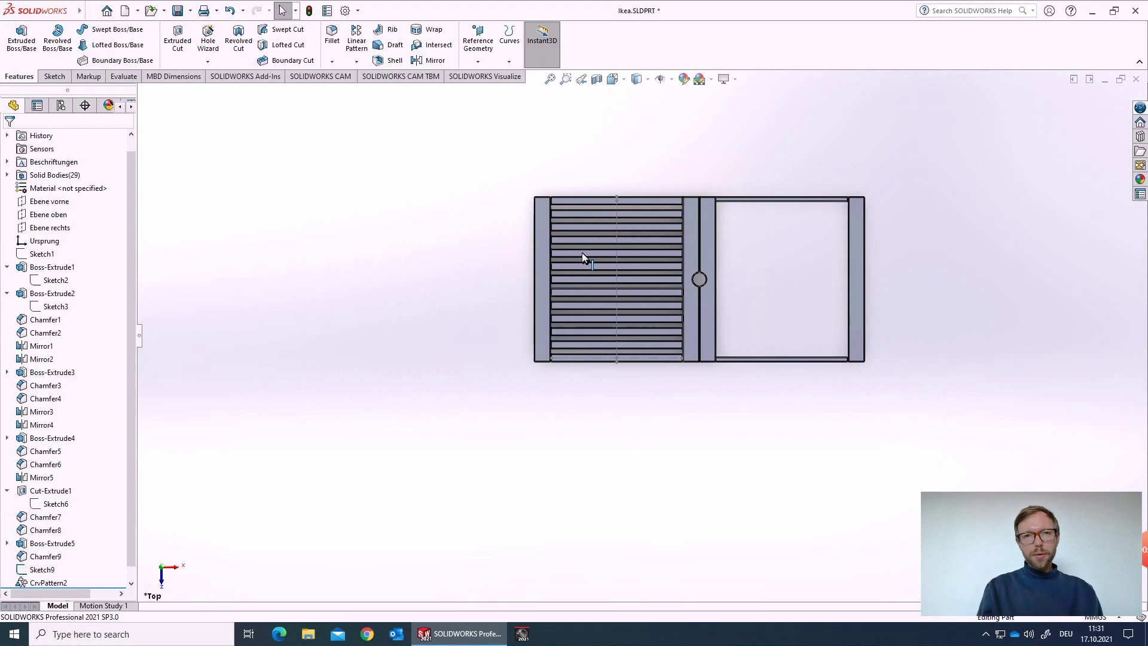
pyautogui.scroll(-5, 620, 207)
pyautogui.scroll(-3, 622, 212)
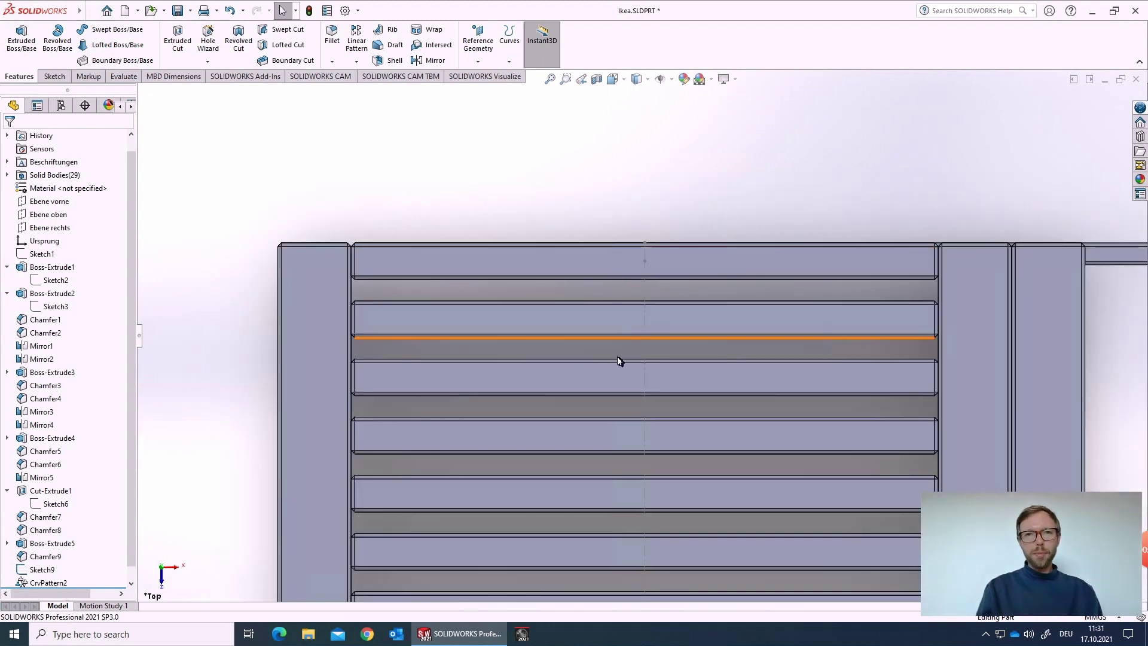
pyautogui.scroll(5, 610, 370)
pyautogui.scroll(-4, 625, 466)
pyautogui.scroll(2, 619, 469)
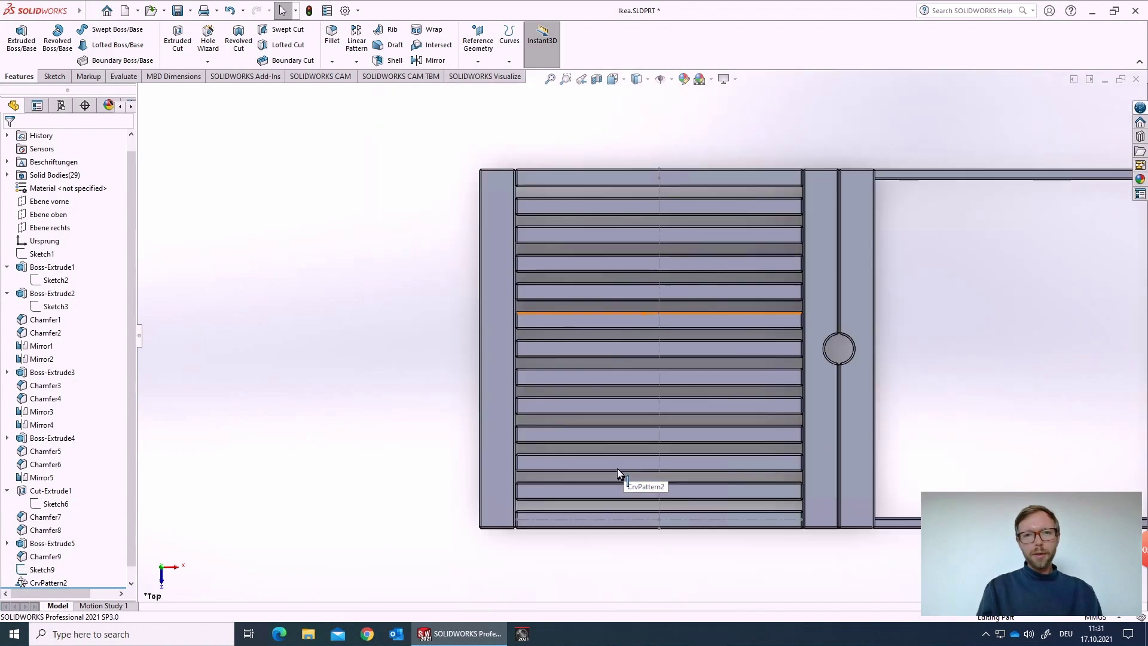
pyautogui.click(48, 581)
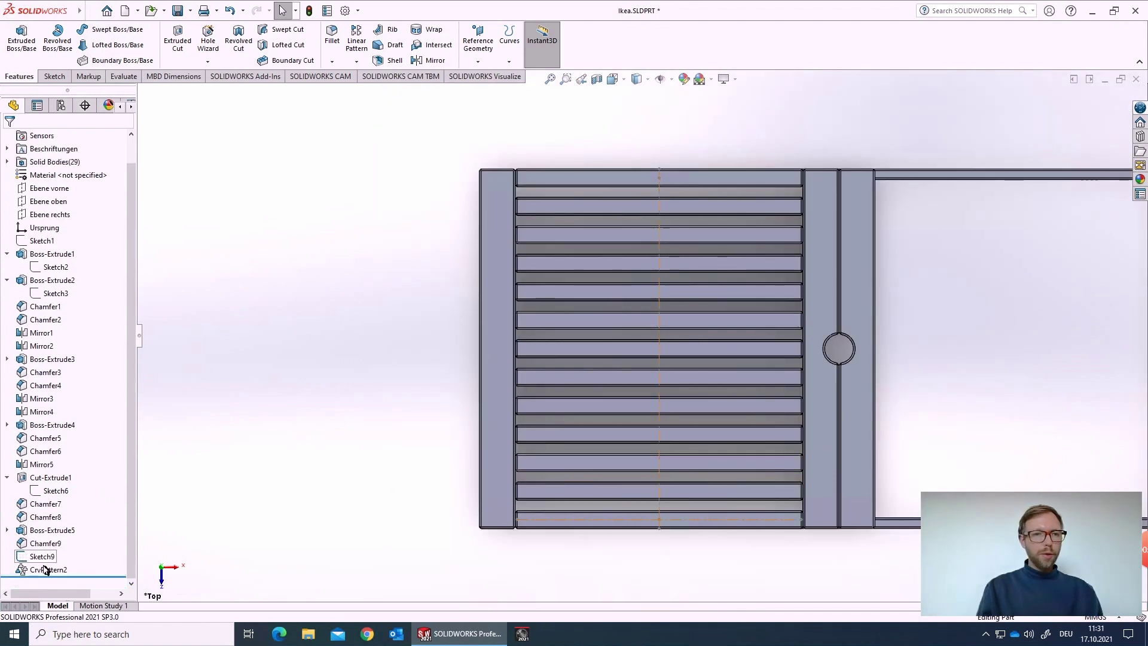
pyautogui.click(48, 551)
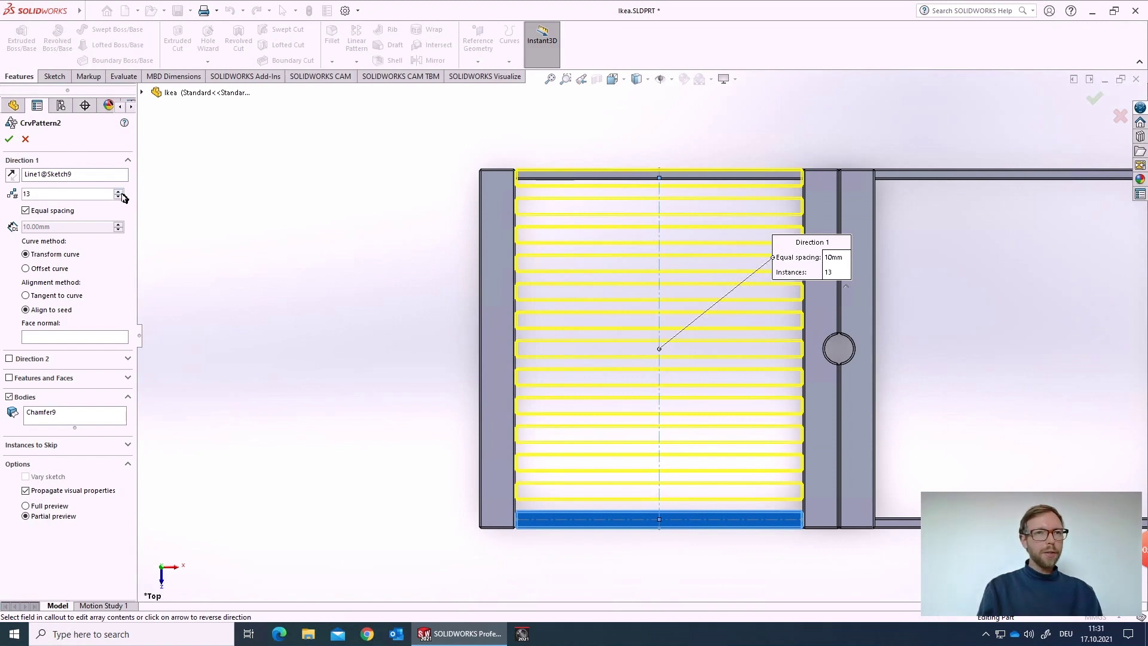
pyautogui.click(121, 194)
pyautogui.click(120, 194)
pyautogui.click(120, 194)
pyautogui.click(120, 194)
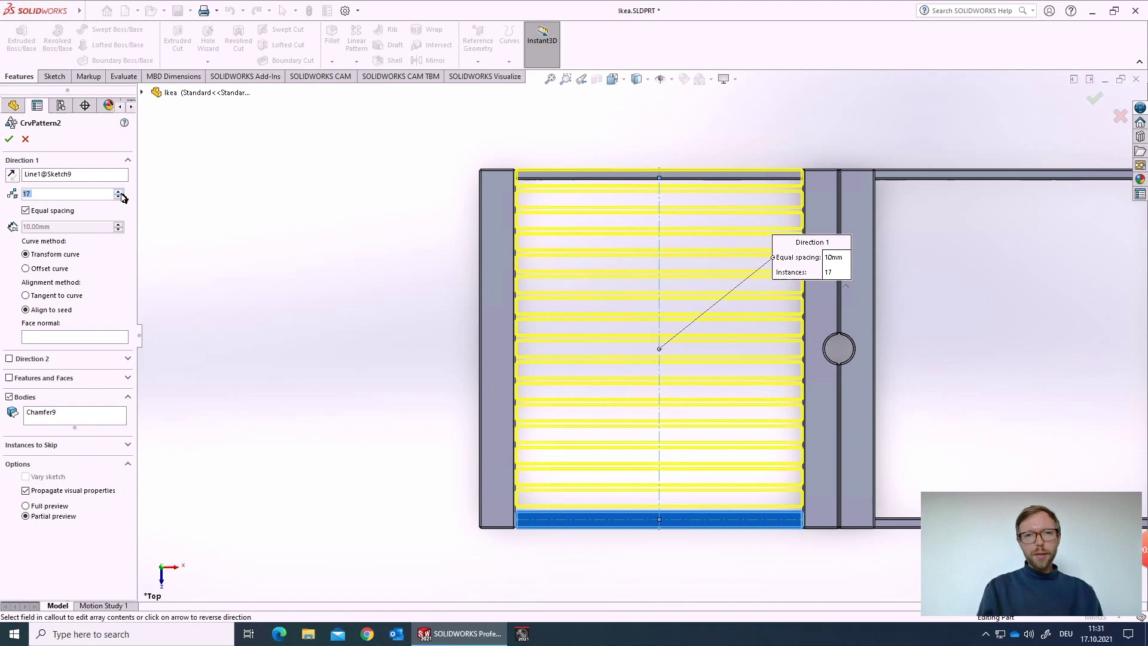
pyautogui.click(9, 139)
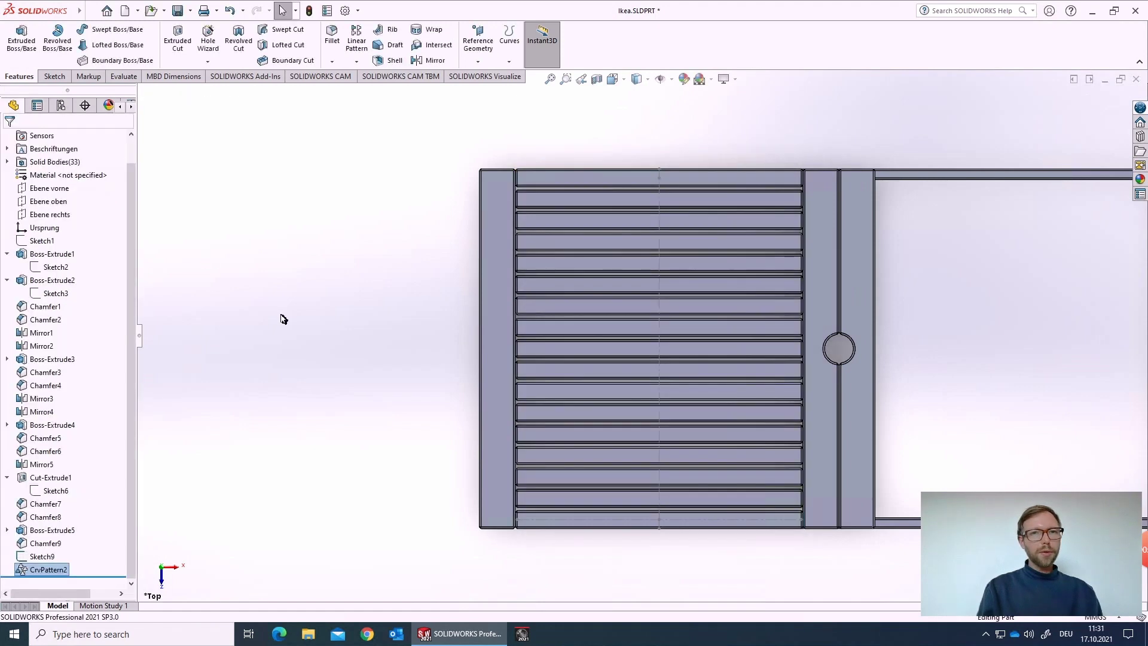
# - Set the table's width in the base layout sketch to 1500 mm
pyautogui.moveTo(385, 405); pyautogui.dragTo(395, 259, button='middle')
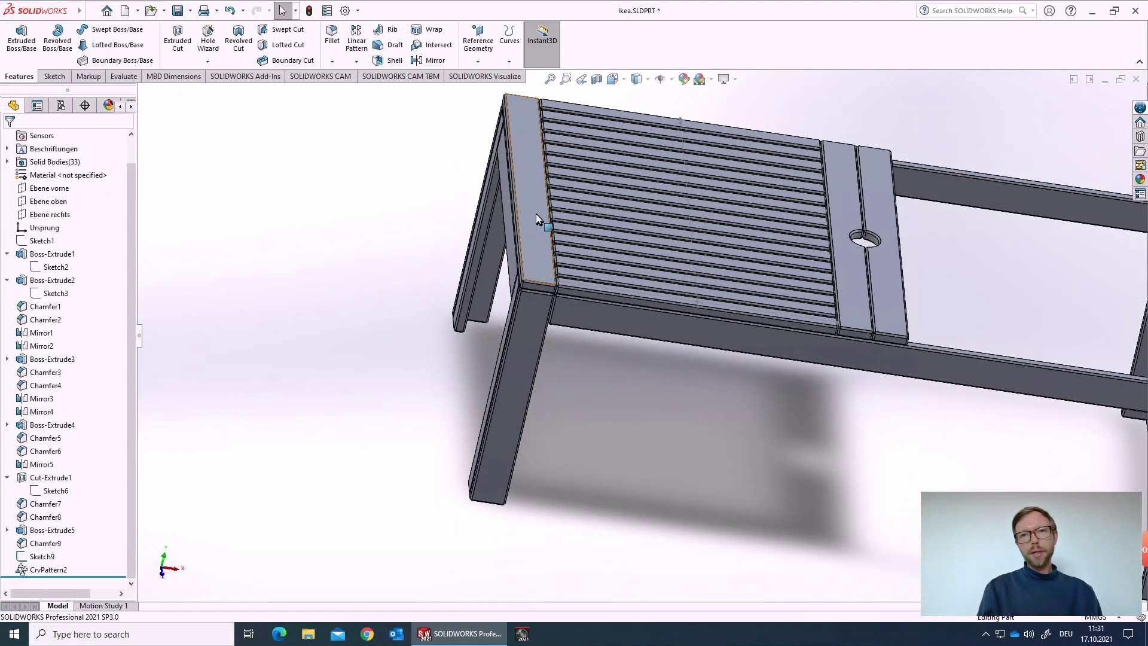
pyautogui.scroll(2, 540, 216)
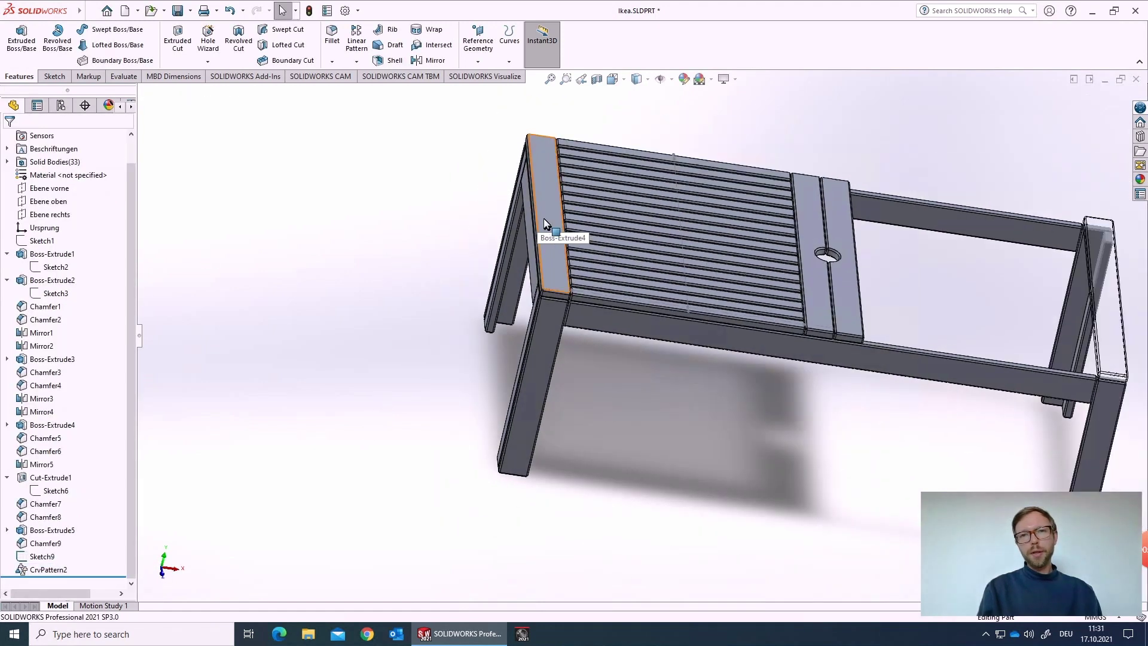
pyautogui.click(40, 241)
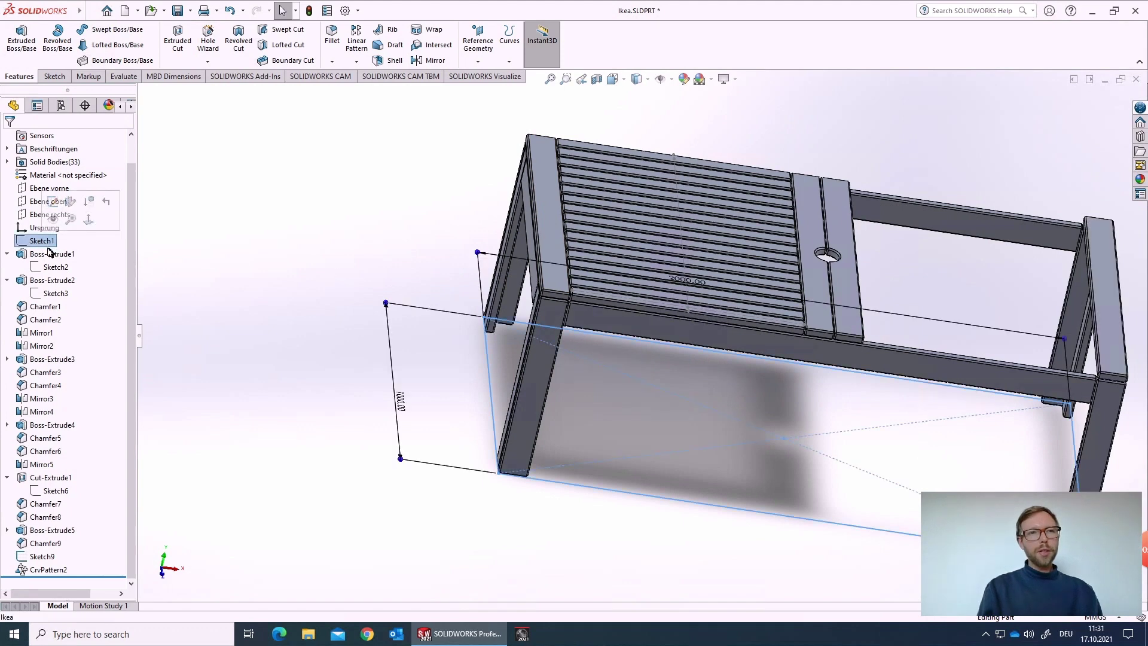
pyautogui.doubleClick(401, 402)
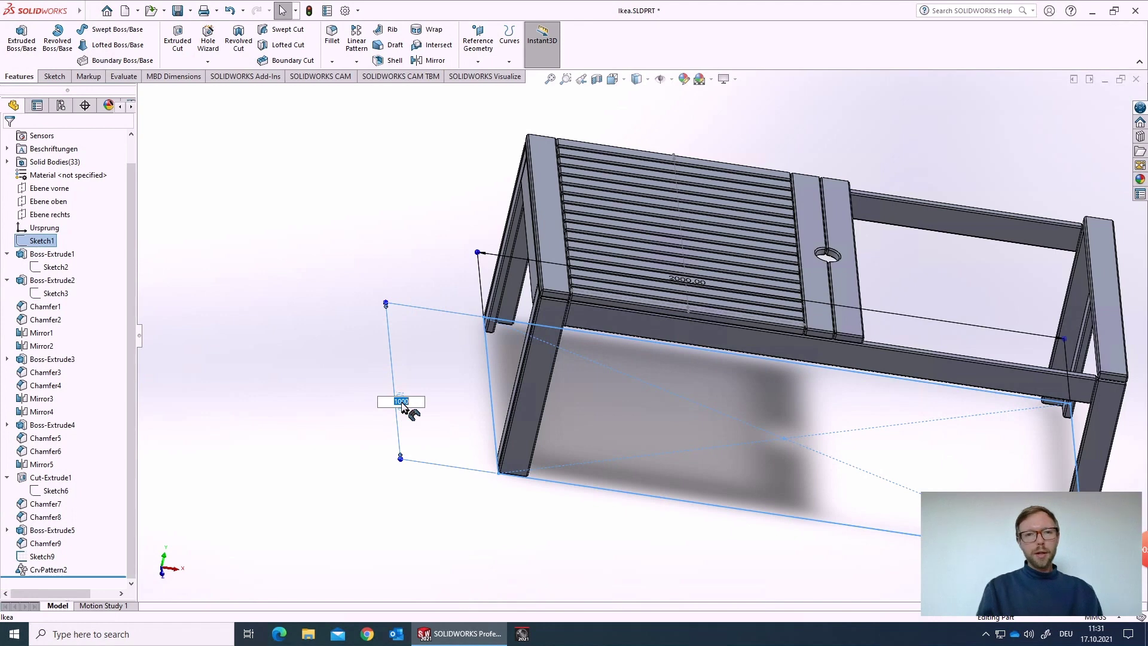
pyautogui.write('1500')
pyautogui.press('Return')
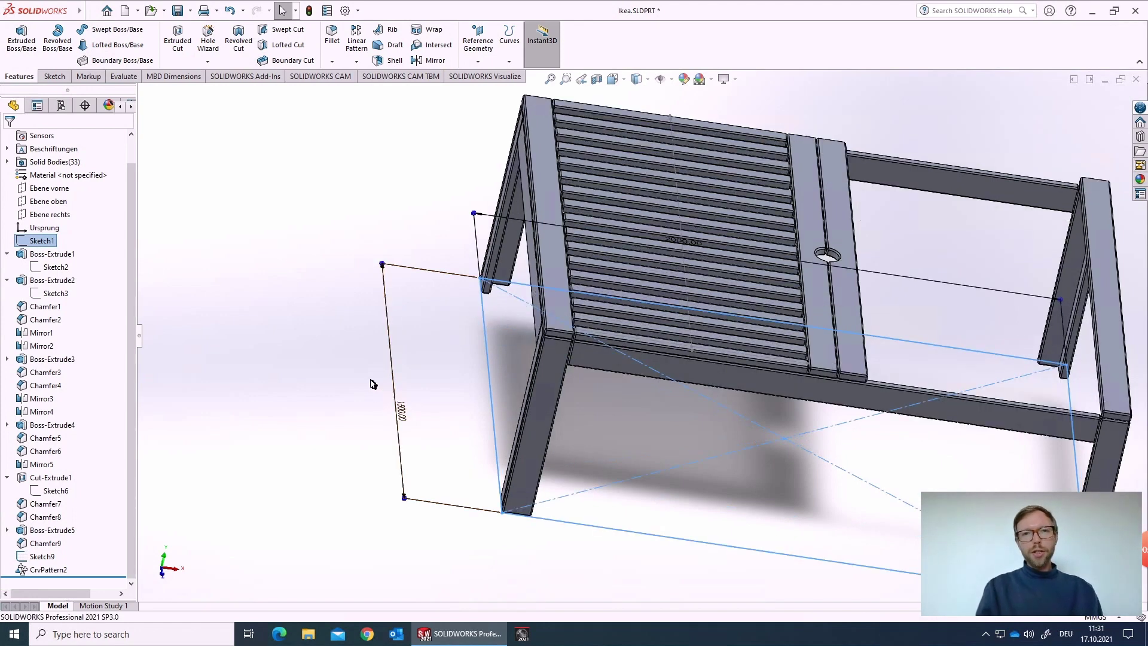
# - Look at the tabletop from above and raise the slats' curve driven pattern to 24 instances
pyautogui.moveTo(613, 225); pyautogui.dragTo(651, 375, button='middle')
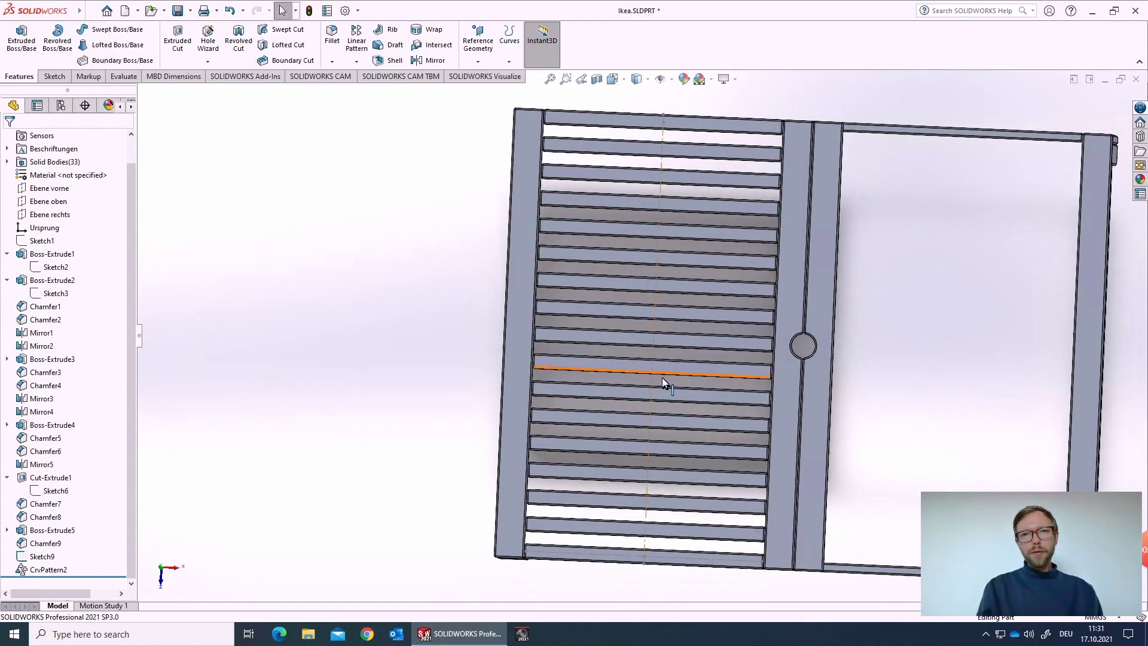
pyautogui.click(48, 571)
pyautogui.click(58, 535)
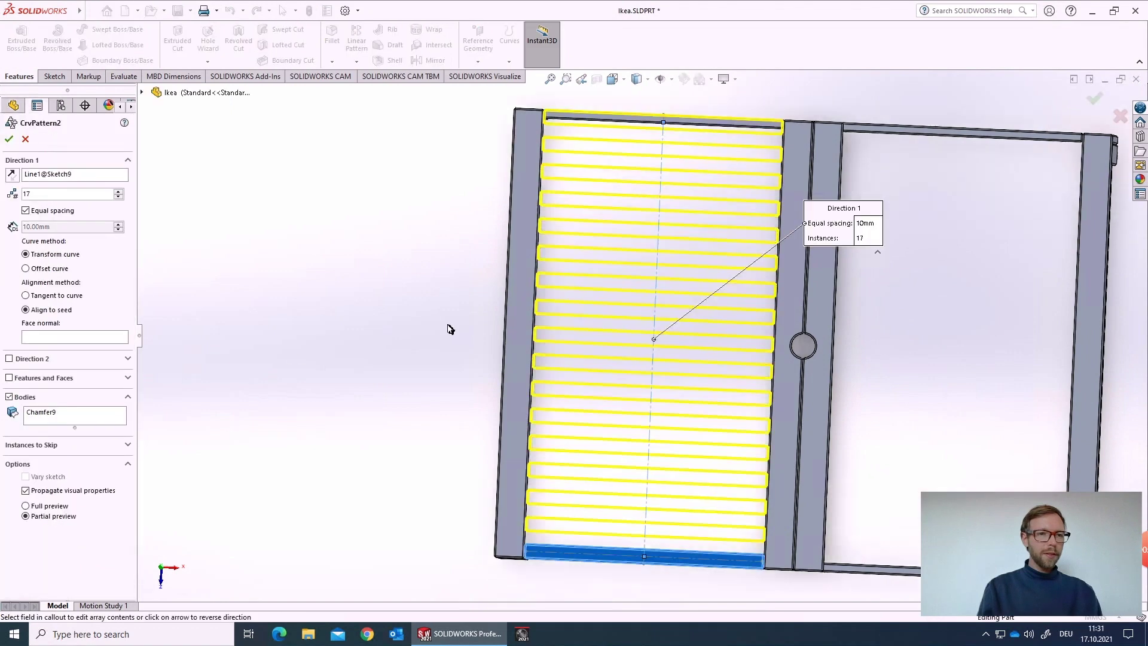
pyautogui.click(120, 191)
pyautogui.click(120, 191)
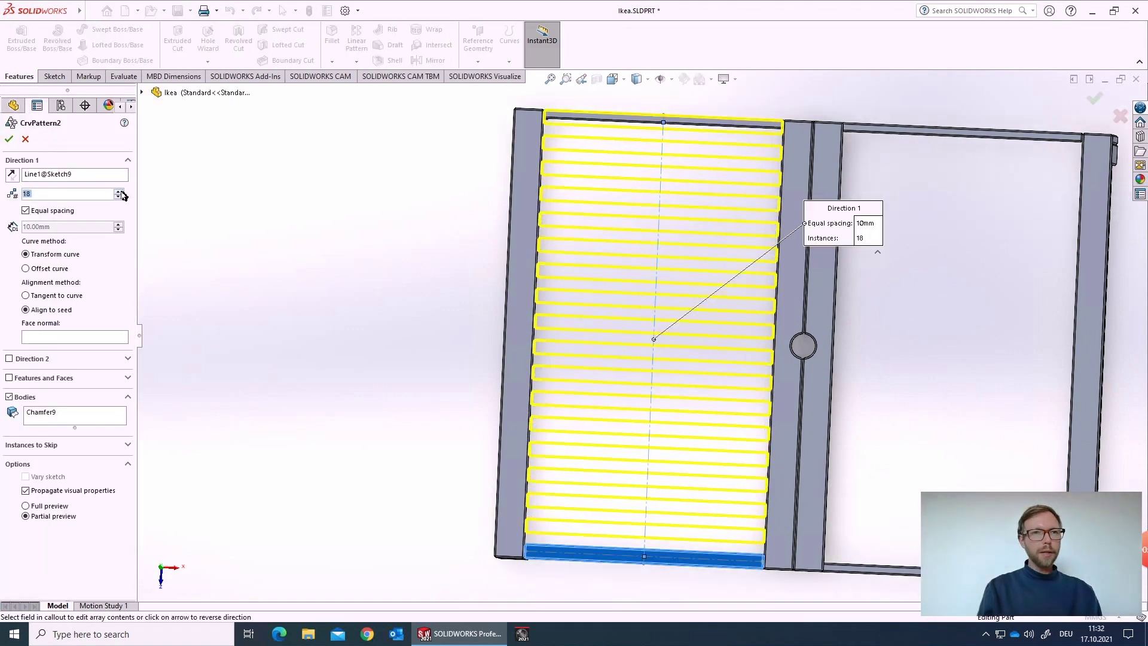
pyautogui.click(120, 191)
pyautogui.click(120, 191)
pyautogui.click(120, 192)
pyautogui.click(119, 192)
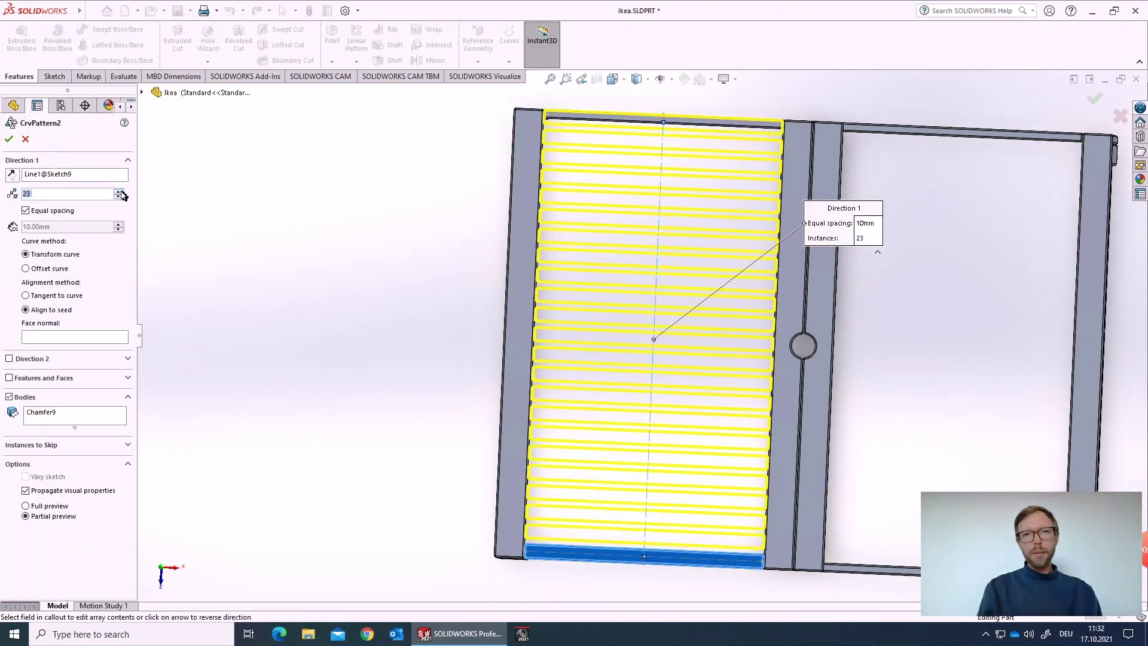
pyautogui.click(119, 191)
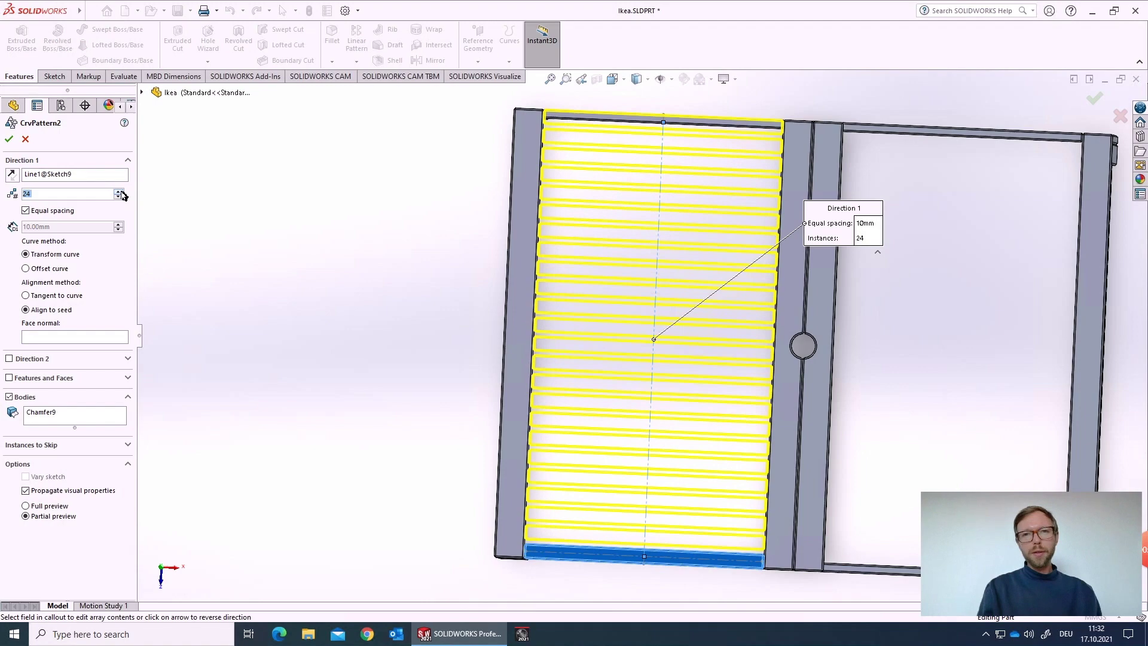
pyautogui.click(9, 138)
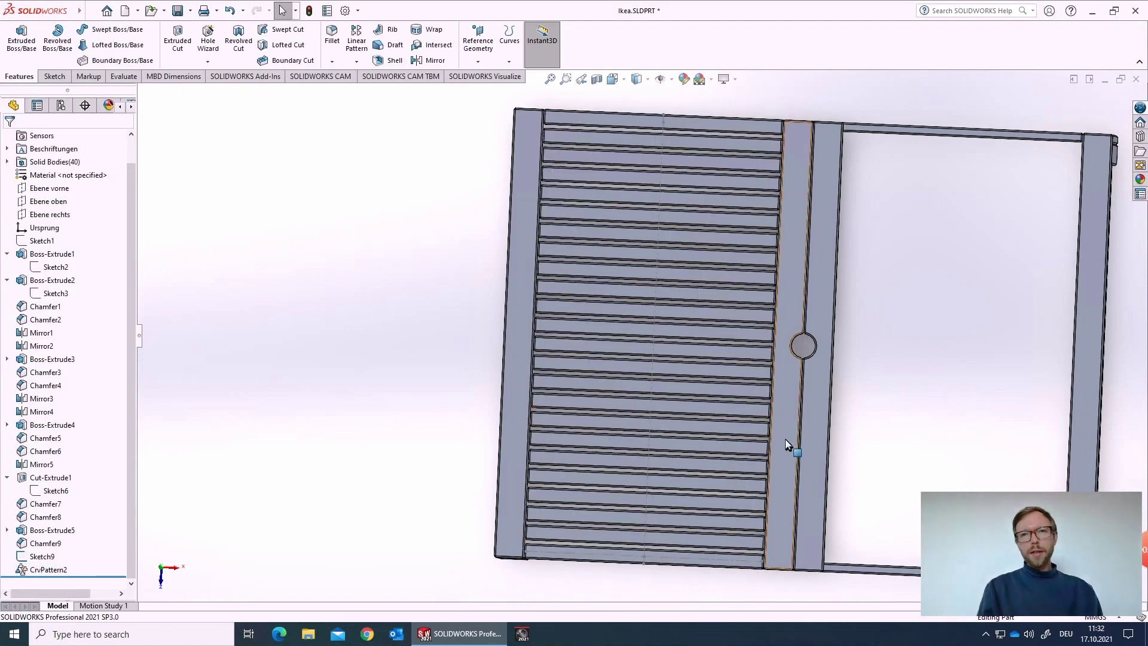
# - Start a Mirror feature for the slats and set Ebene rechts as the mirror plane
pyautogui.moveTo(761, 436); pyautogui.dragTo(780, 274, button='middle')
pyautogui.scroll(-5, 780, 274)
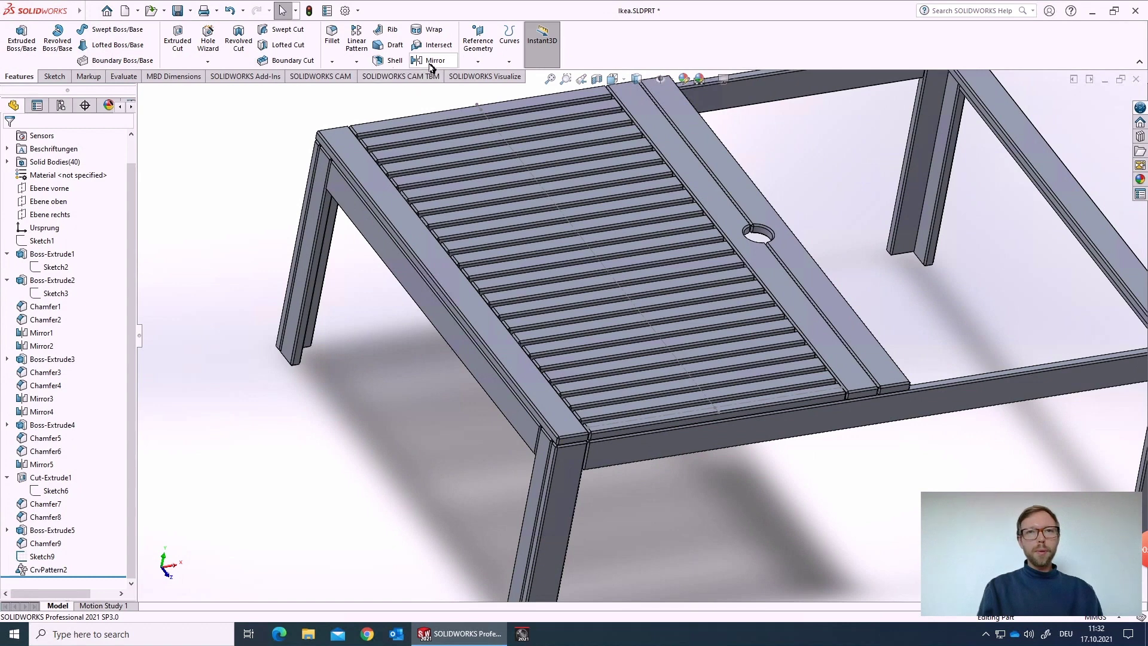
pyautogui.moveTo(448, 284); pyautogui.dragTo(427, 171, button='middle')
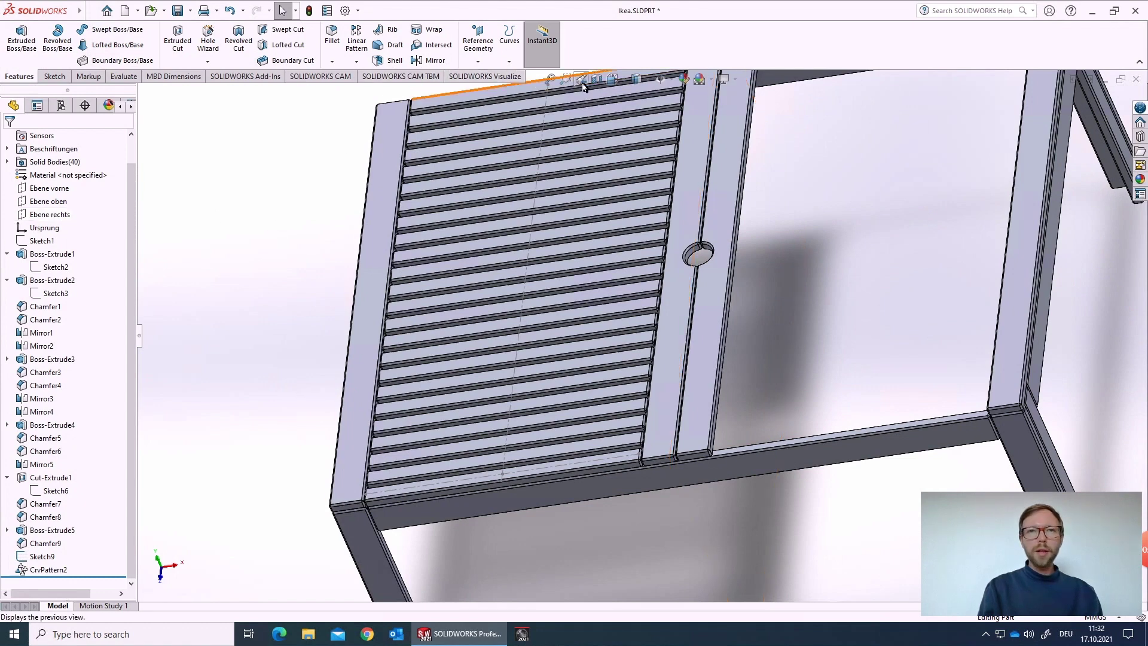
pyautogui.click(428, 61)
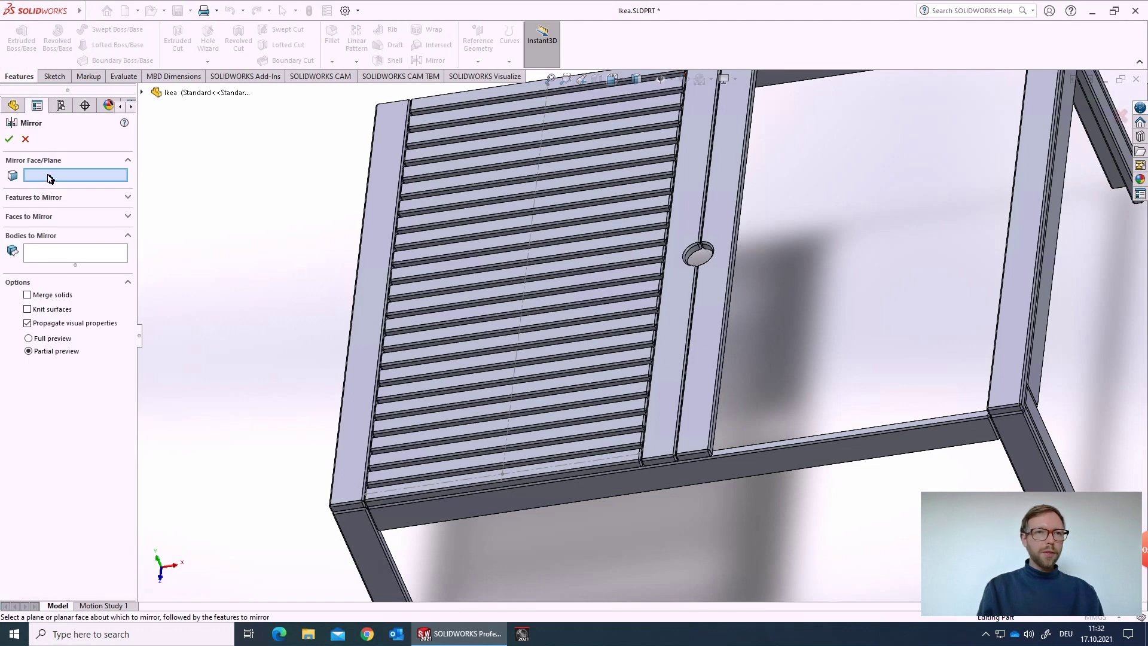
pyautogui.click(46, 258)
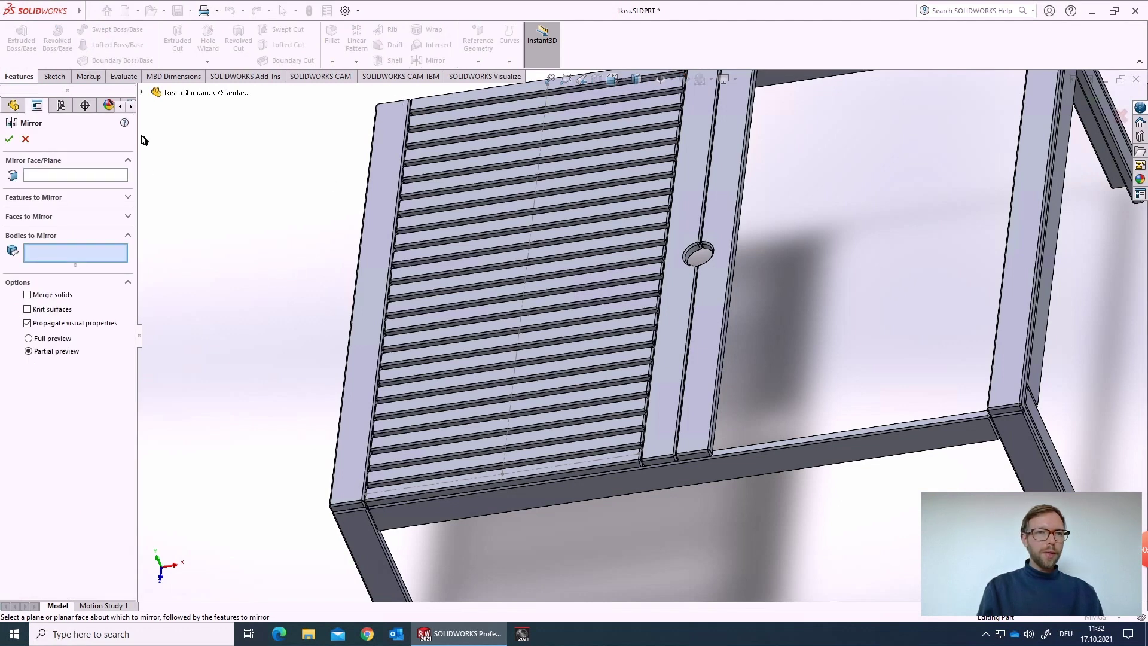
pyautogui.click(143, 93)
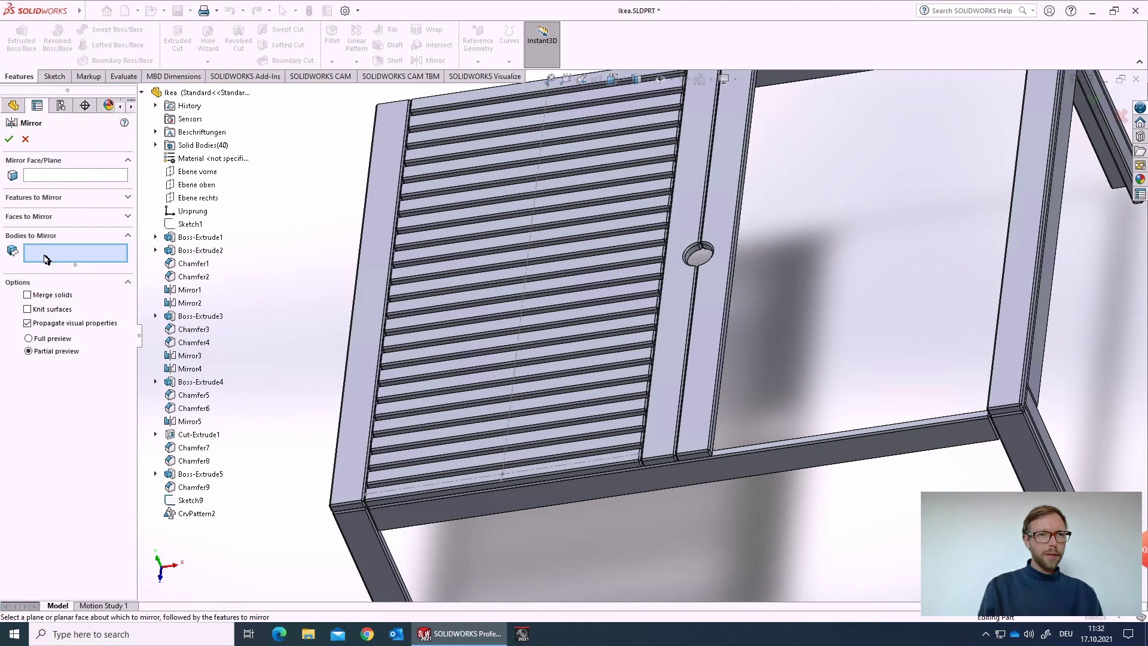
pyautogui.click(44, 200)
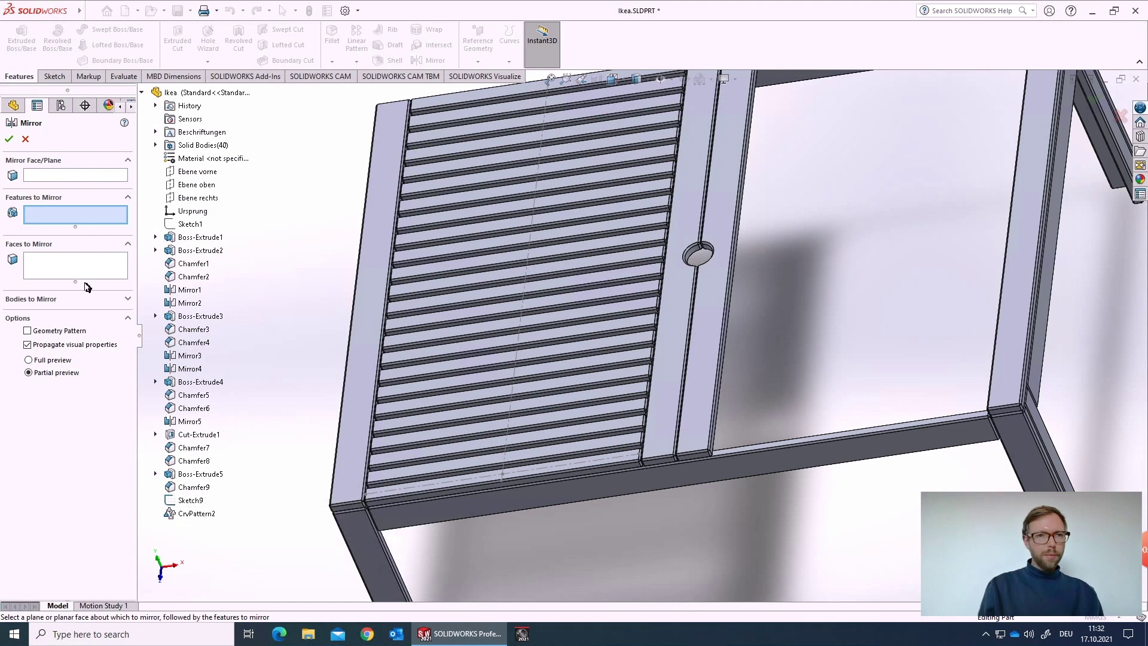
pyautogui.click(83, 176)
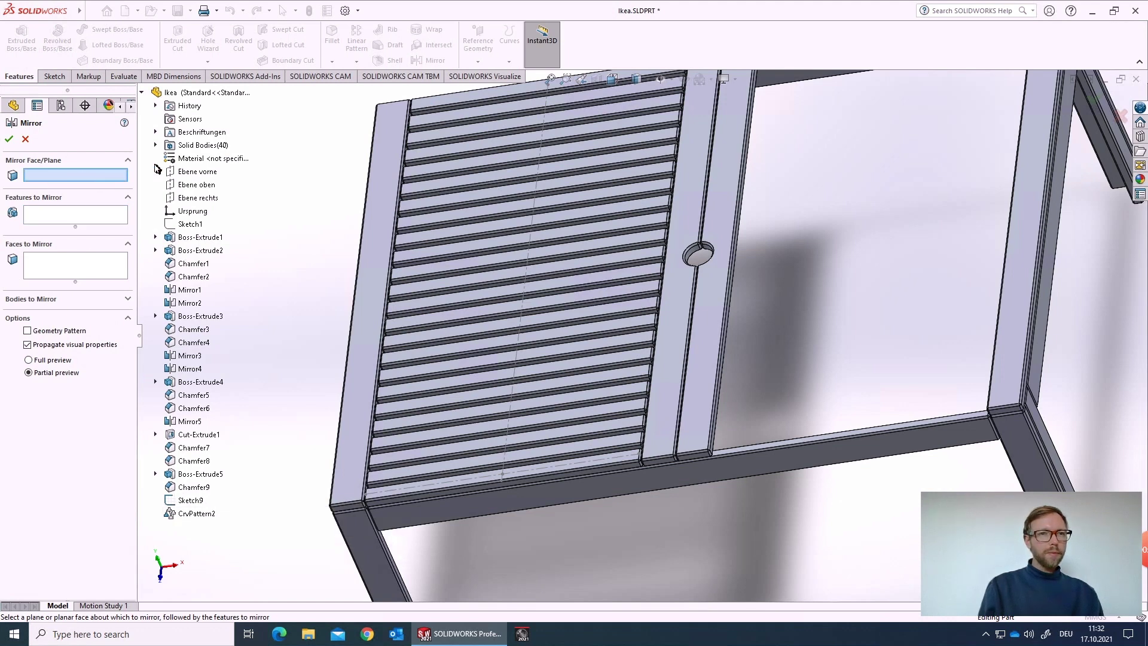
pyautogui.click(194, 197)
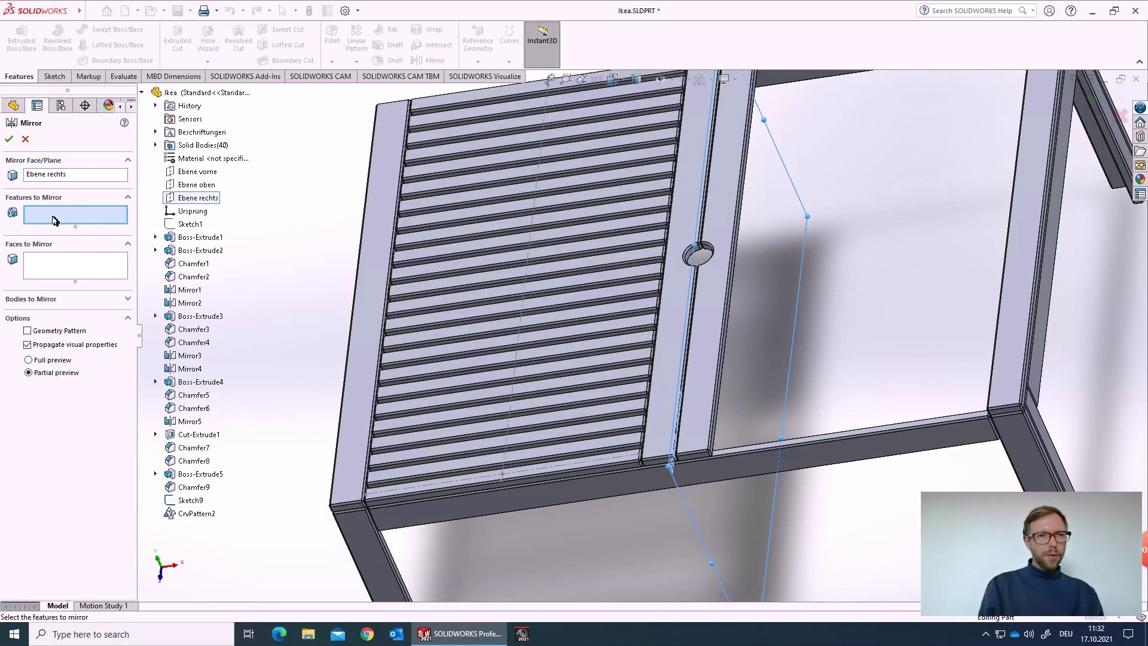
pyautogui.click(192, 489)
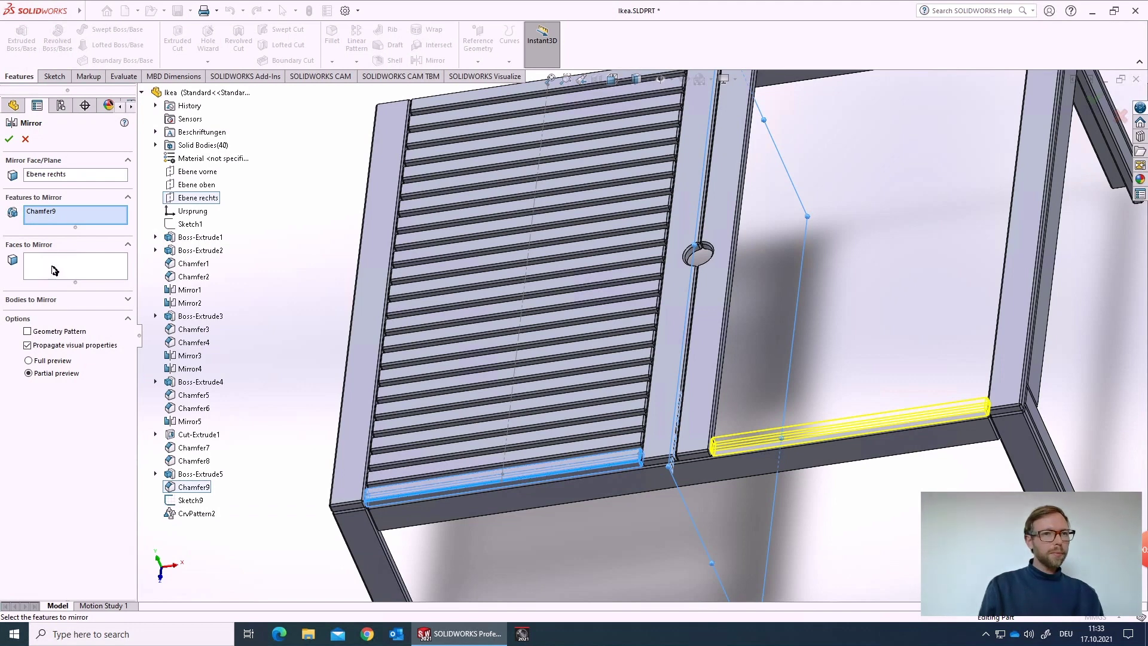
pyautogui.click(49, 268)
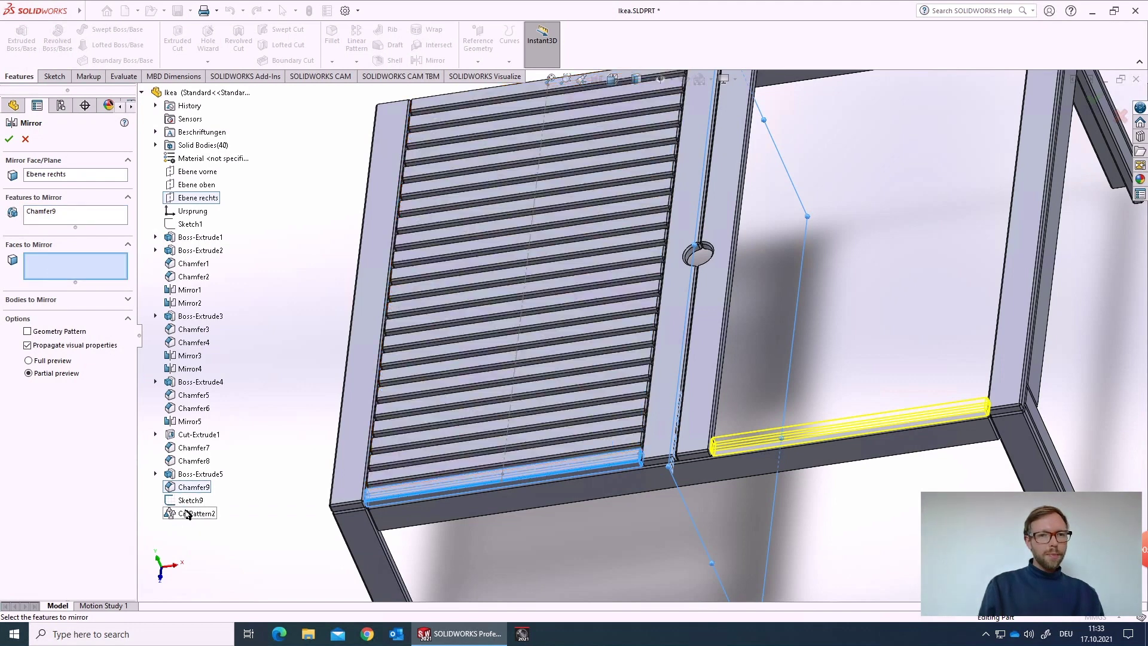
pyautogui.click(52, 219)
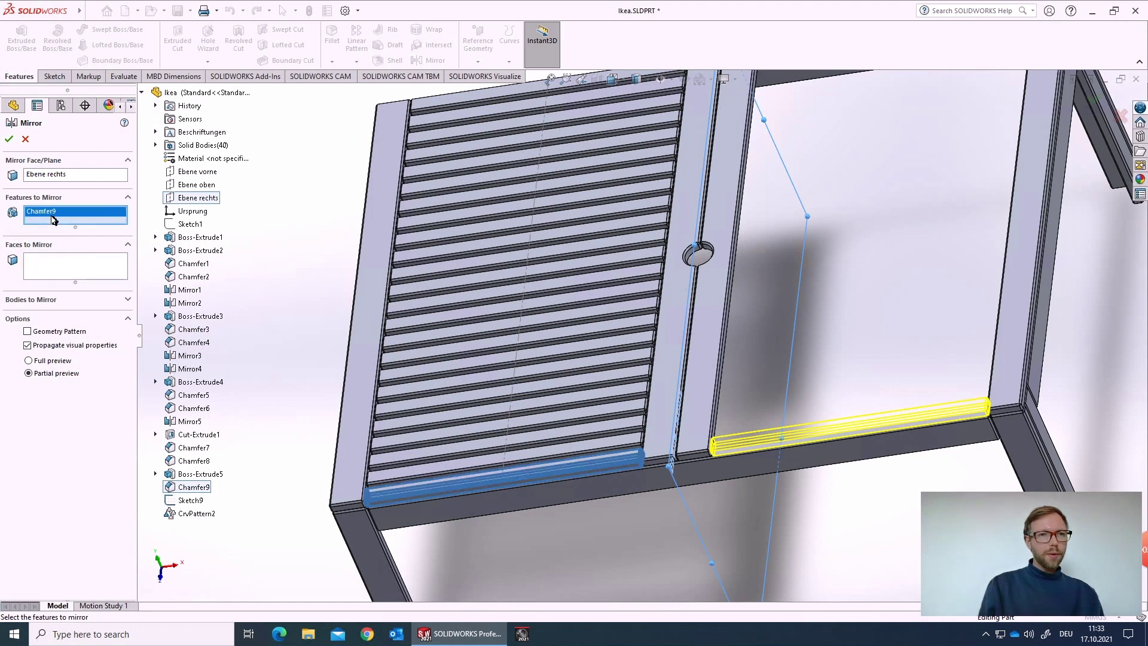
pyautogui.press('Delete')
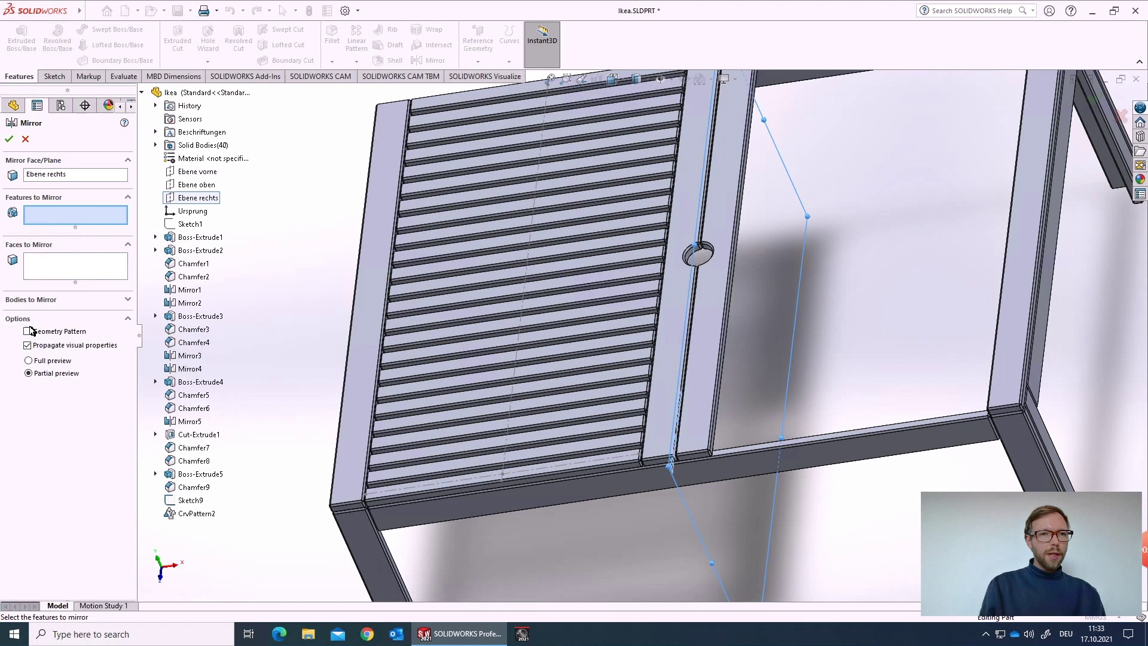
# - Choose the seed slat and all 23 patterned slats as the bodies to mirror and accept the mirror
pyautogui.click(43, 300)
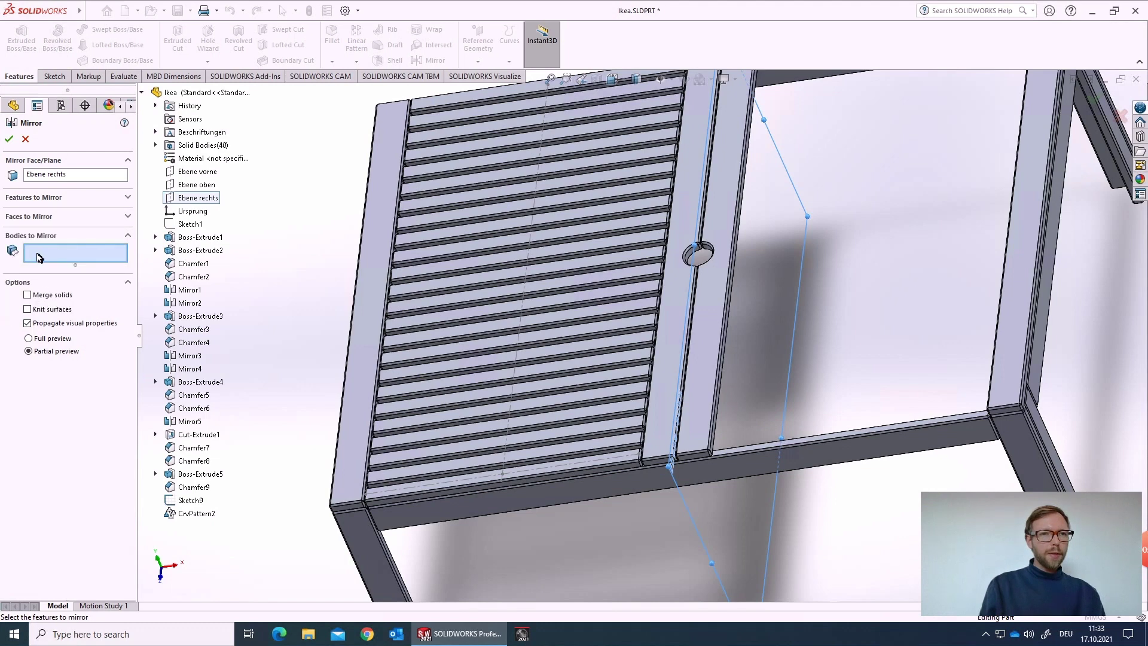
pyautogui.click(414, 497)
pyautogui.click(426, 477)
pyautogui.click(424, 458)
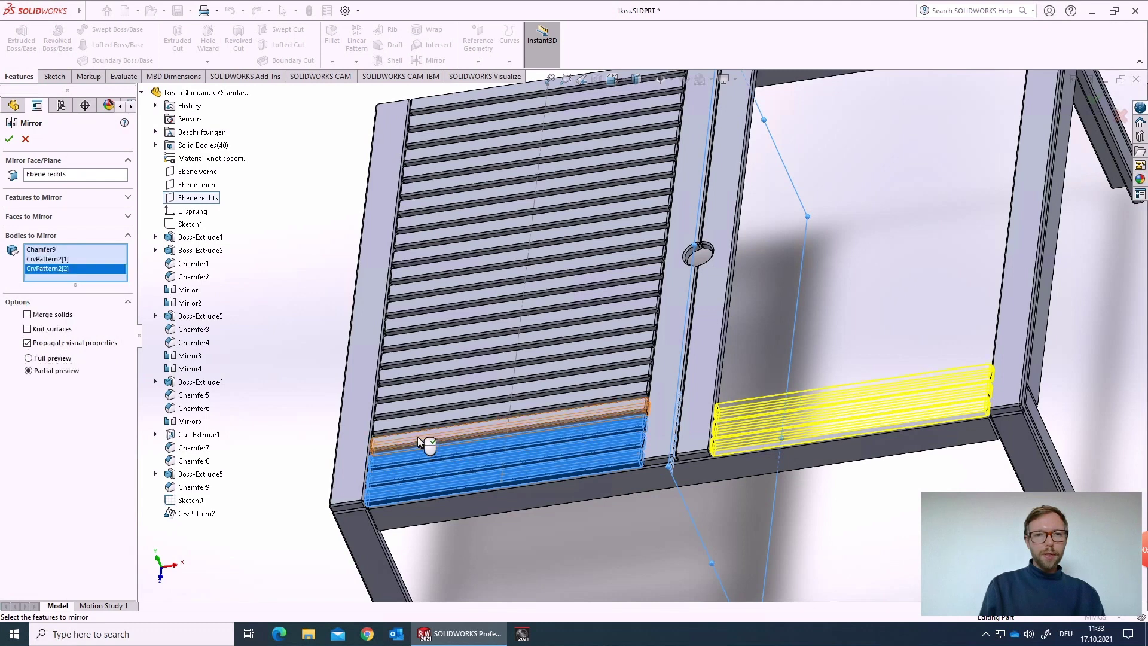
pyautogui.click(420, 443)
pyautogui.click(419, 426)
pyautogui.click(420, 409)
pyautogui.click(419, 393)
pyautogui.click(419, 377)
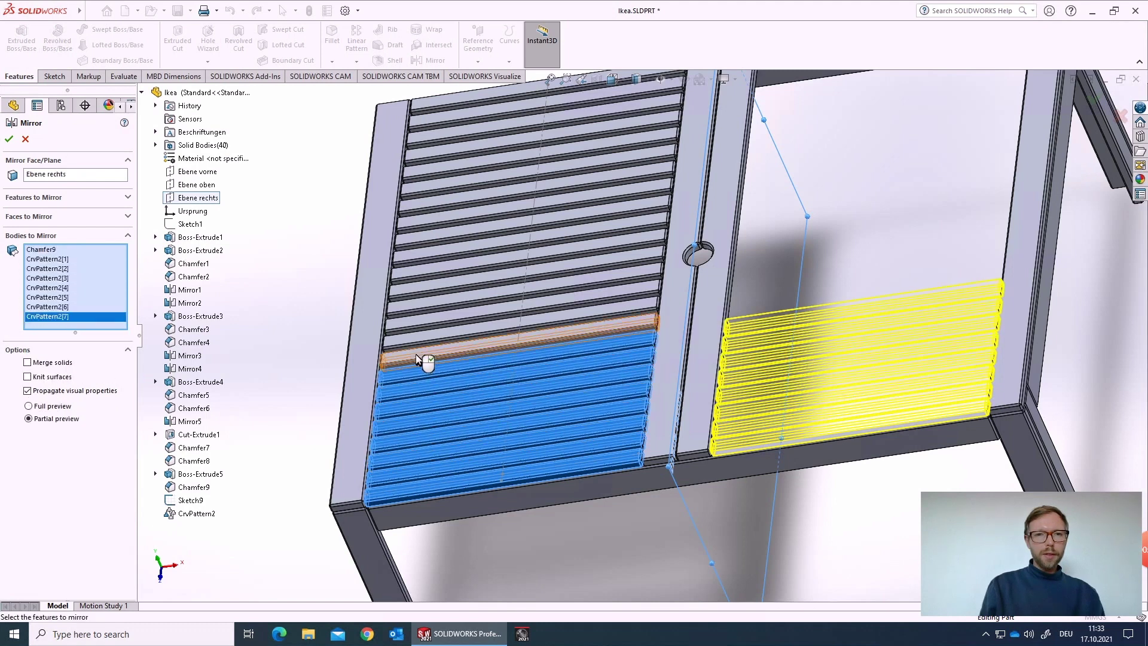
pyautogui.click(419, 361)
pyautogui.click(422, 345)
pyautogui.click(424, 329)
pyautogui.click(428, 312)
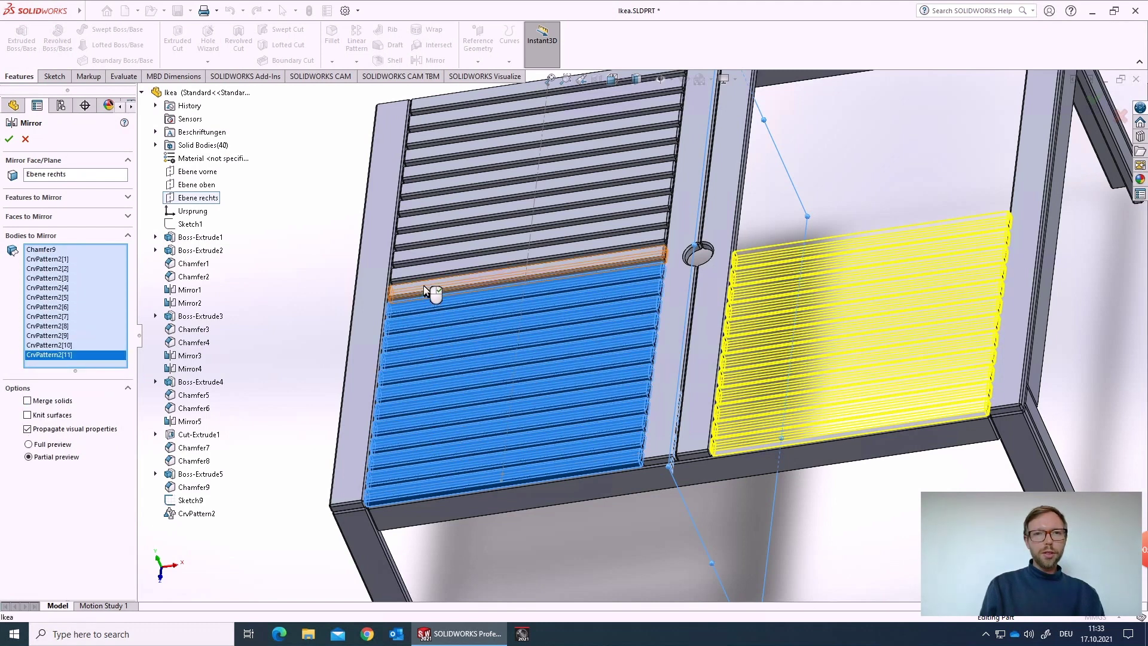
pyautogui.click(426, 289)
pyautogui.click(427, 271)
pyautogui.click(429, 255)
pyautogui.click(431, 238)
pyautogui.click(431, 221)
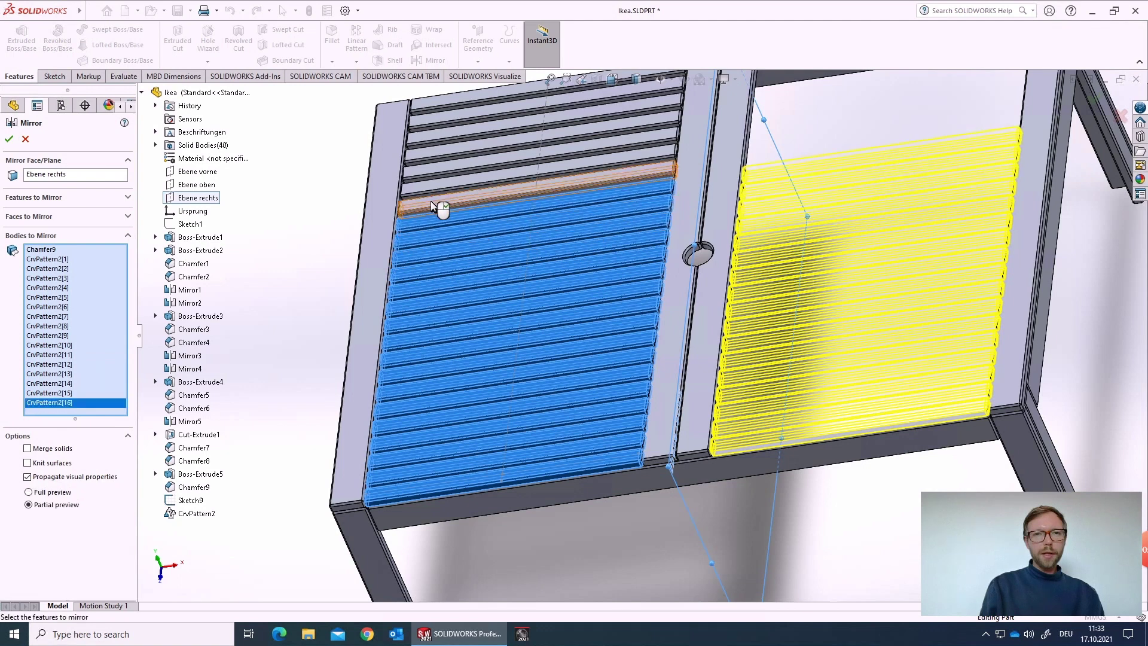
pyautogui.click(433, 205)
pyautogui.click(436, 188)
pyautogui.click(438, 172)
pyautogui.click(441, 155)
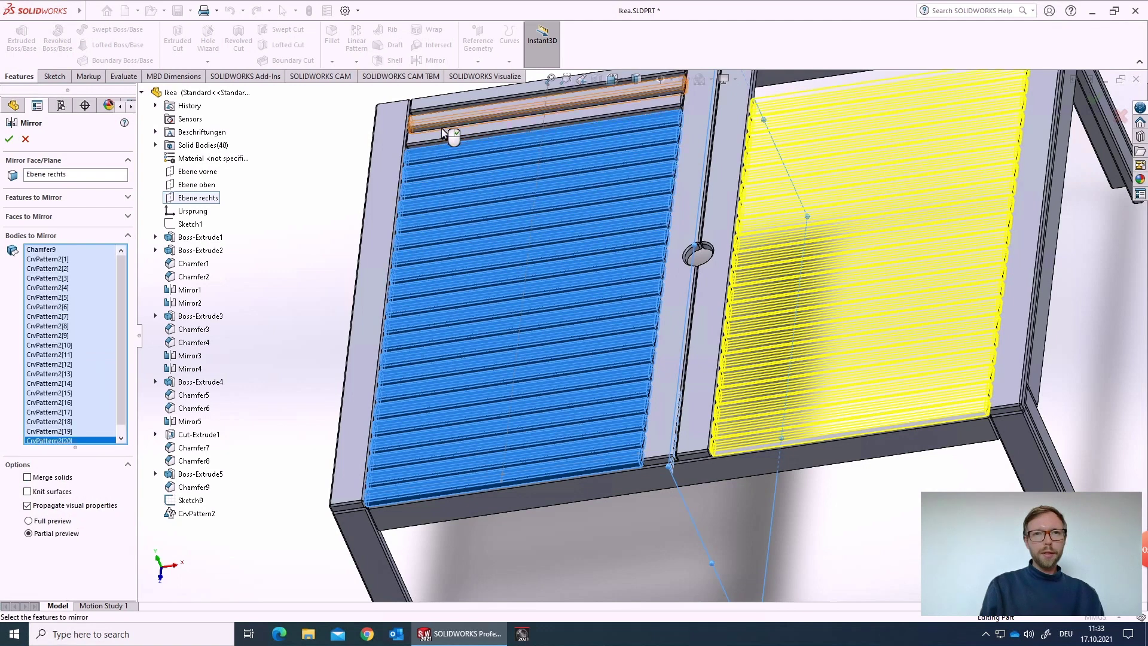
pyautogui.click(442, 132)
pyautogui.click(449, 120)
pyautogui.click(451, 109)
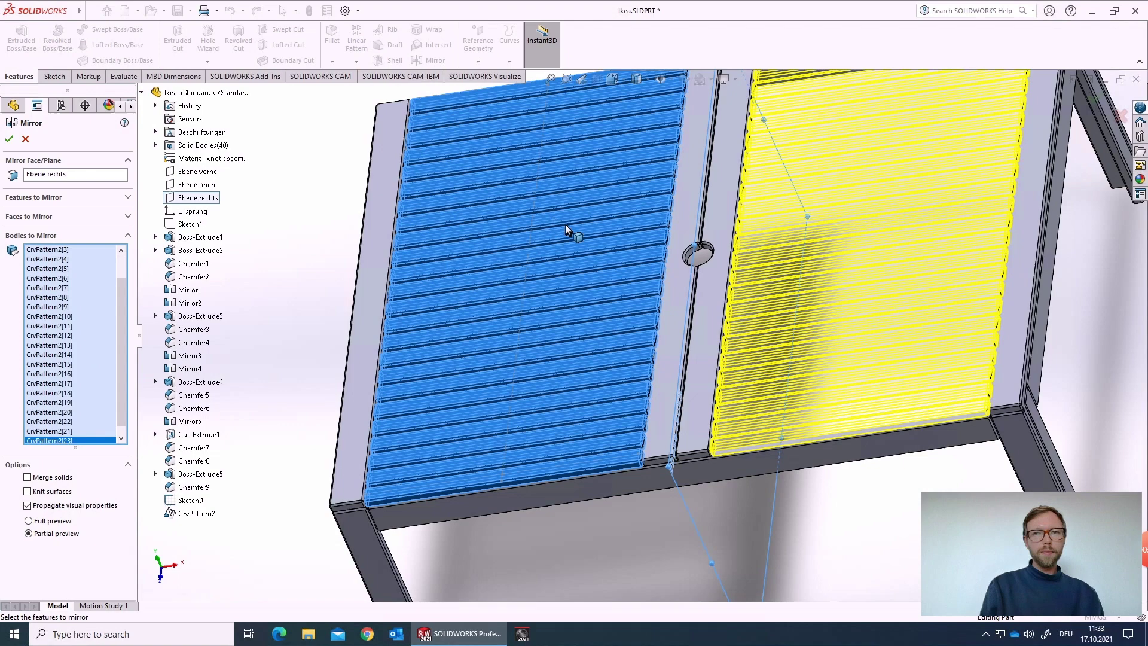
pyautogui.scroll(5, 598, 245)
pyautogui.moveTo(628, 256); pyautogui.dragTo(661, 291, button='middle')
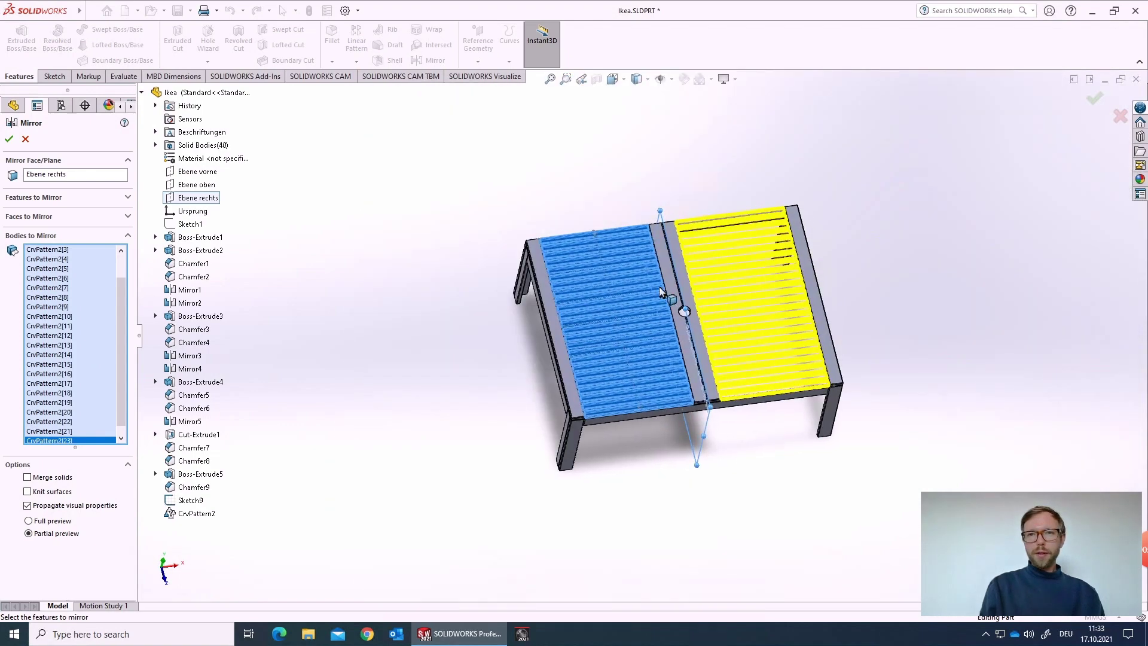
pyautogui.click(9, 139)
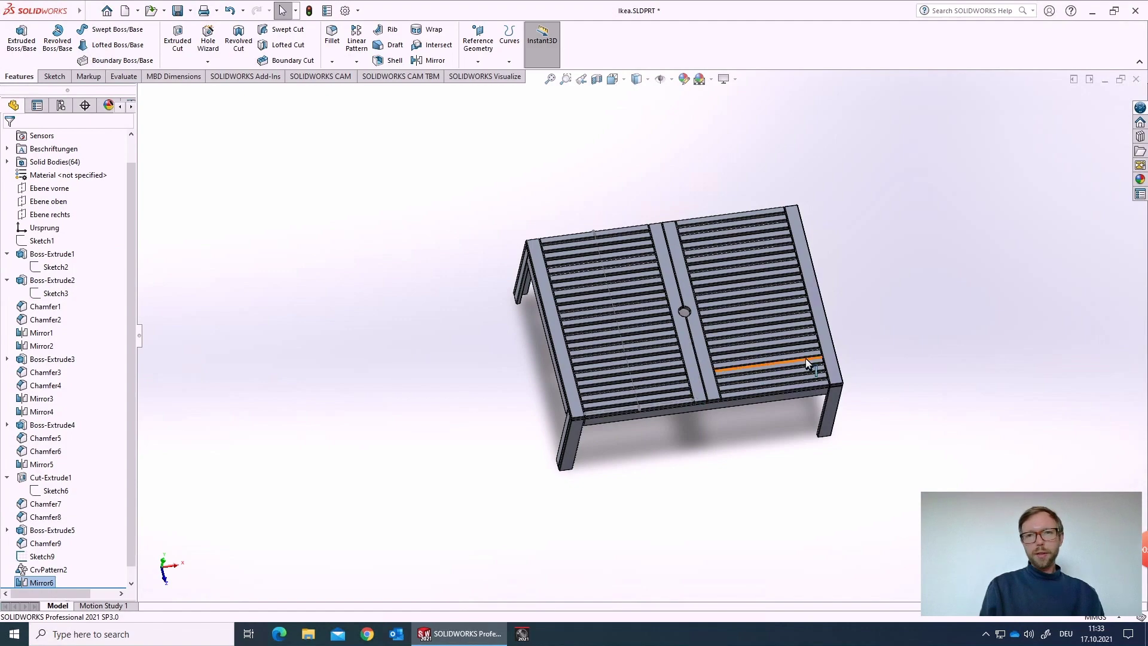
# - Set the table's width in the base layout sketch to 2000 mm and check the slat gaps on both halves
pyautogui.scroll(-5, 805, 368)
pyautogui.moveTo(661, 296); pyautogui.dragTo(420, 519, button='middle')
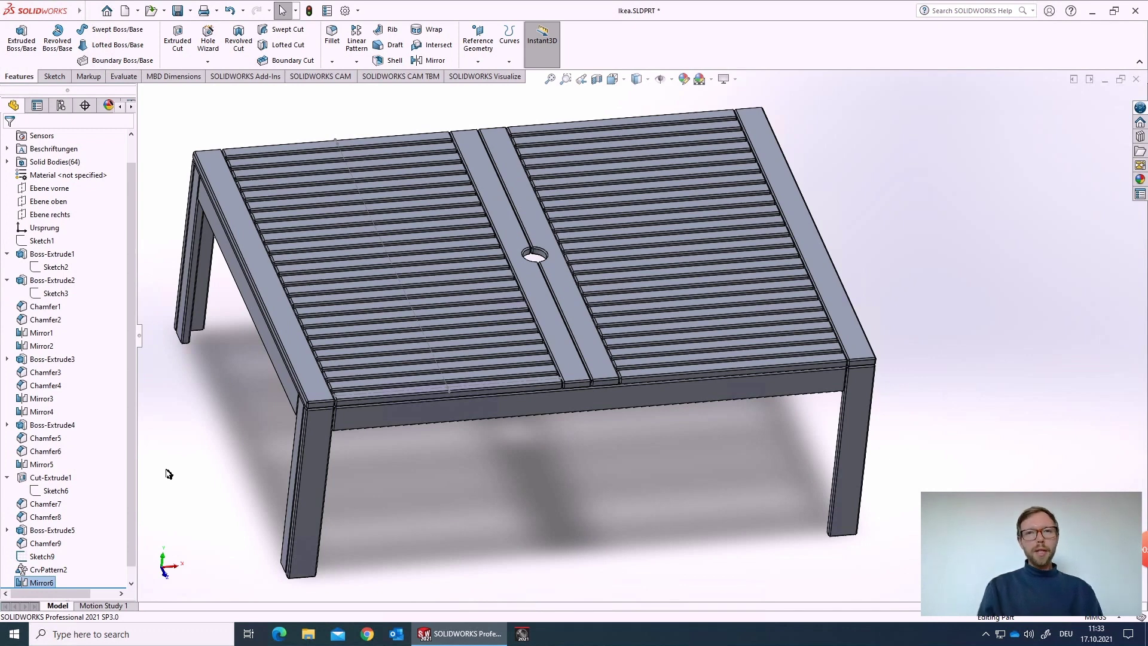
pyautogui.scroll(-1, 87, 515)
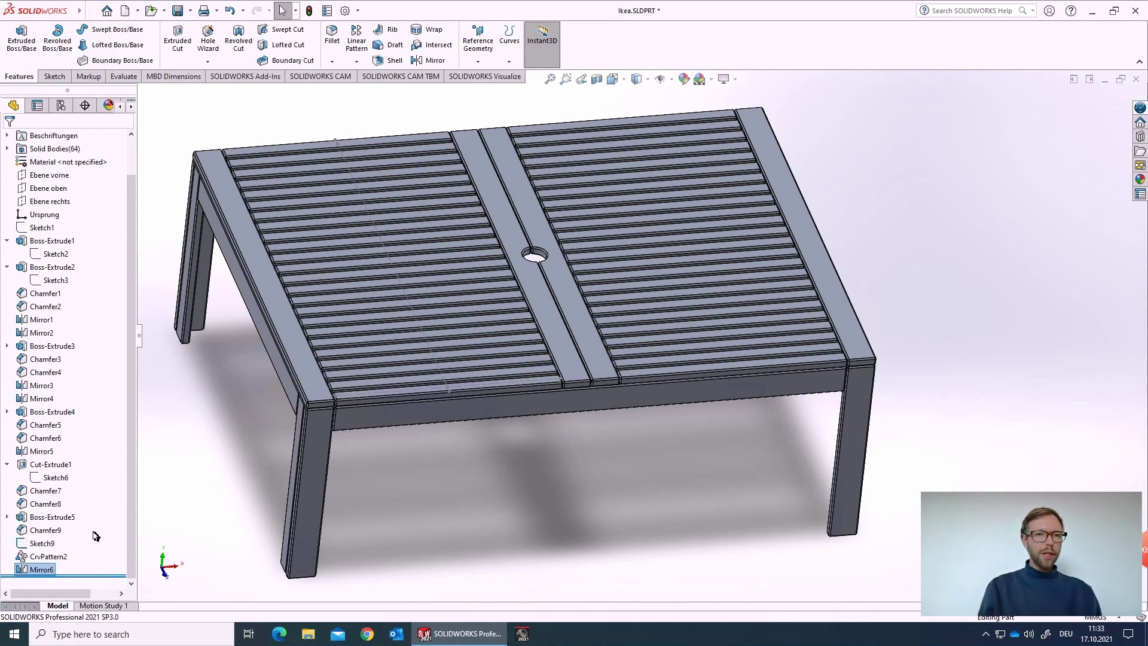
pyautogui.scroll(2, 221, 460)
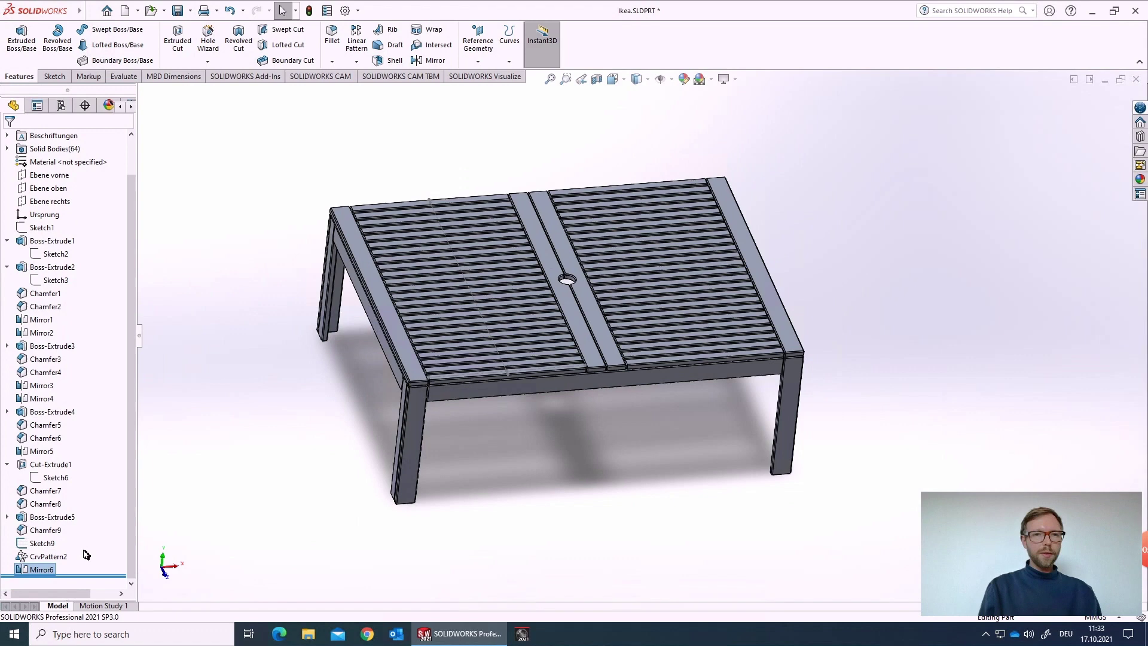
pyautogui.click(42, 227)
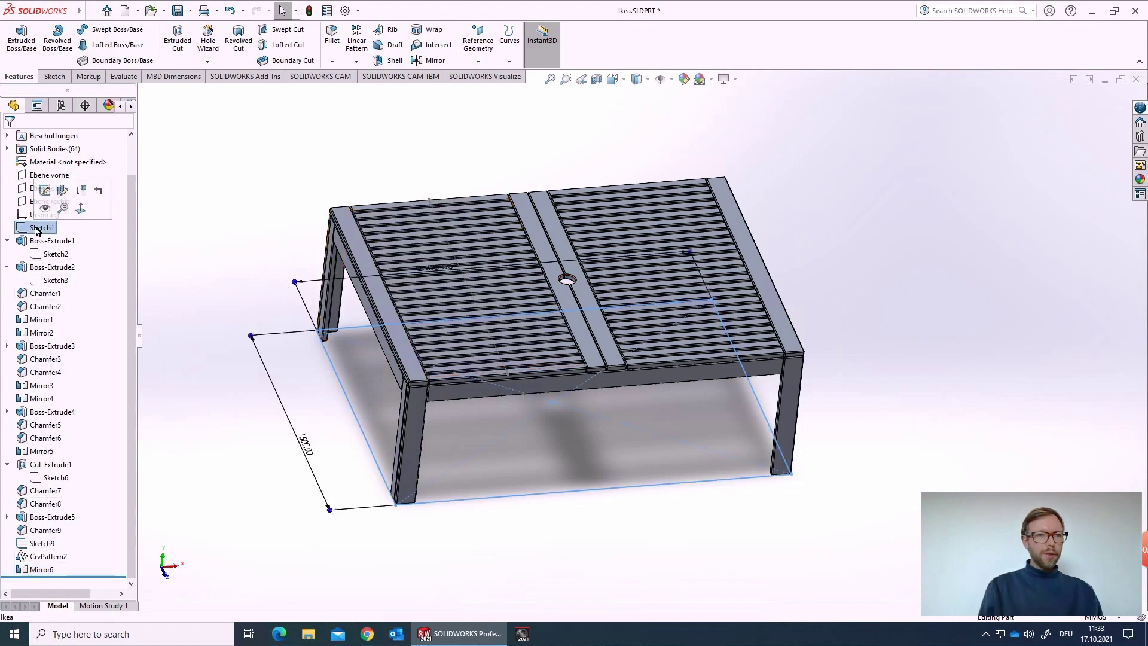
pyautogui.doubleClick(305, 450)
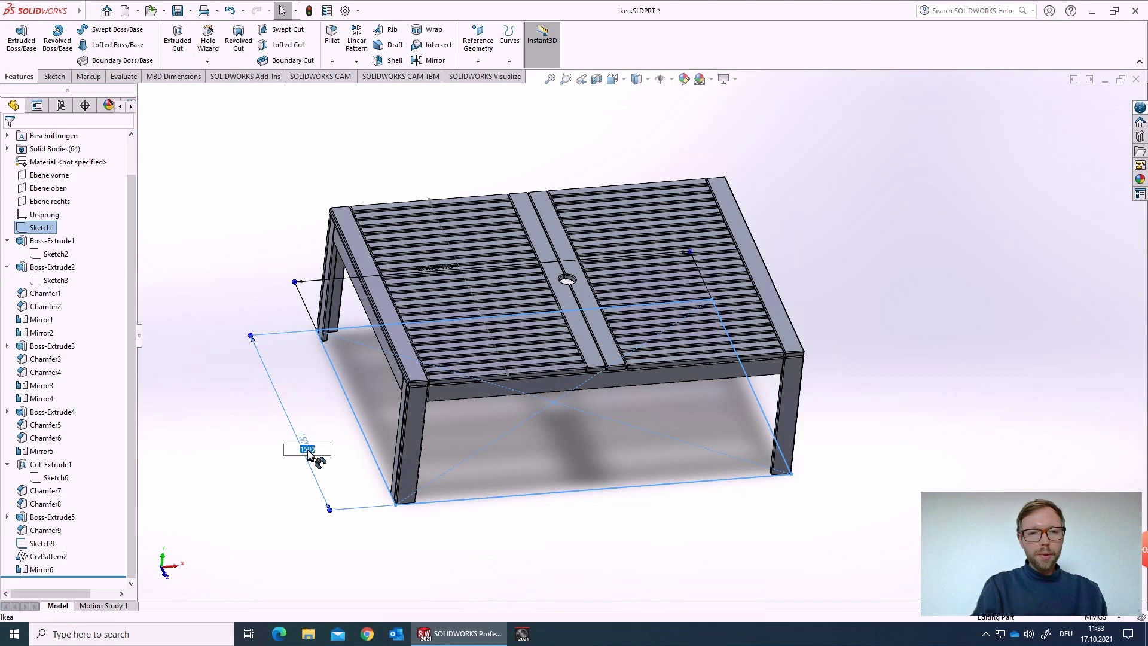
pyautogui.write('2000')
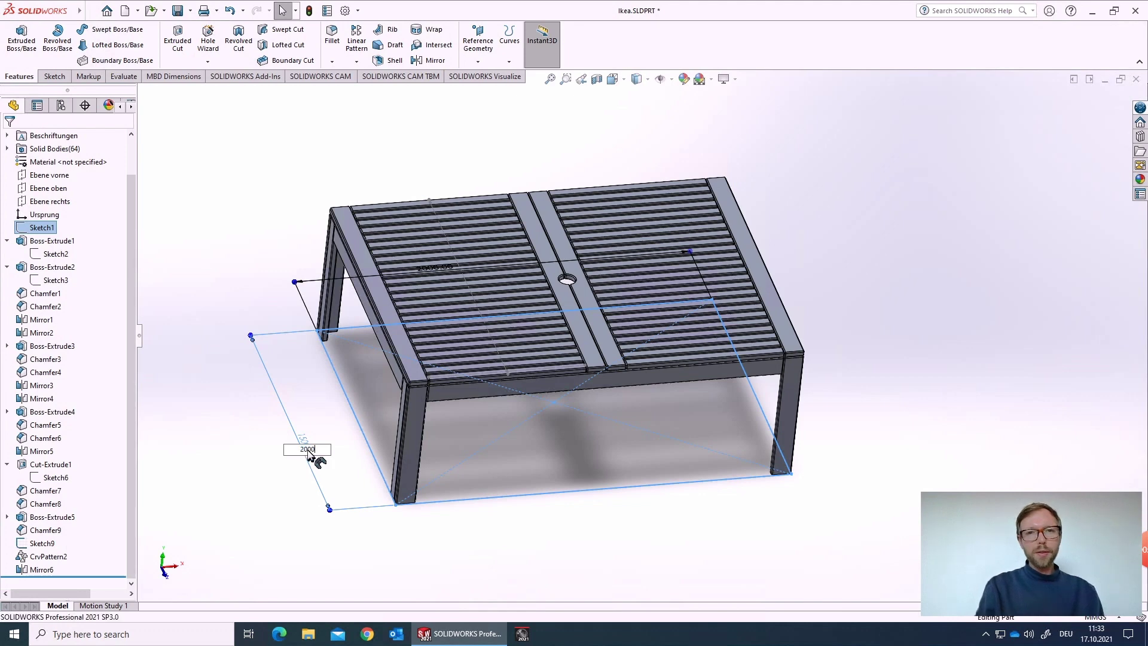
pyautogui.press('Return')
pyautogui.click(242, 508)
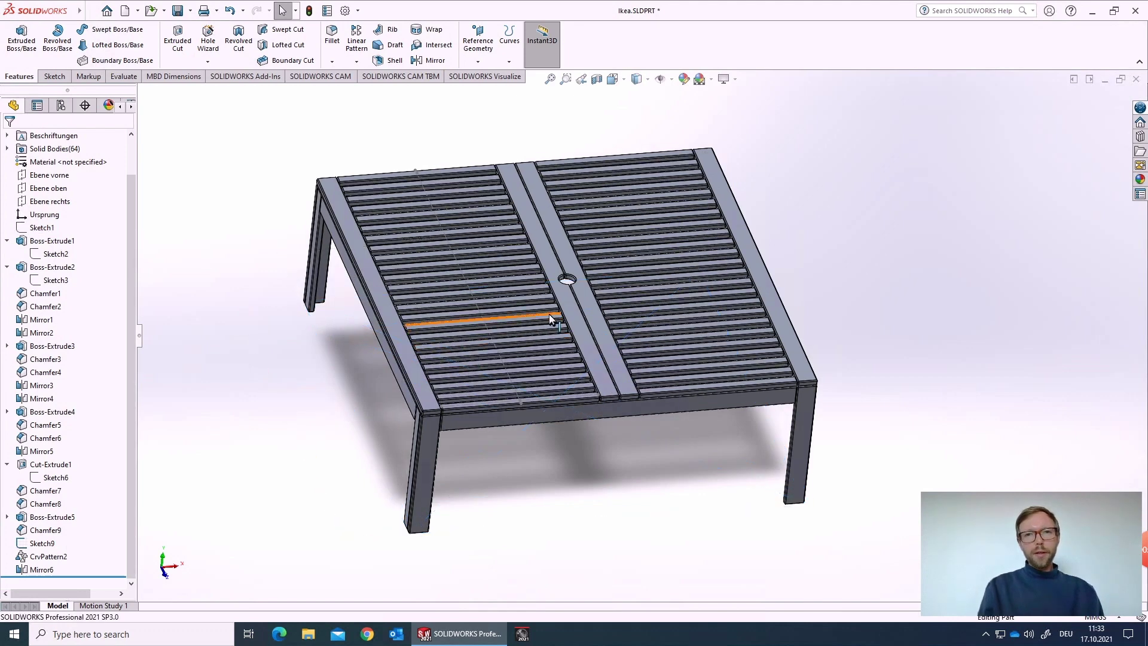
pyautogui.moveTo(551, 313)
pyautogui.mouseDown(button='middle')
pyautogui.moveTo(515, 379)
pyautogui.moveTo(626, 218)
pyautogui.mouseUp(button='middle')
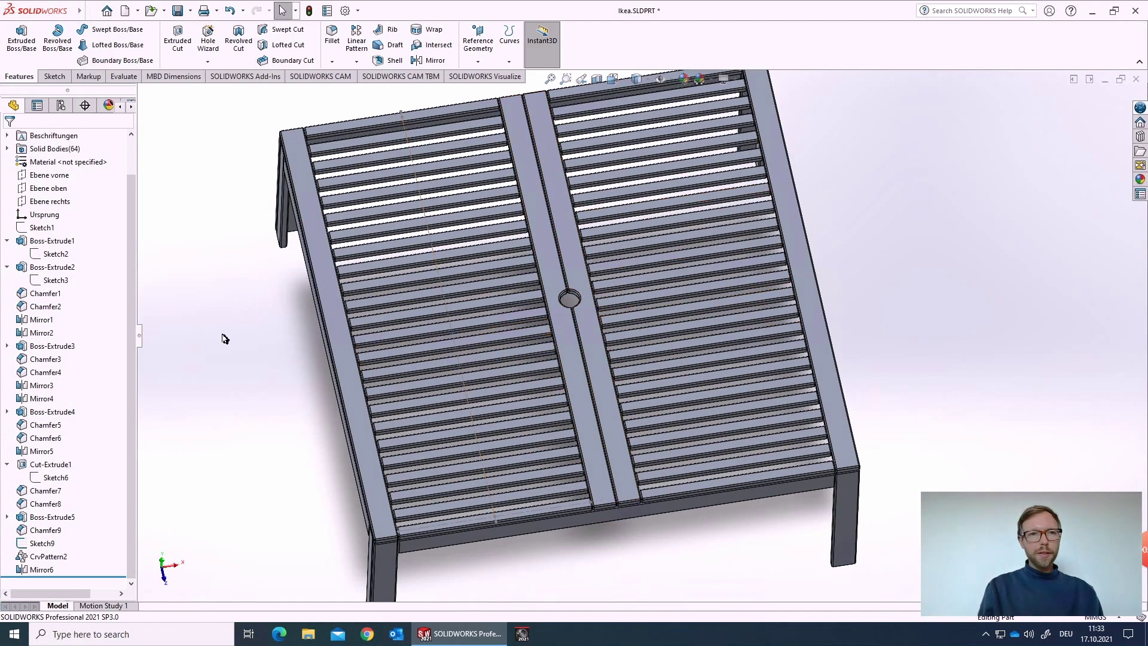
# - Raise the slats' curve driven pattern to 27 instances and accept the change
pyautogui.click(46, 560)
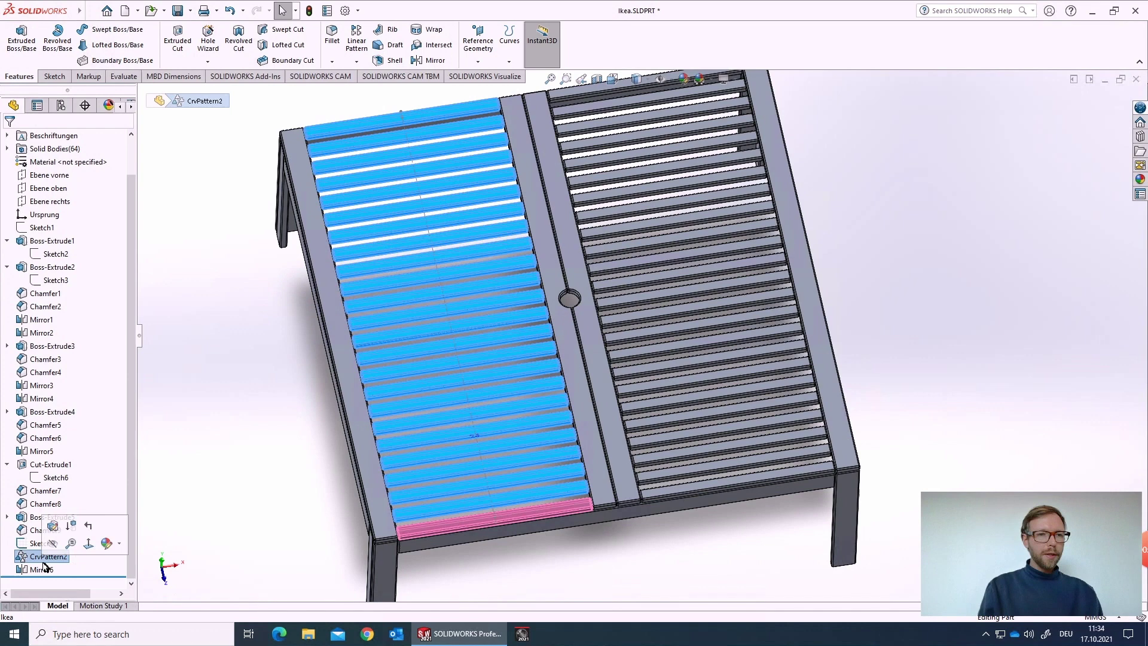
pyautogui.click(55, 530)
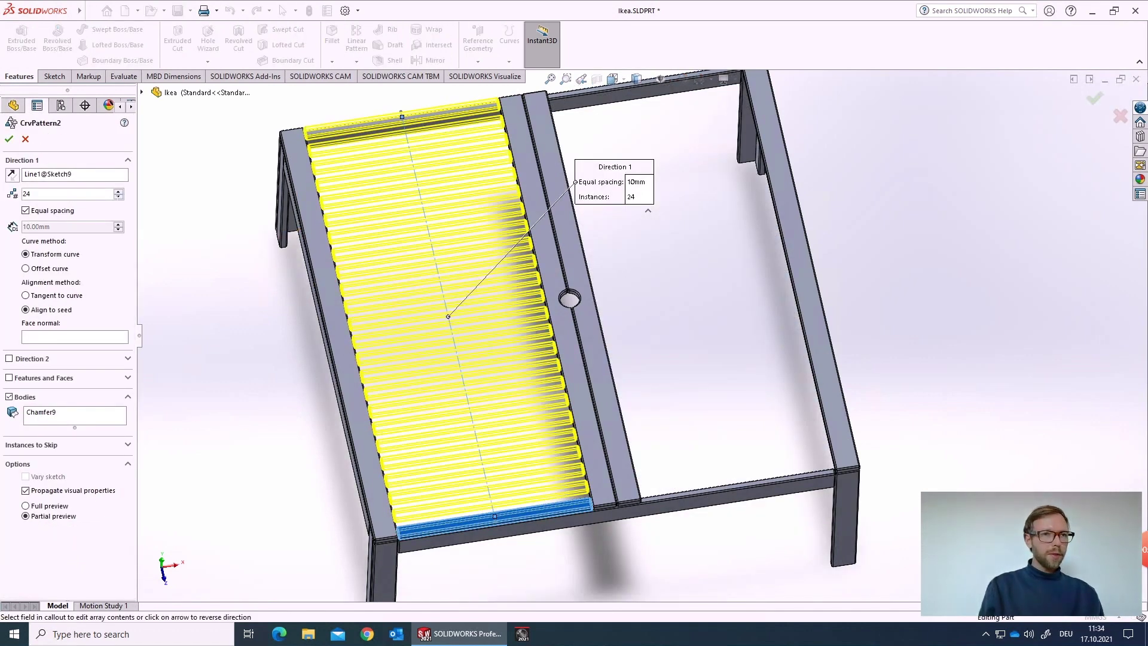
pyautogui.click(120, 193)
pyautogui.click(120, 194)
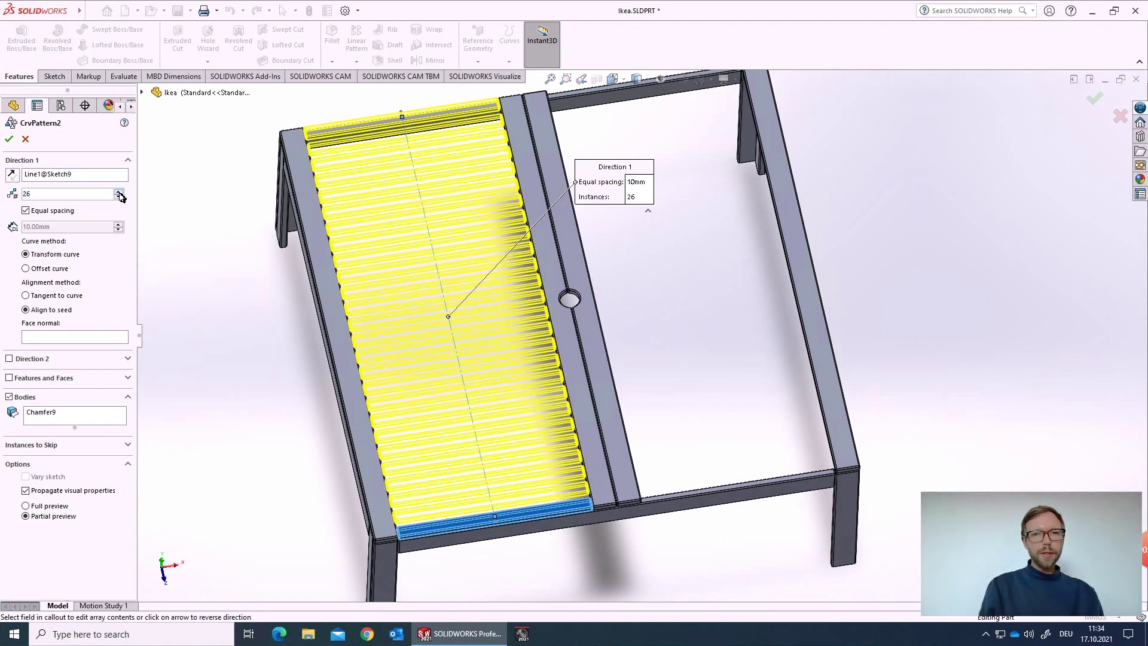
pyautogui.click(120, 193)
pyautogui.click(12, 141)
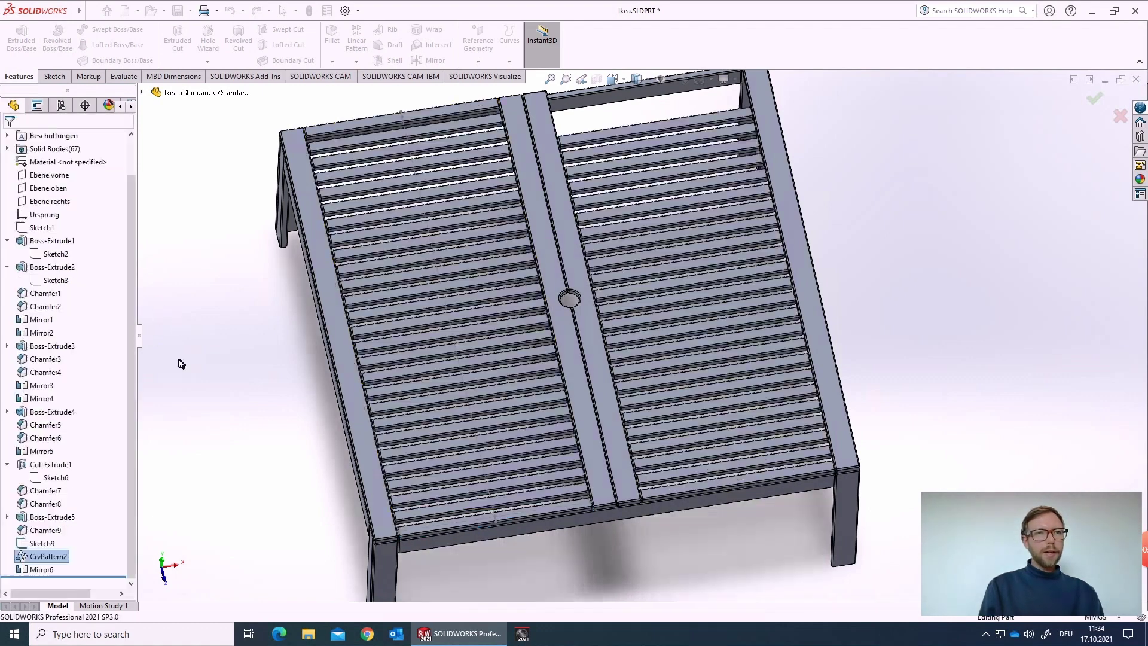
# - Add the three newly patterned slats at the table's far end to the existing slat mirror's bodies and check the tabletop
pyautogui.click(40, 571)
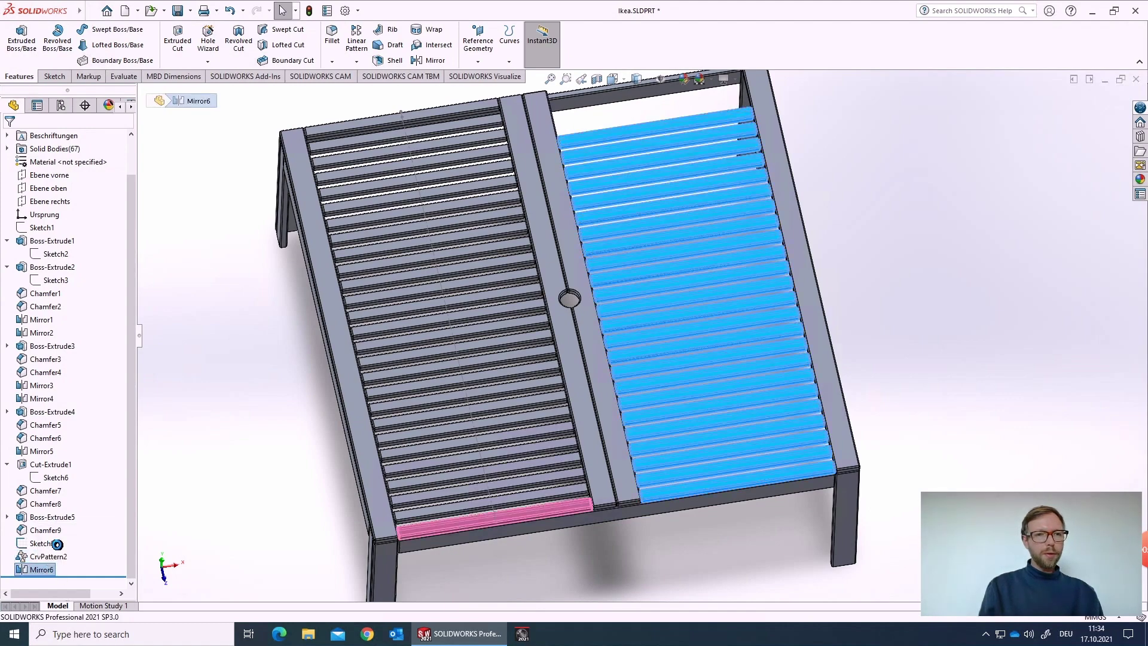
pyautogui.click(89, 346)
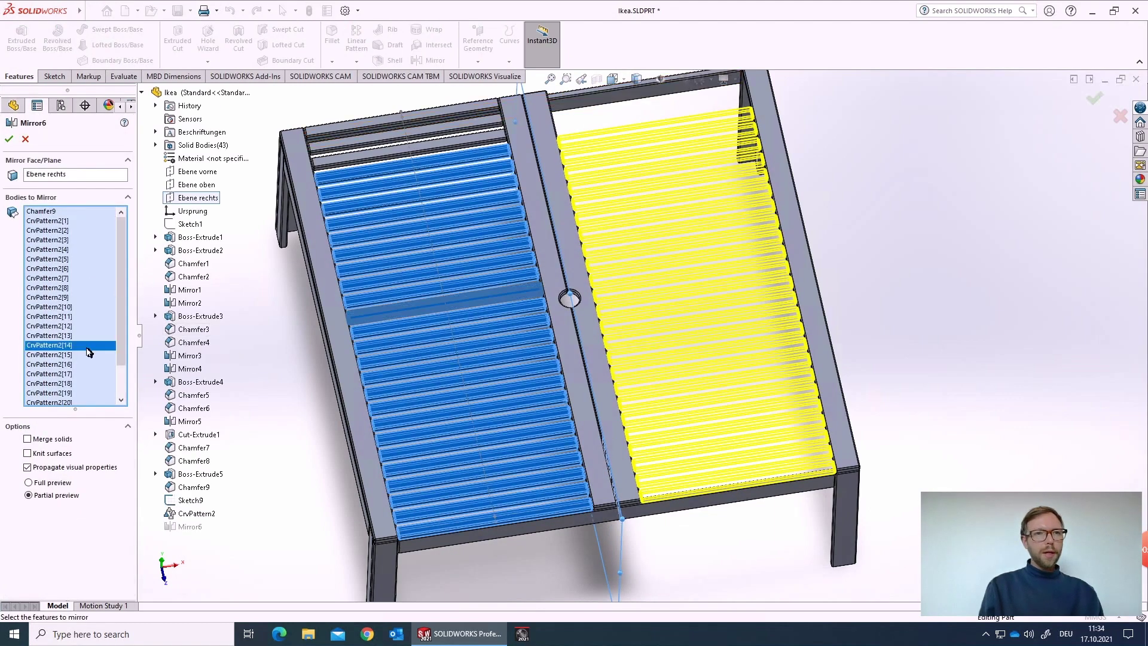
pyautogui.click(451, 147)
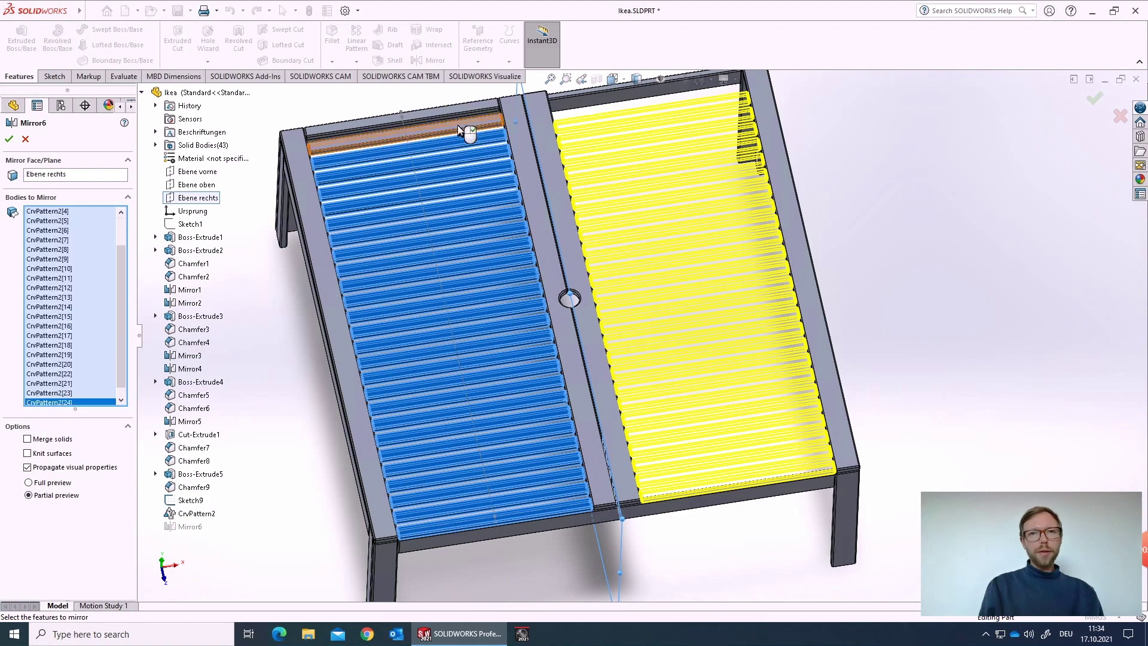
pyautogui.click(10, 141)
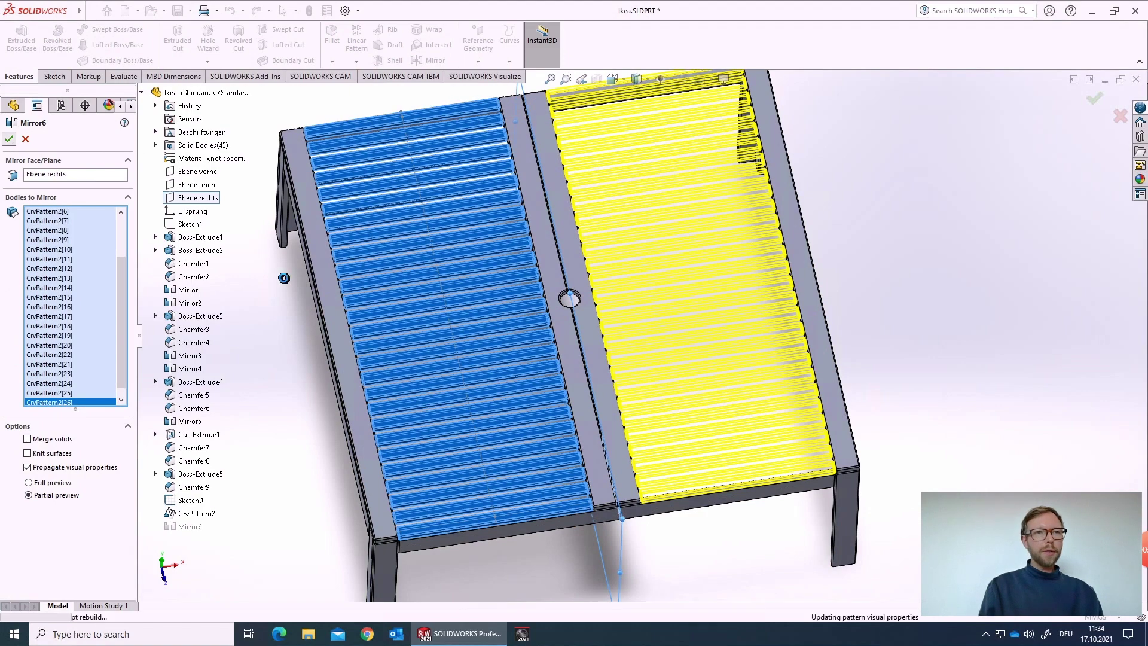
pyautogui.scroll(5, 824, 330)
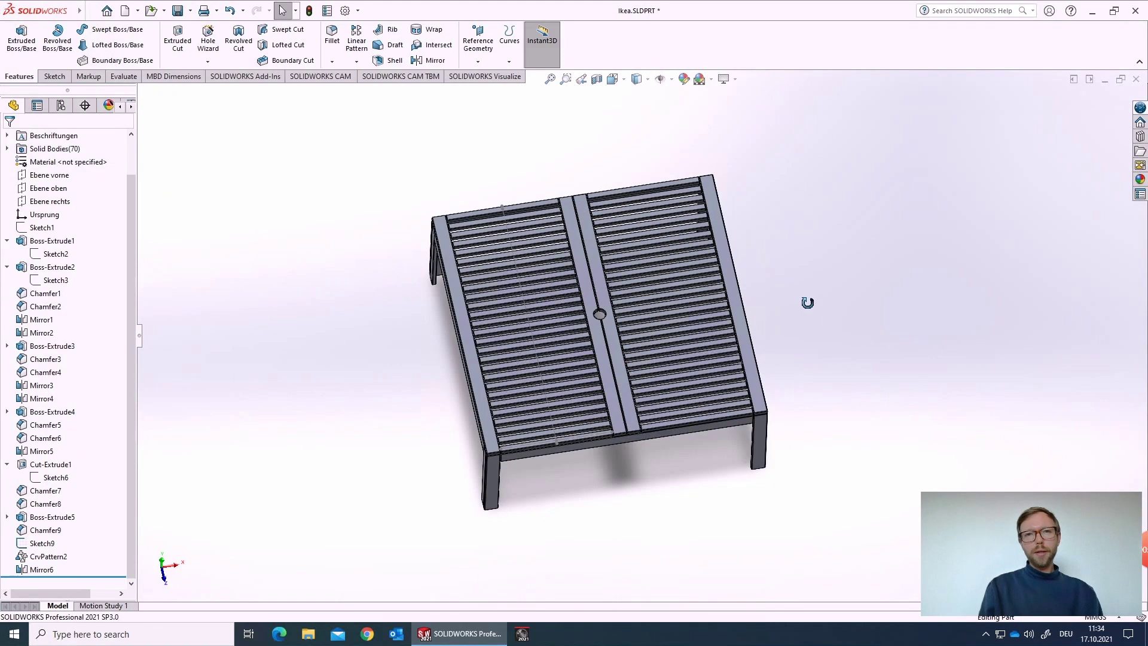
pyautogui.moveTo(808, 303); pyautogui.dragTo(799, 231, button='middle')
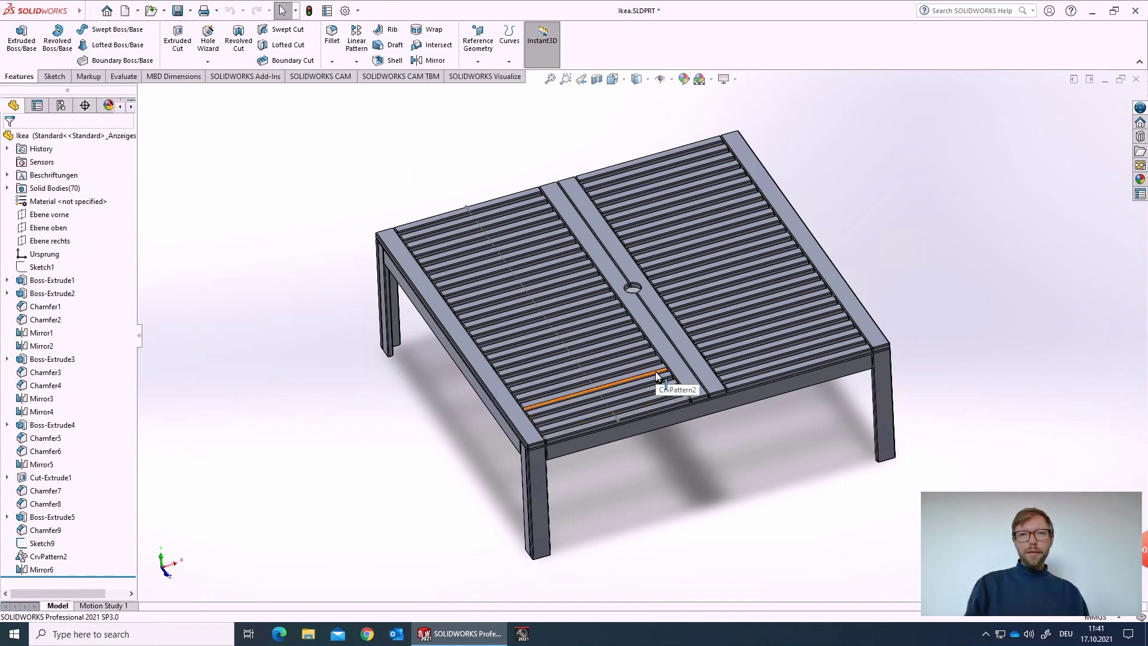
# - Delete the Mirror6 feature that copies the patterned slats to the other half of the table
pyautogui.scroll(-2, 800, 423)
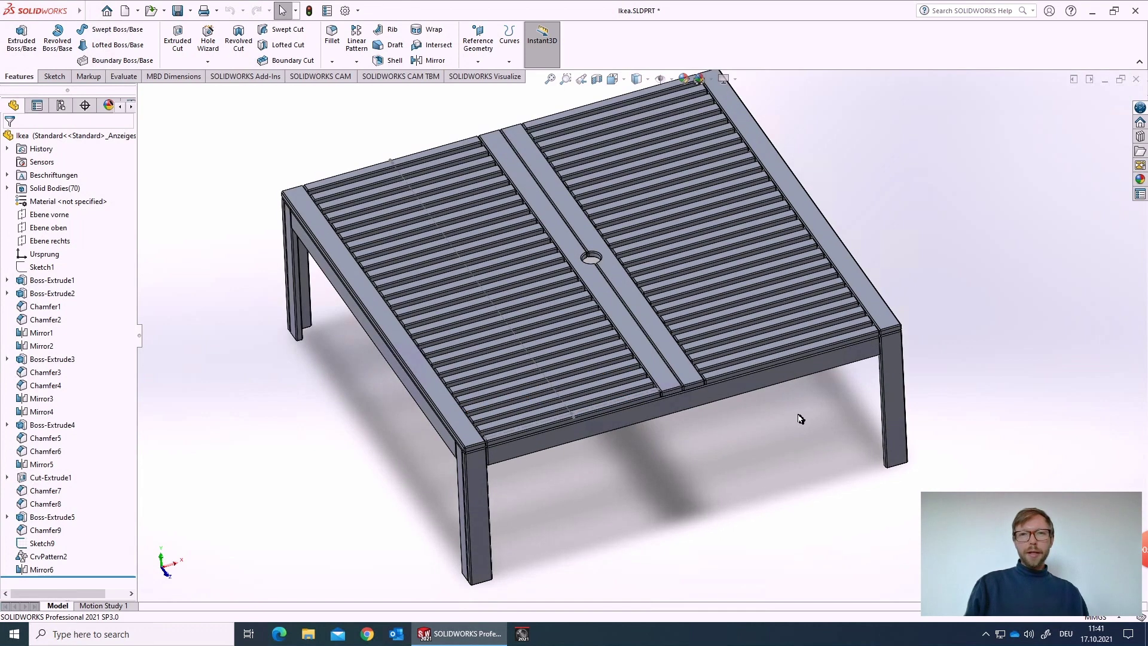
pyautogui.click(41, 557)
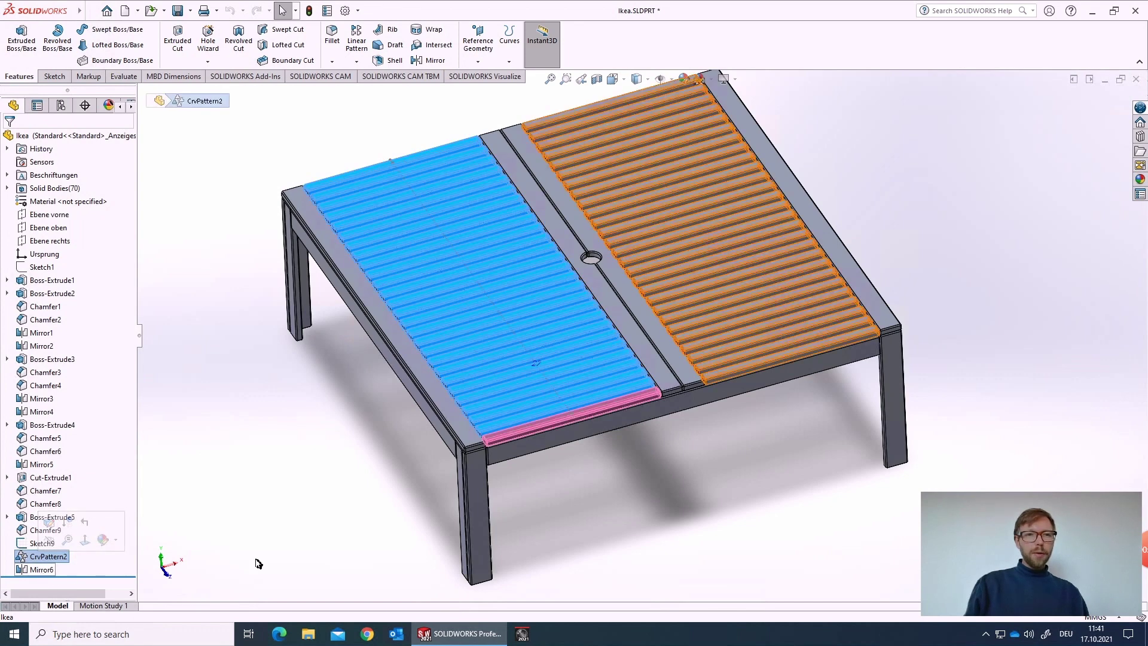
pyautogui.click(616, 494)
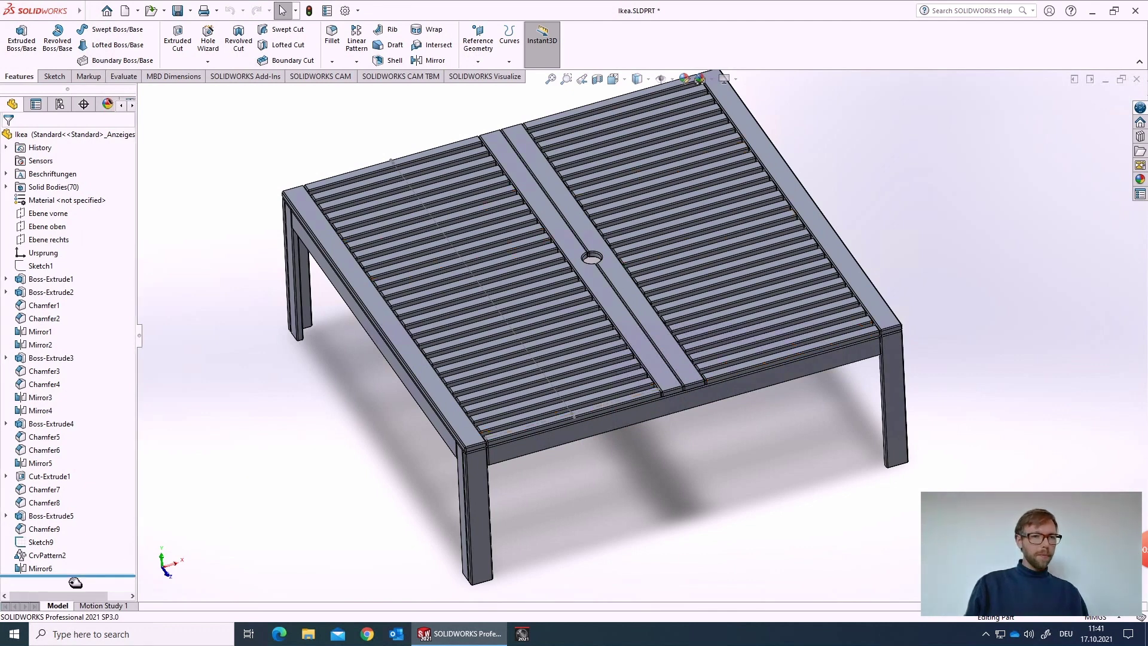
pyautogui.click(40, 569)
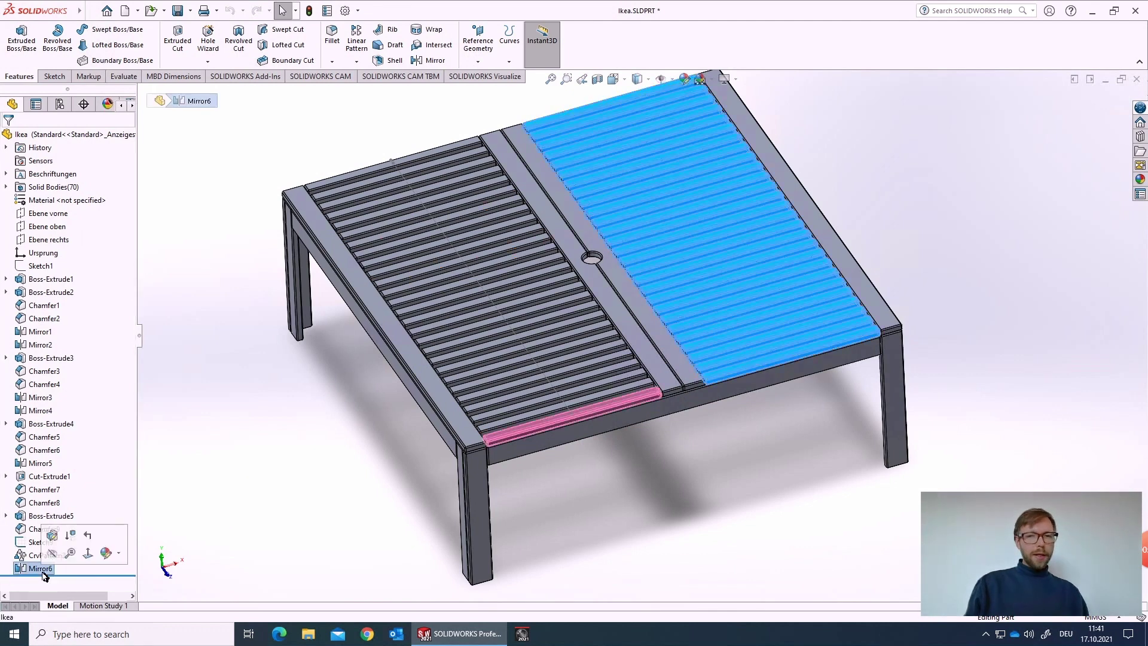
pyautogui.press('Delete')
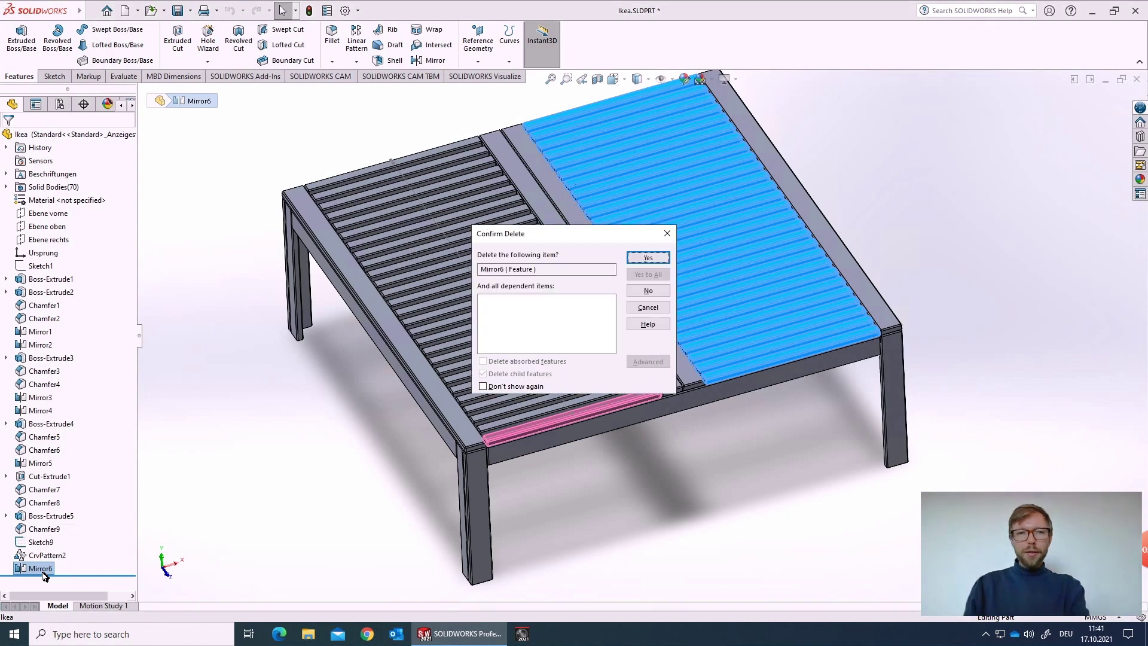
pyautogui.click(646, 257)
# - Roll the model back to just after Sketch9, before the slats' curve driven pattern
pyautogui.click(48, 556)
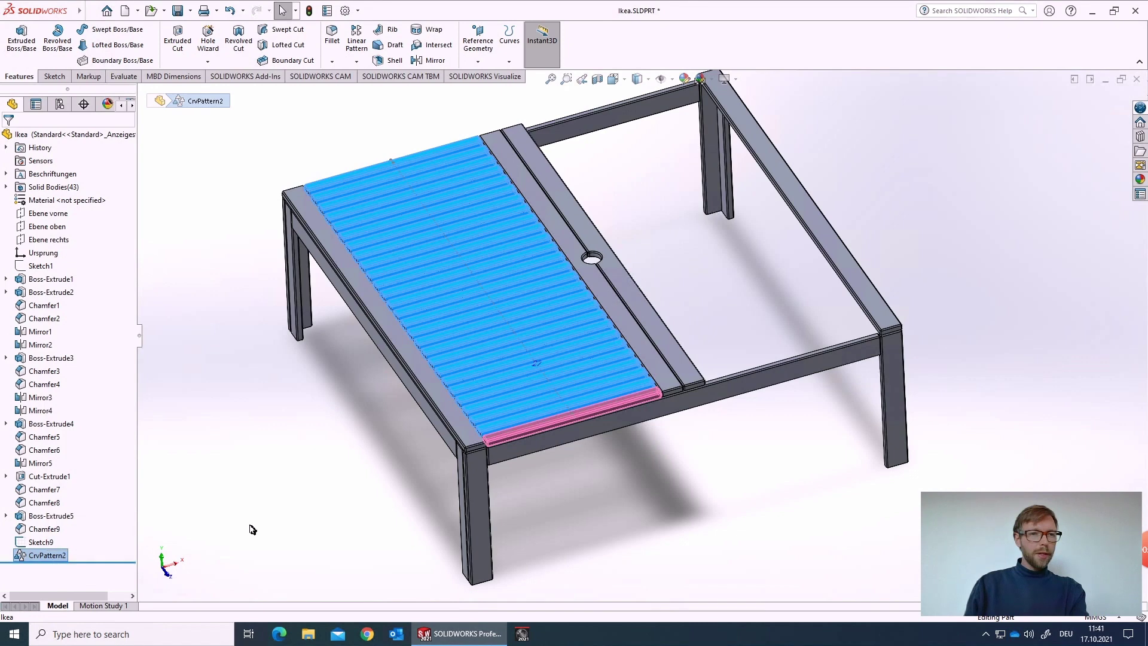
pyautogui.click(226, 534)
pyautogui.moveTo(87, 568); pyautogui.dragTo(87, 552)
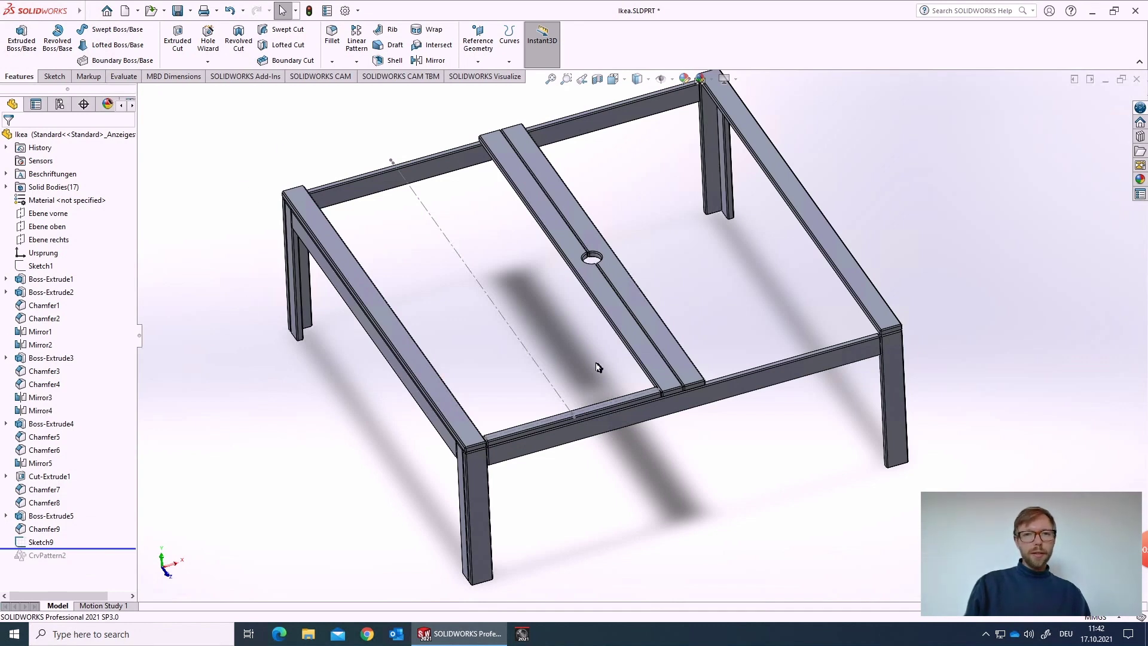
pyautogui.moveTo(92, 549)
pyautogui.mouseDown()
pyautogui.moveTo(91, 572)
pyautogui.moveTo(96, 560)
pyautogui.mouseUp()
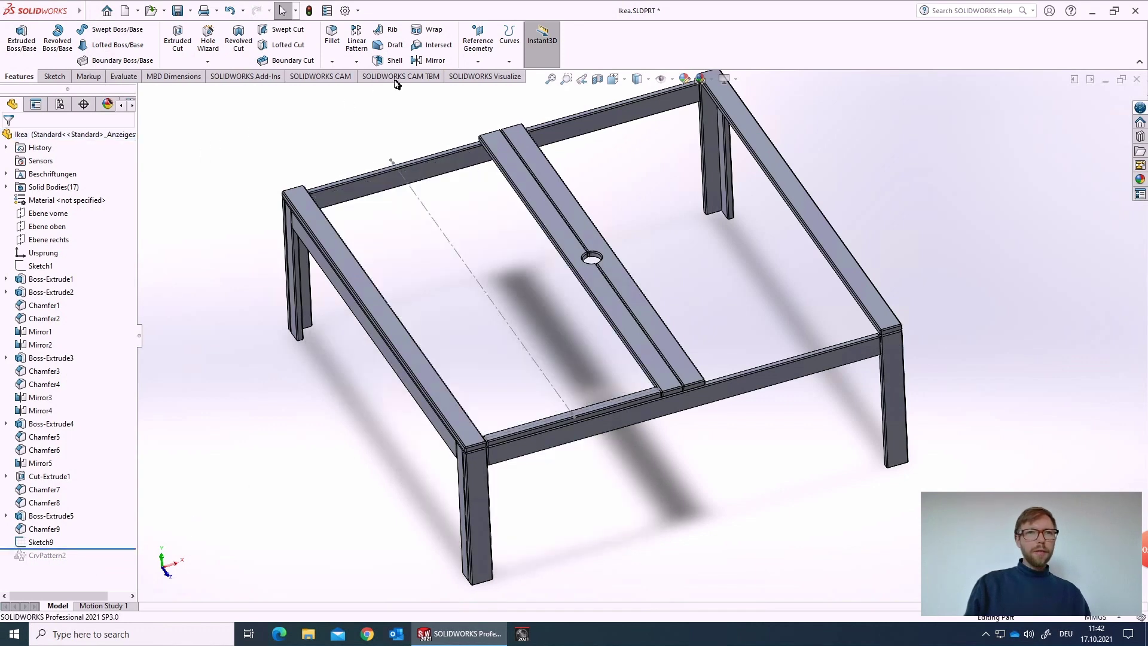
# - Mirror only the seed slat body about Ebene rechts to the other half of the table
pyautogui.click(429, 61)
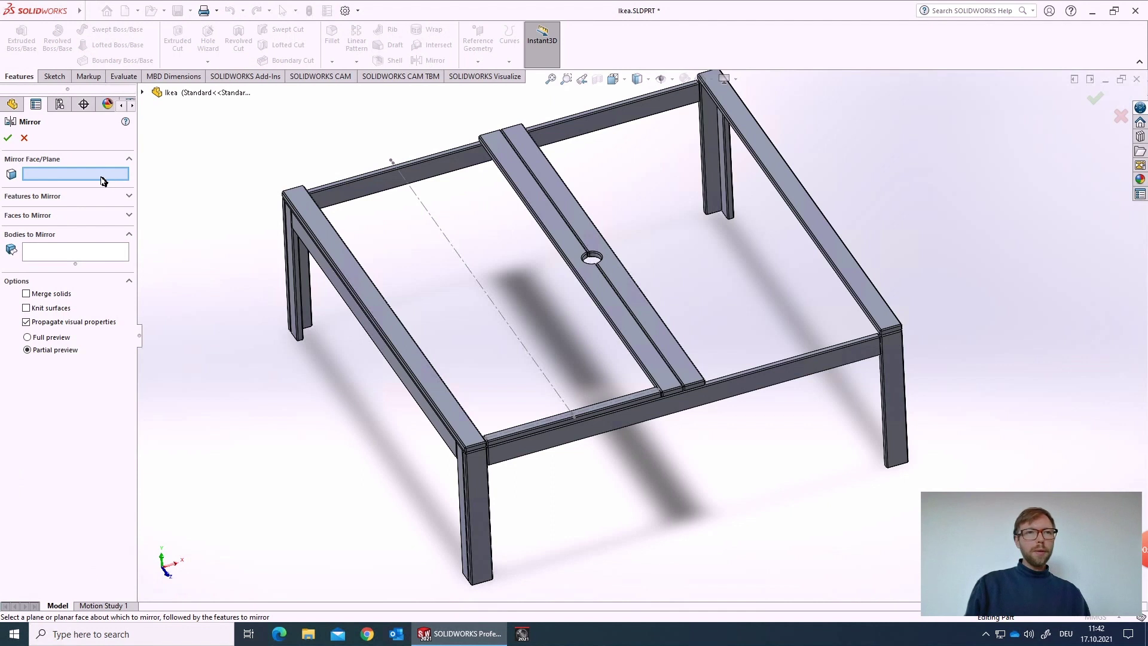
pyautogui.click(144, 93)
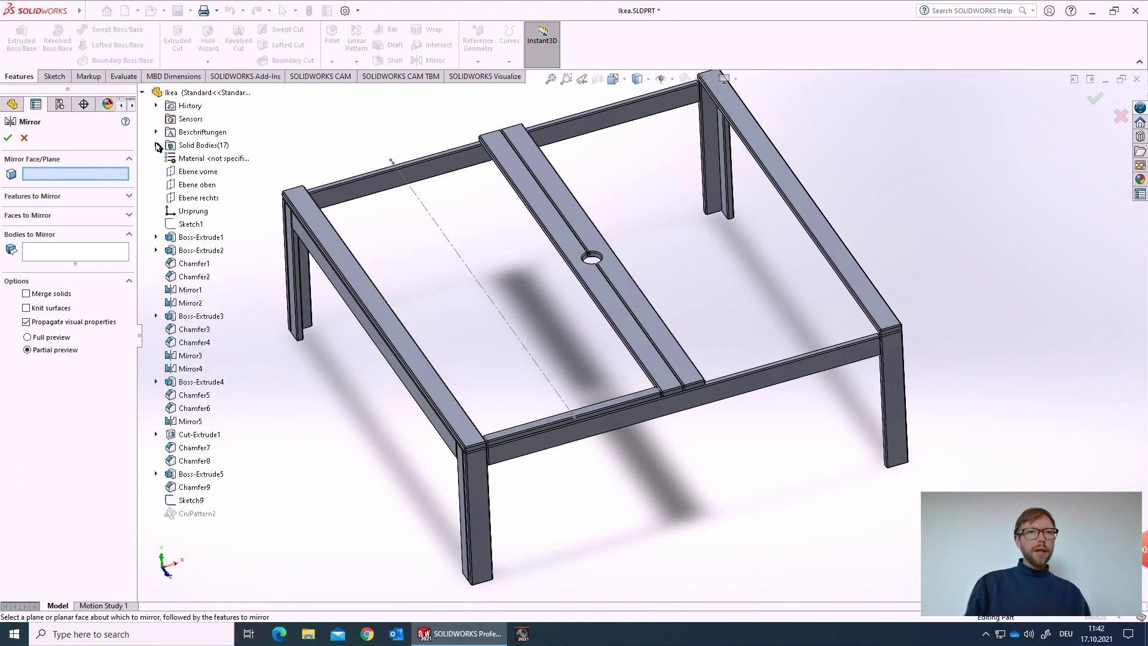
pyautogui.click(198, 199)
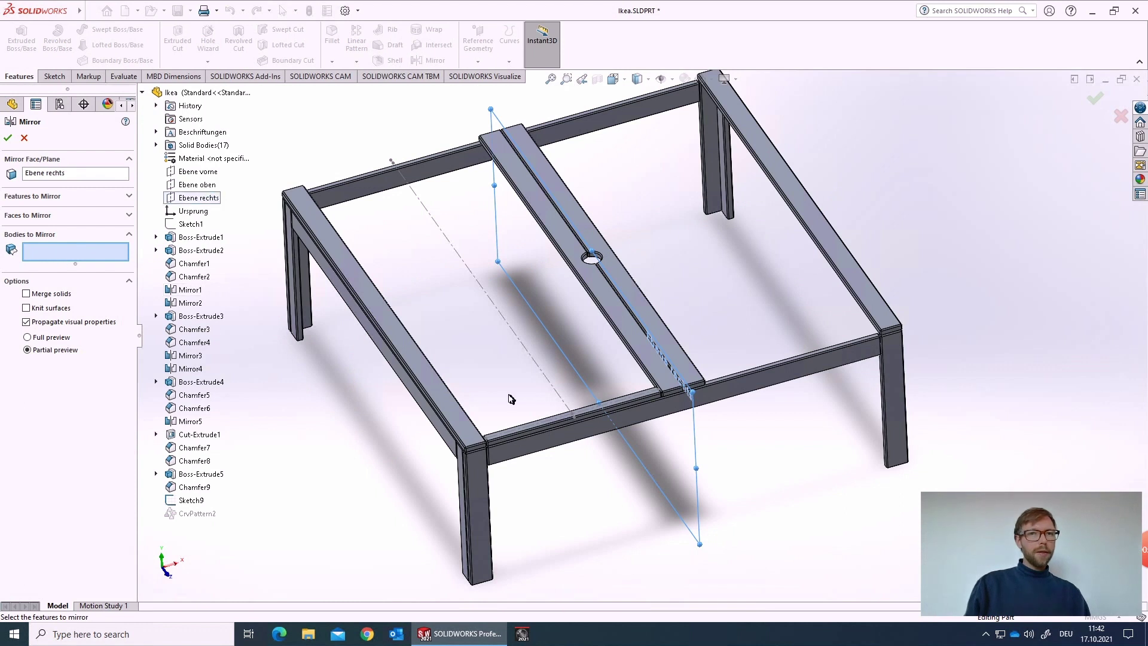
pyautogui.click(514, 432)
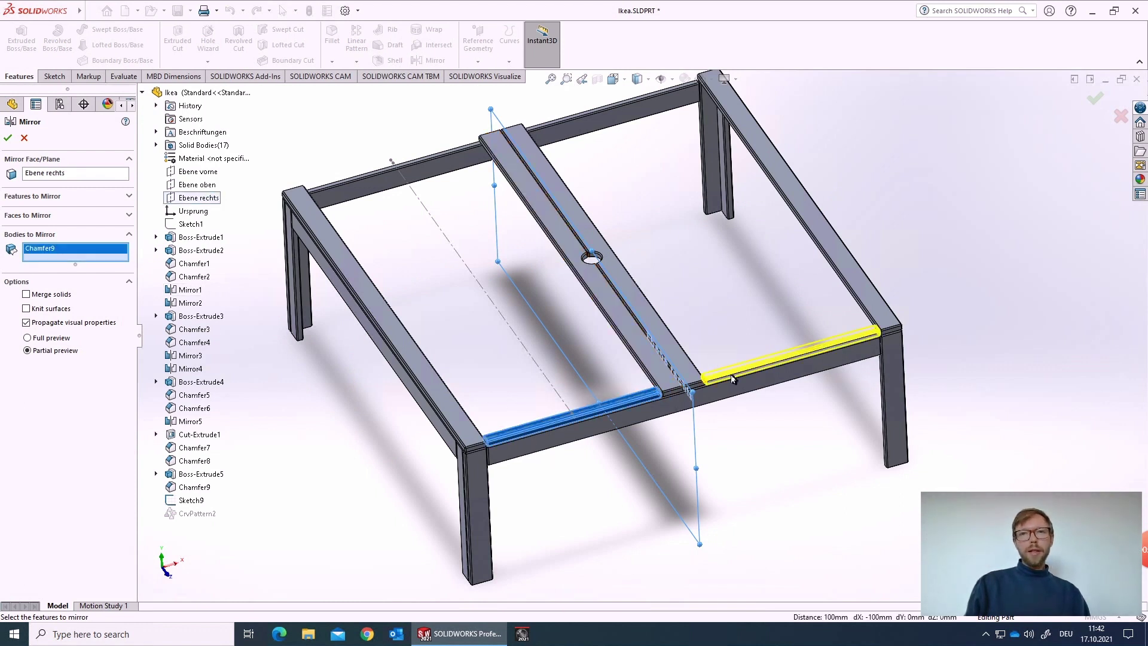
pyautogui.click(1098, 106)
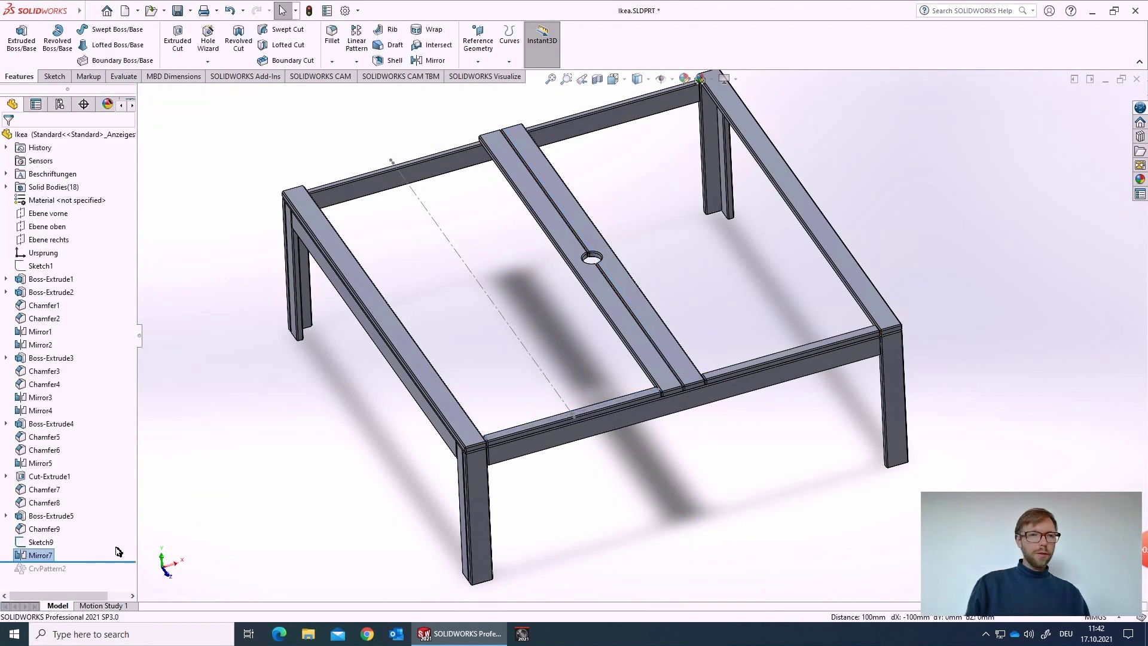
# - Roll the model forward past the curve driven pattern and add the mirrored slat to its bodies, keeping 27 instances
pyautogui.moveTo(107, 562); pyautogui.dragTo(96, 575)
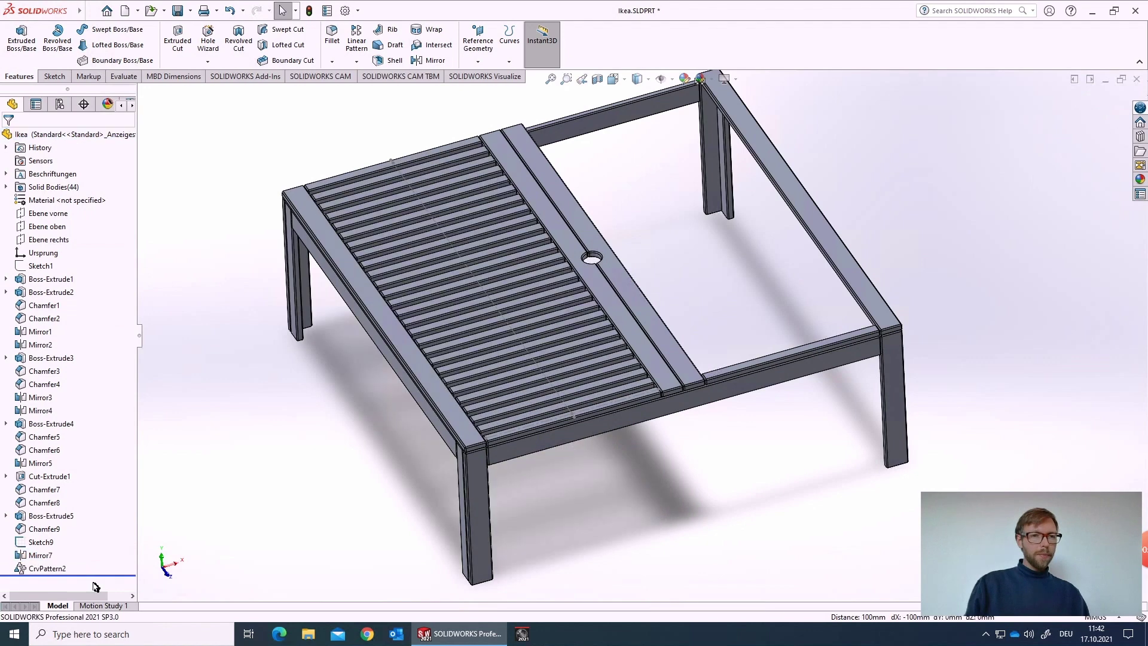
pyautogui.click(43, 569)
pyautogui.click(48, 532)
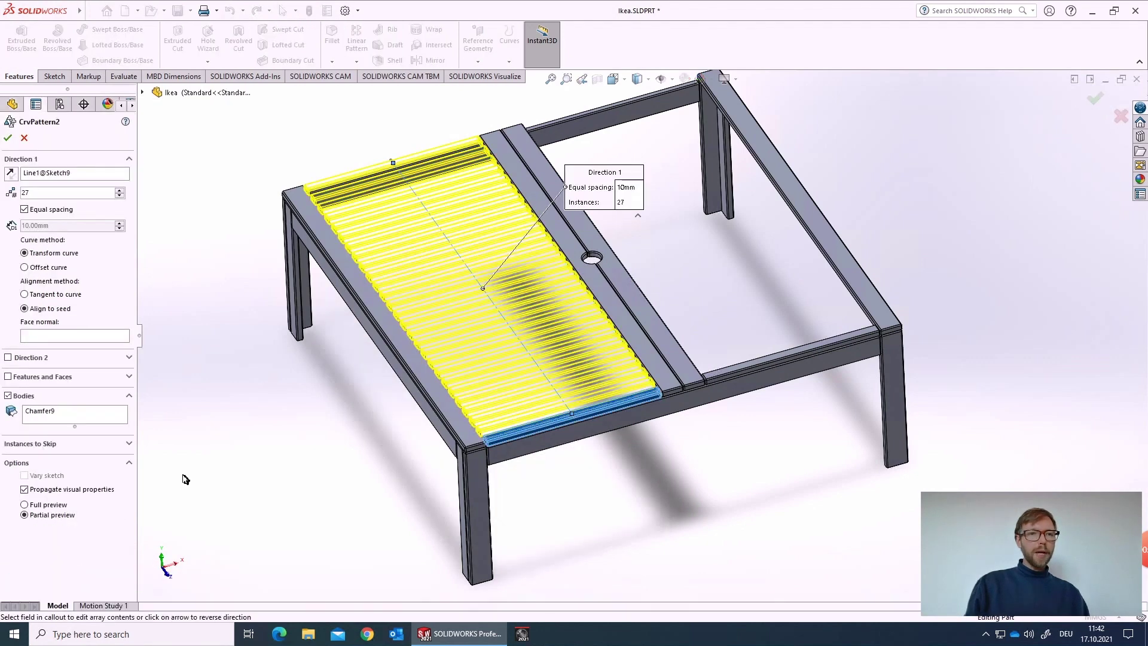
pyautogui.click(46, 418)
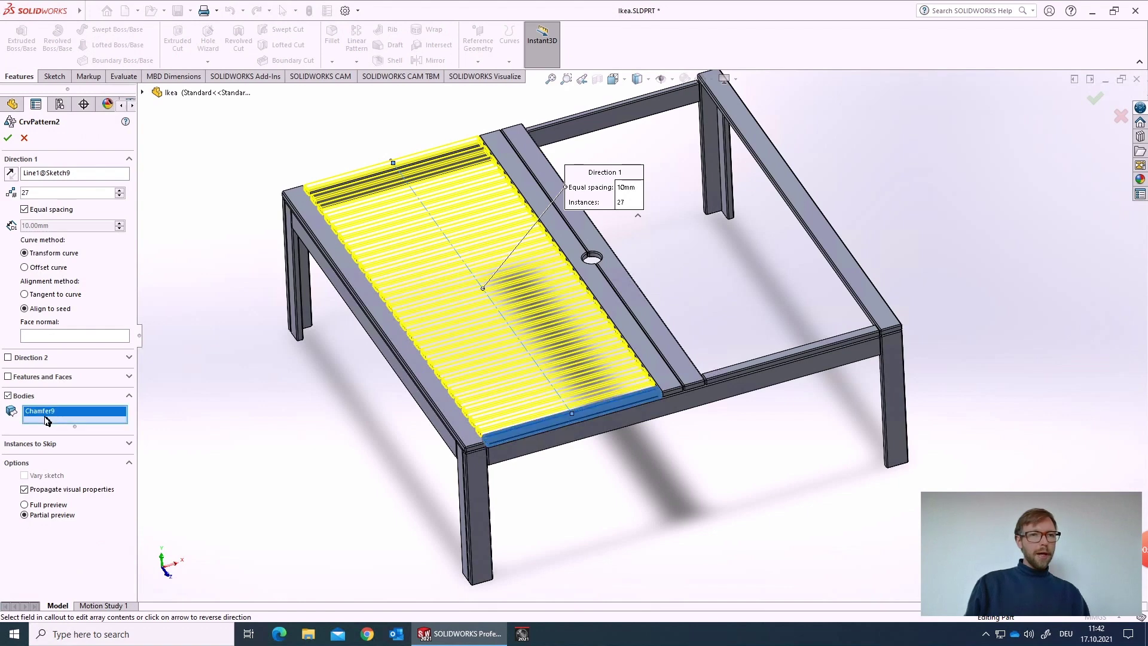
pyautogui.click(727, 375)
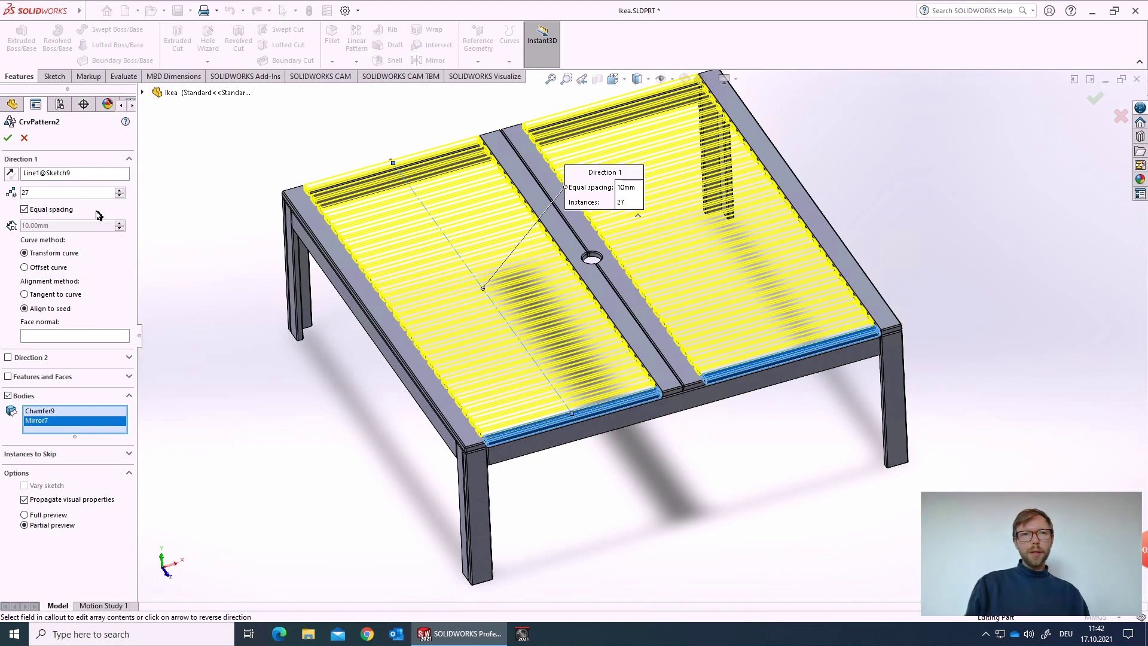
pyautogui.click(120, 197)
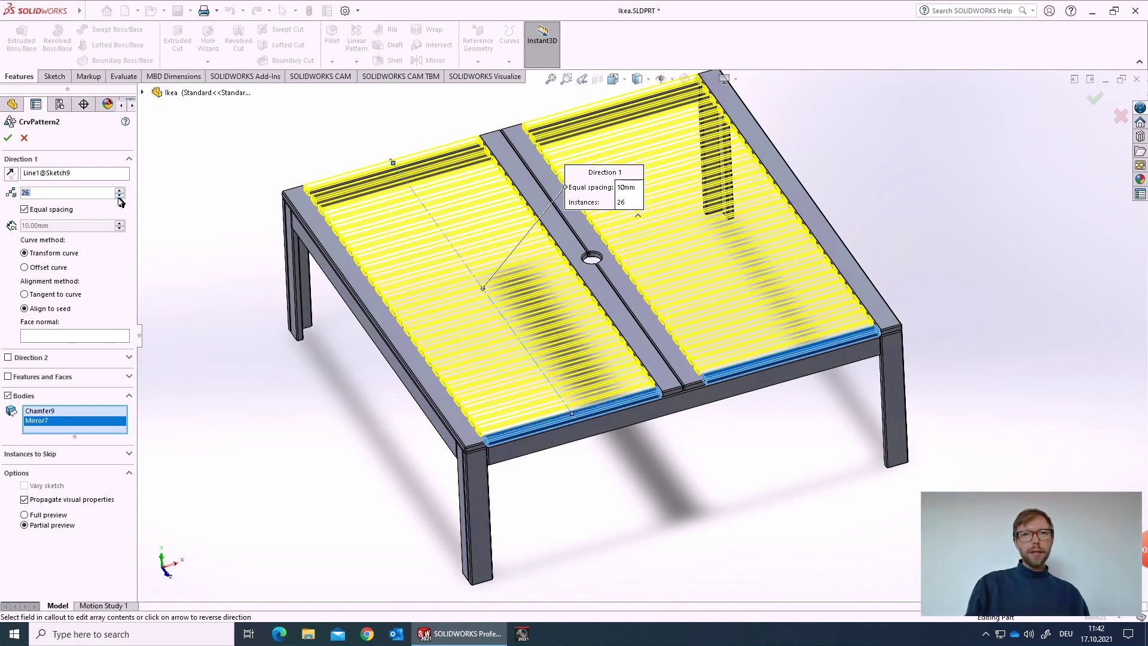
pyautogui.click(119, 196)
pyautogui.click(120, 189)
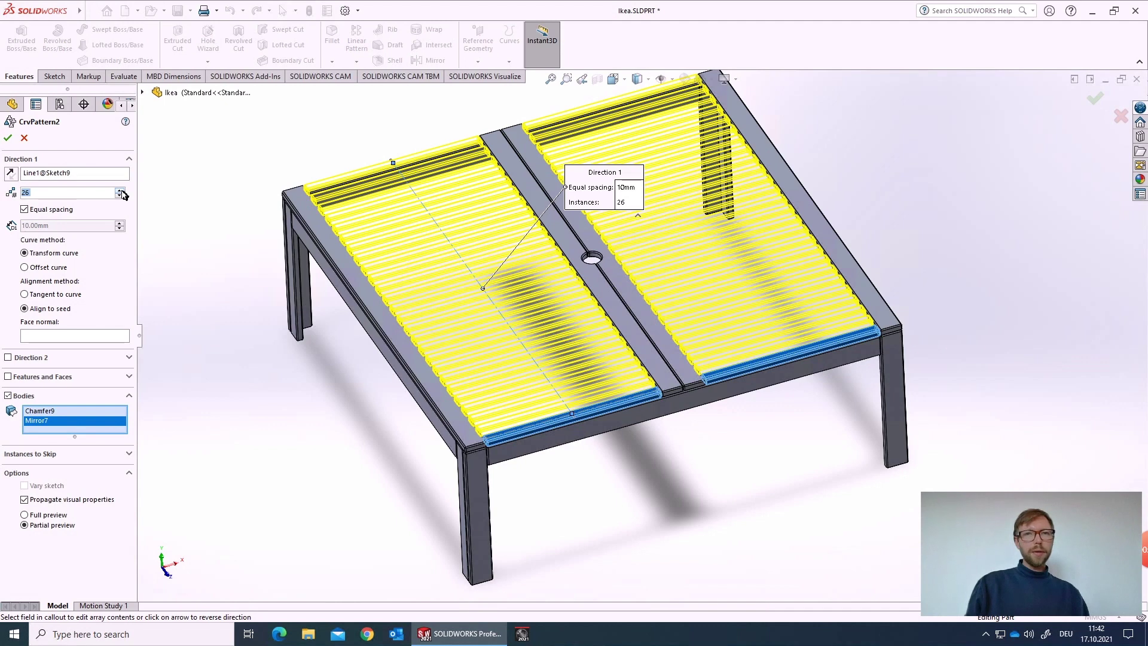
pyautogui.click(119, 190)
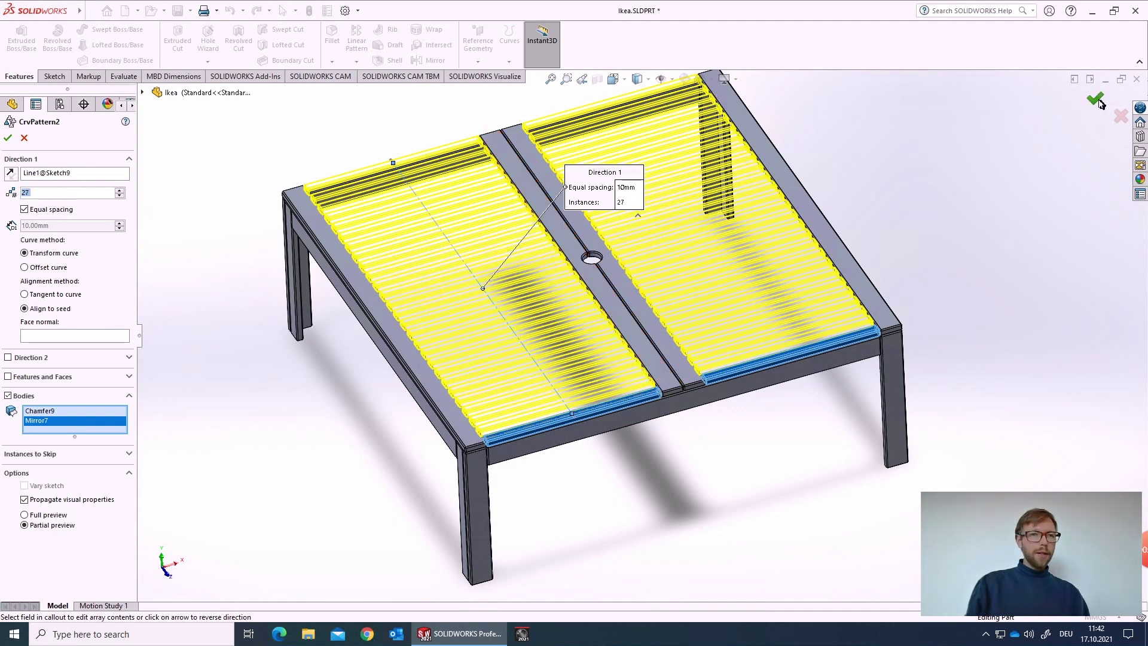
pyautogui.click(1098, 102)
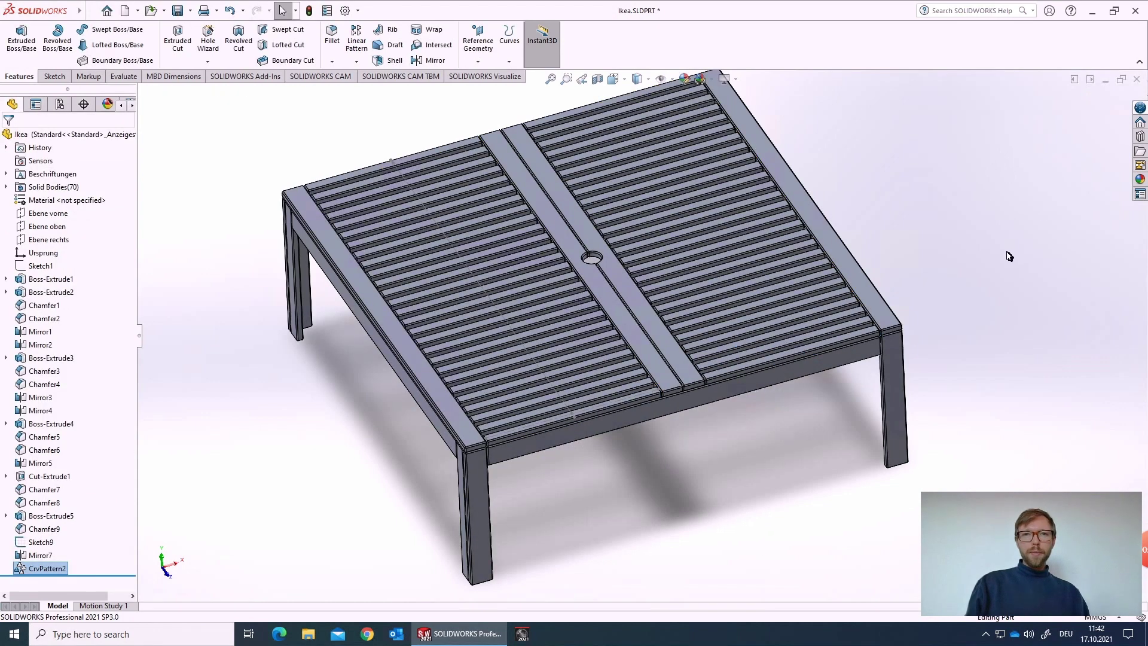
# - Fit the table in view and set its width in the base layout sketch to 2500 mm
pyautogui.click(1009, 256)
pyautogui.press('f')
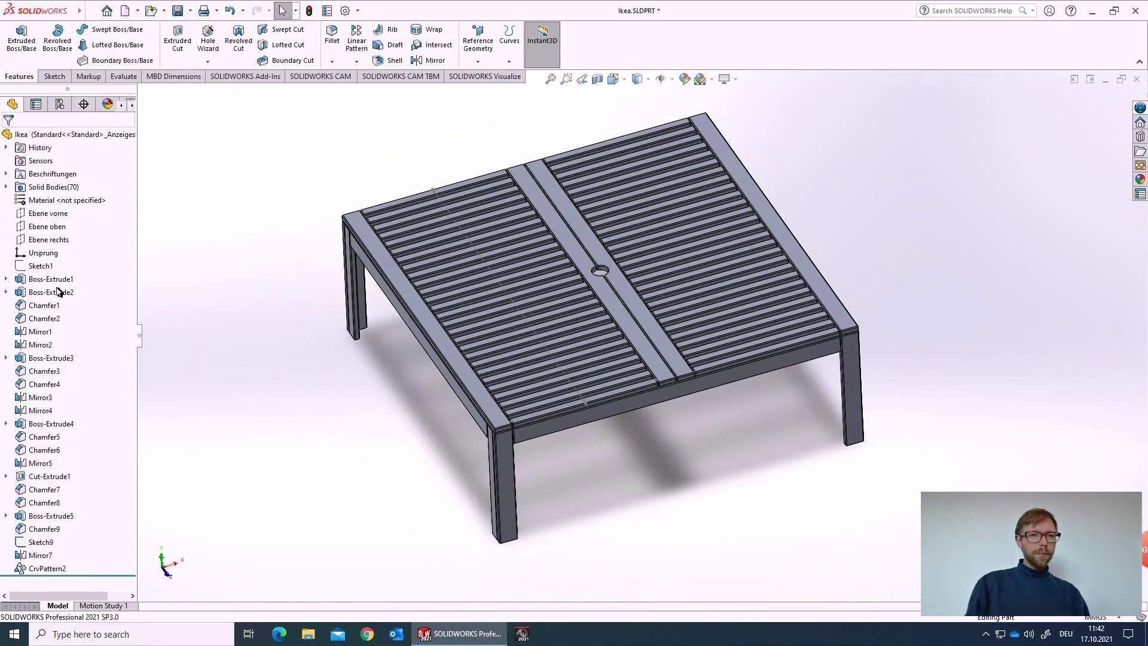
pyautogui.click(41, 266)
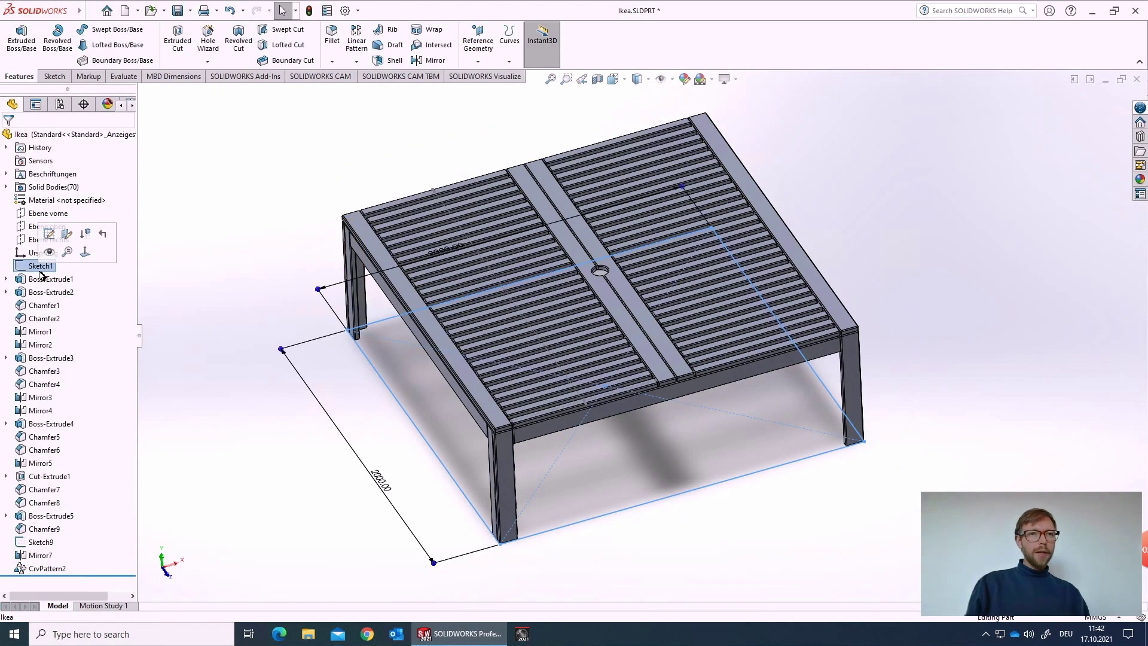
pyautogui.doubleClick(381, 482)
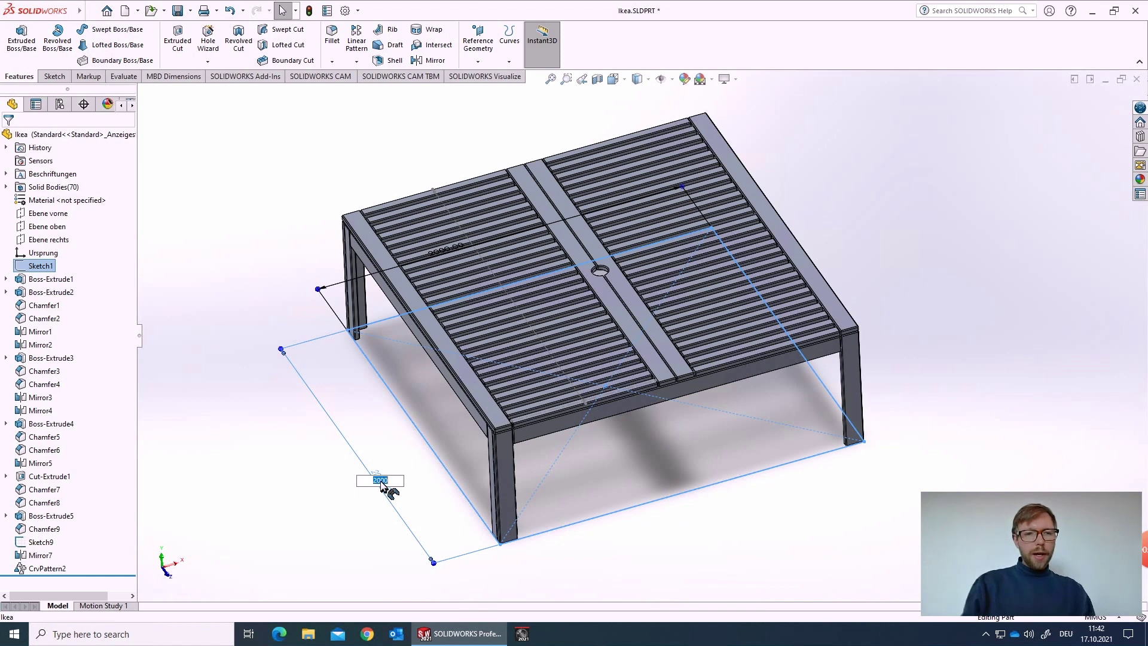
pyautogui.write('2500')
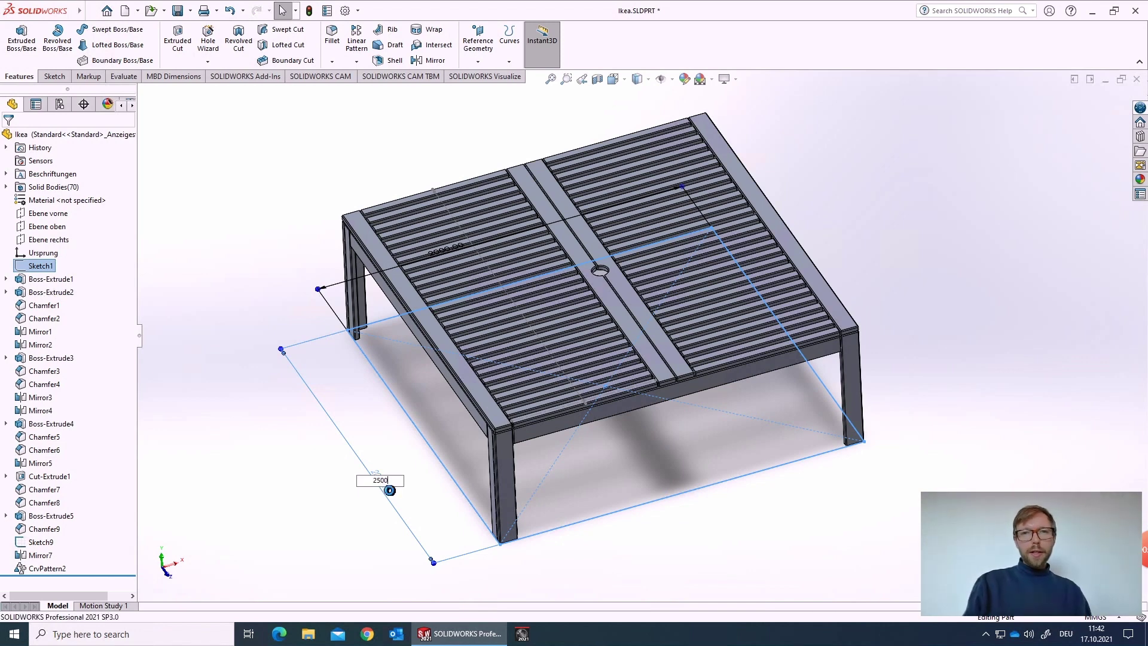
# - Apply the 2500 mm table width in the base layout sketch
pyautogui.press('Return')
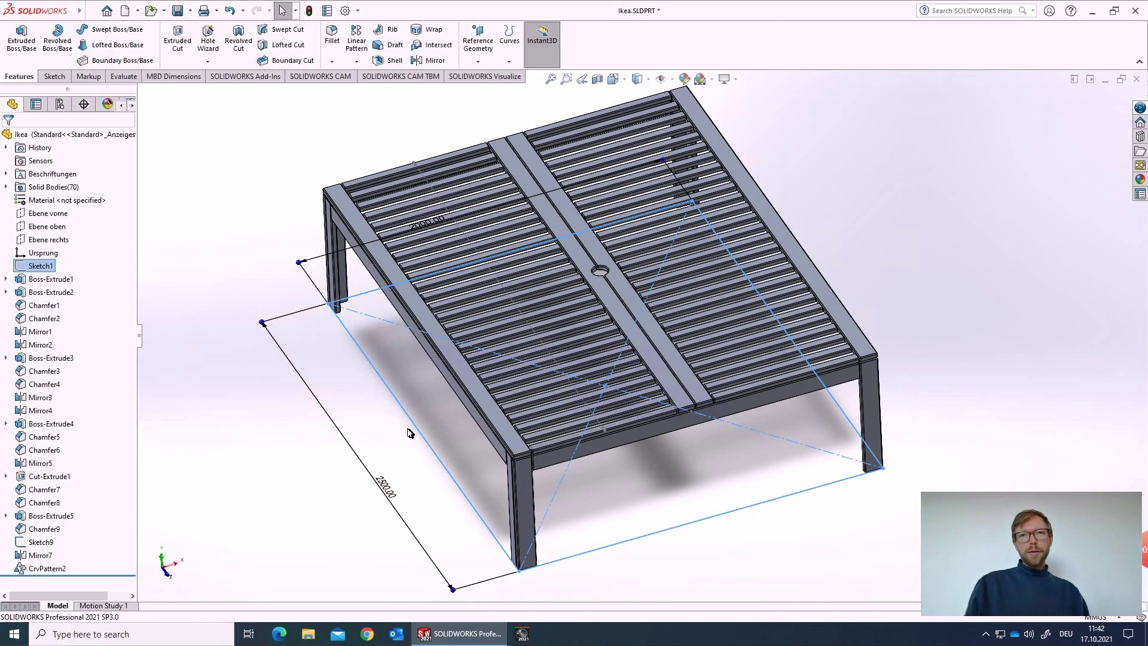
# - Increase the slats' curve driven pattern along the Sketch9 line to 35 instances, keeping equal spacing and both seed bodies
pyautogui.moveTo(640, 383)
pyautogui.mouseDown(button='middle')
pyautogui.moveTo(501, 292)
pyautogui.moveTo(299, 308)
pyautogui.moveTo(254, 222)
pyautogui.moveTo(241, 273)
pyautogui.mouseUp(button='middle')
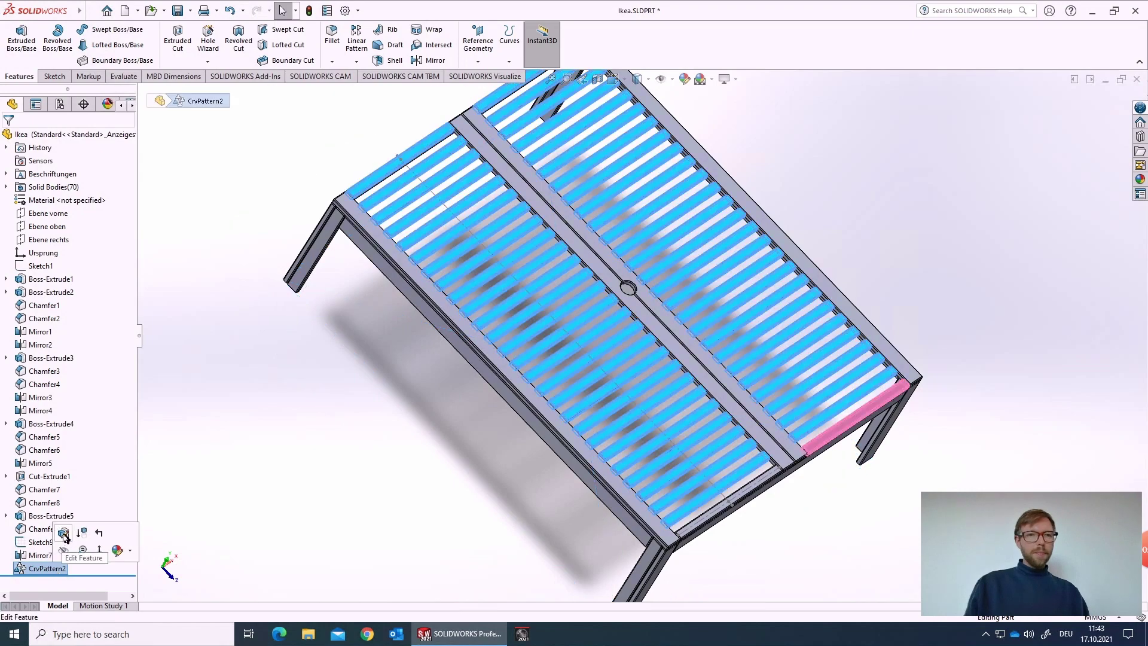
pyautogui.click(63, 532)
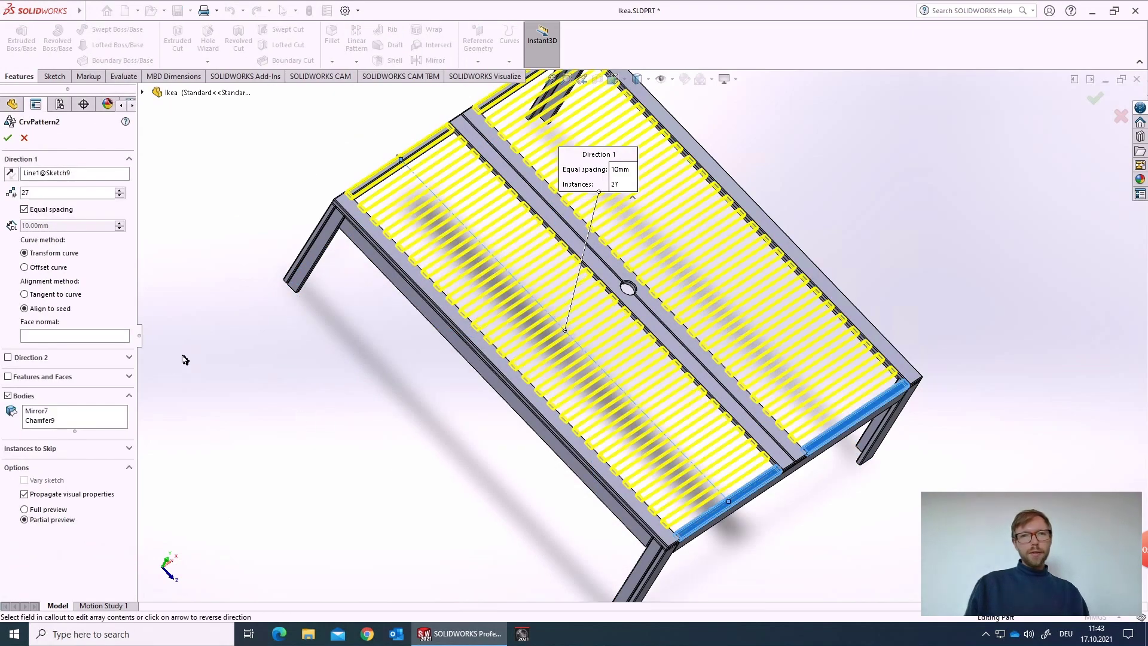
pyautogui.click(120, 190)
pyautogui.click(120, 190)
pyautogui.click(121, 190)
pyautogui.click(120, 190)
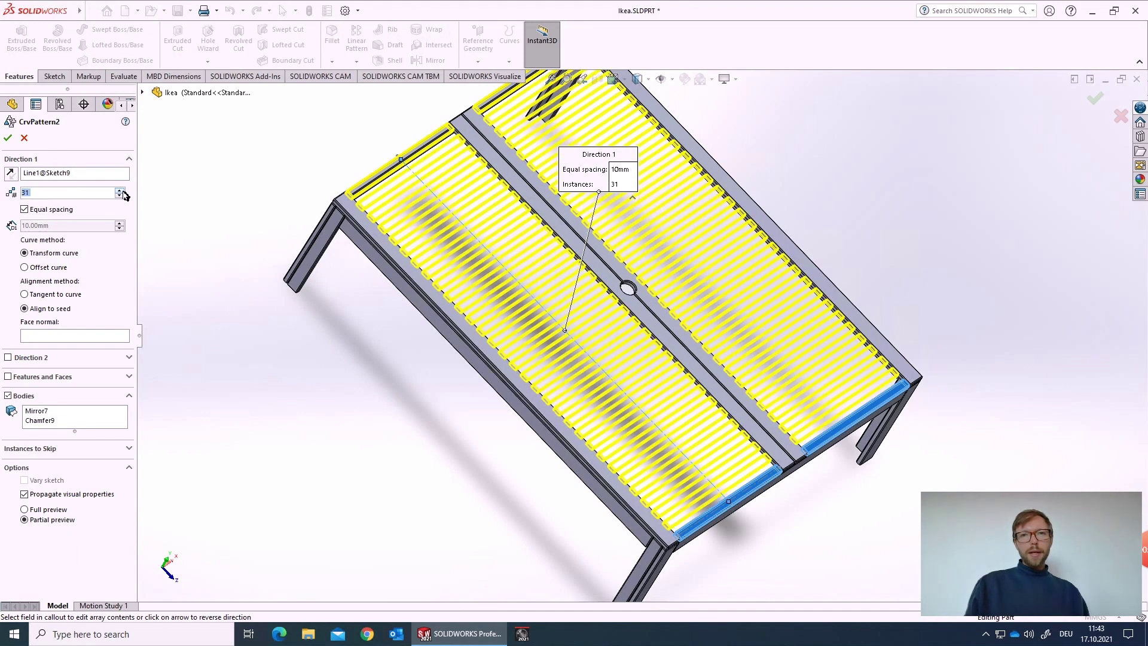
pyautogui.click(120, 190)
pyautogui.click(121, 190)
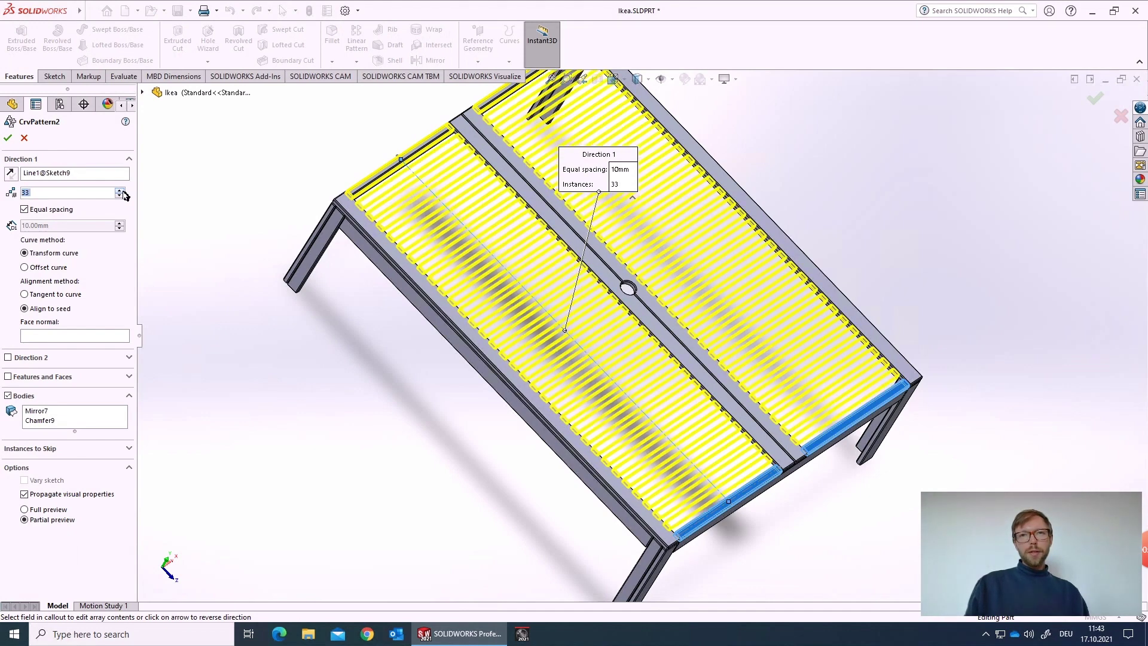
pyautogui.click(120, 190)
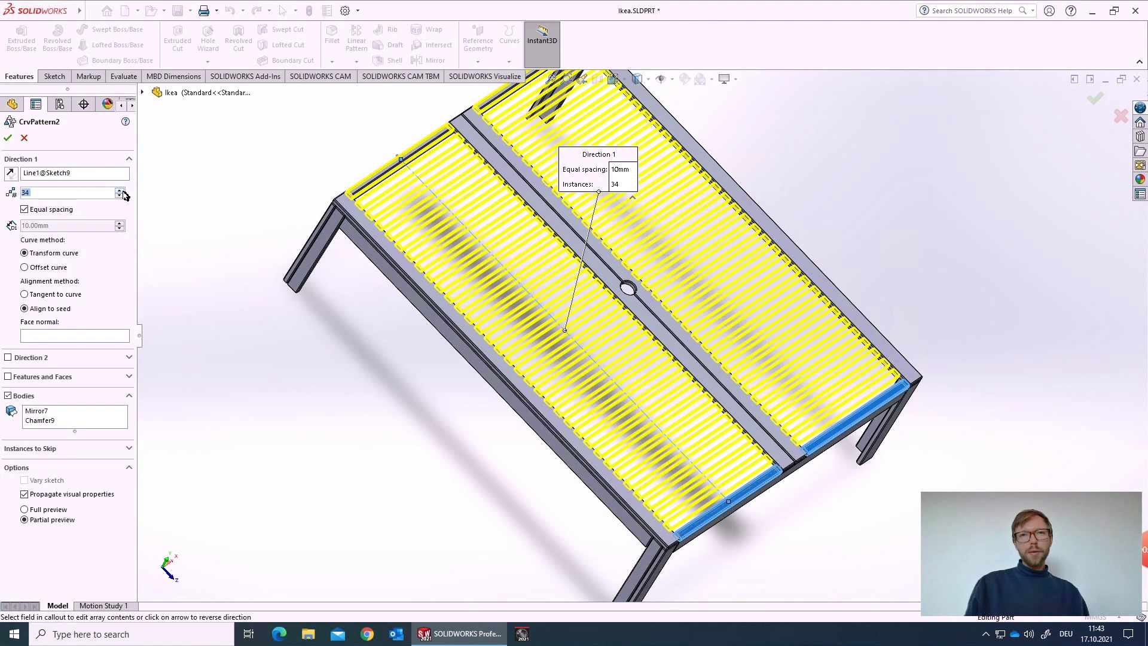
pyautogui.click(120, 190)
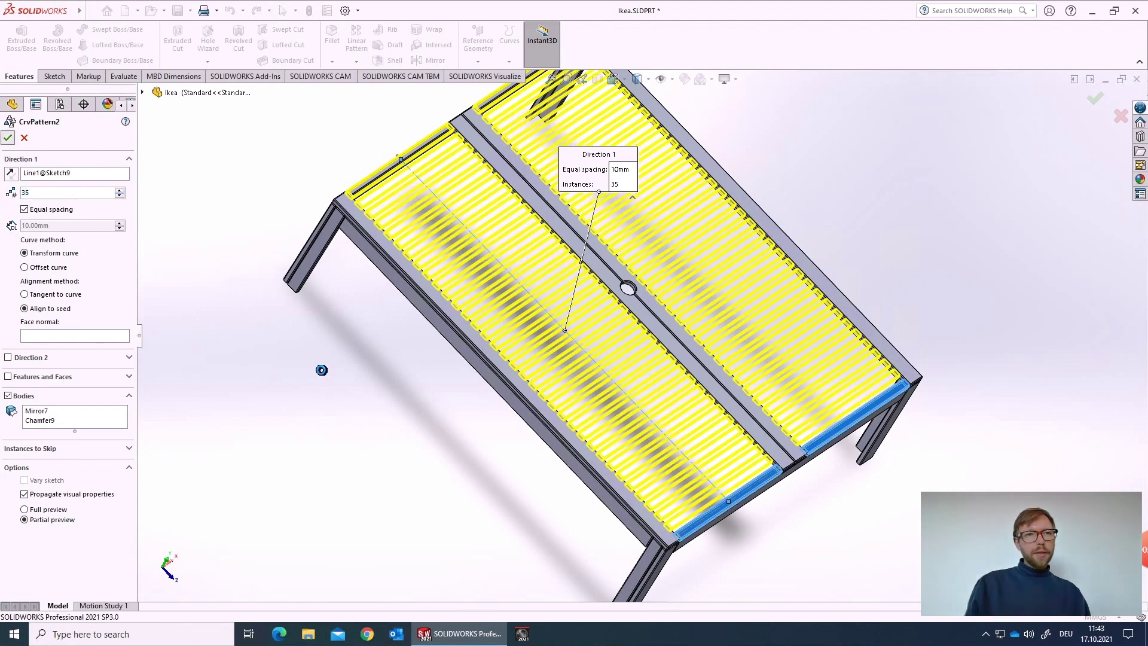
pyautogui.press('Return')
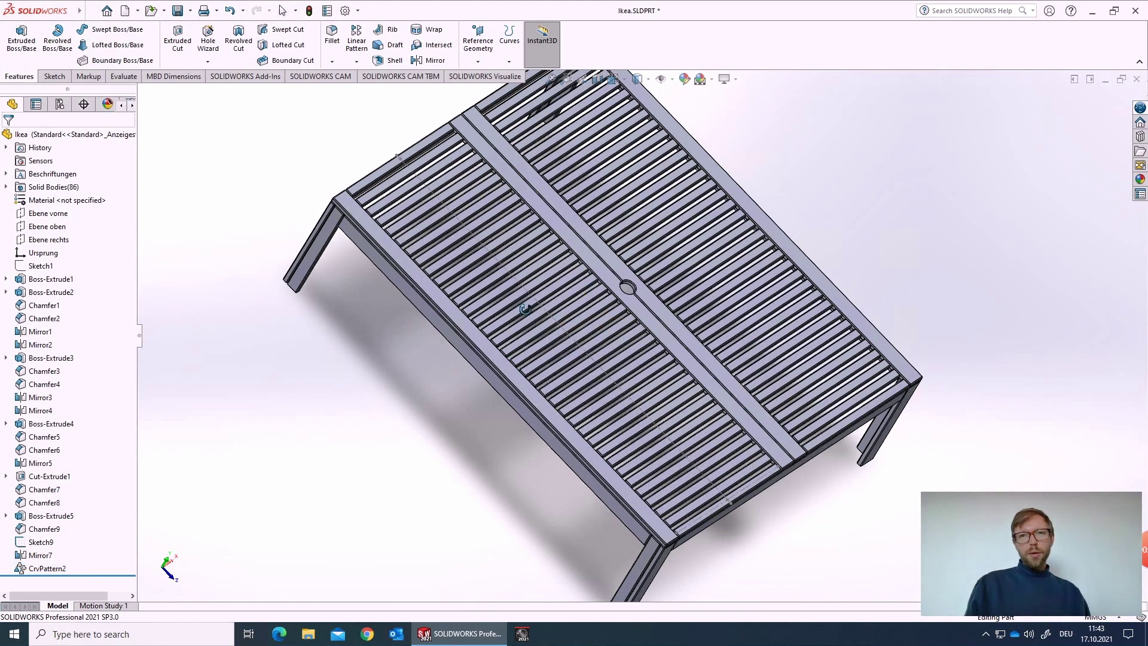
pyautogui.hotkey('ctrl', '7')
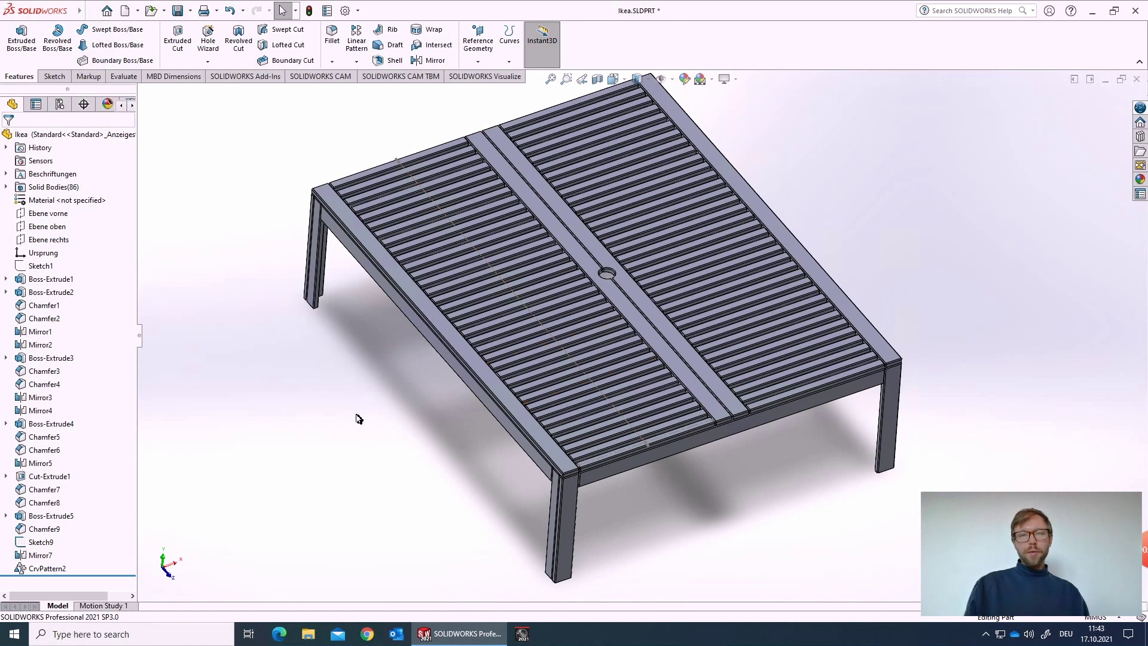
pyautogui.scroll(2, 411, 389)
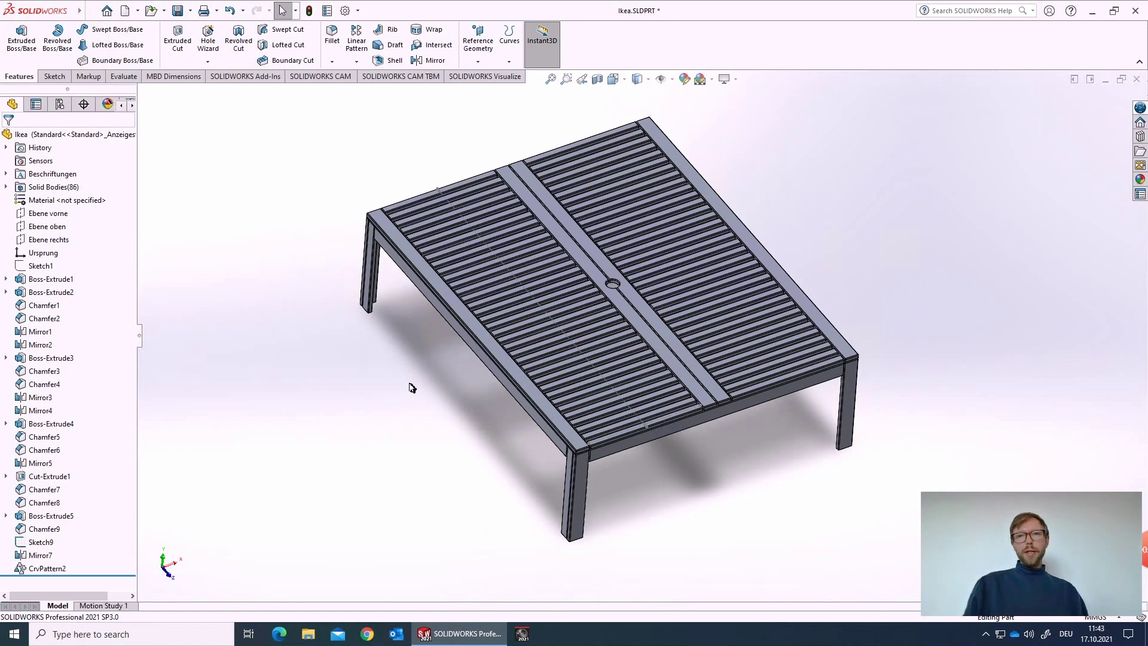